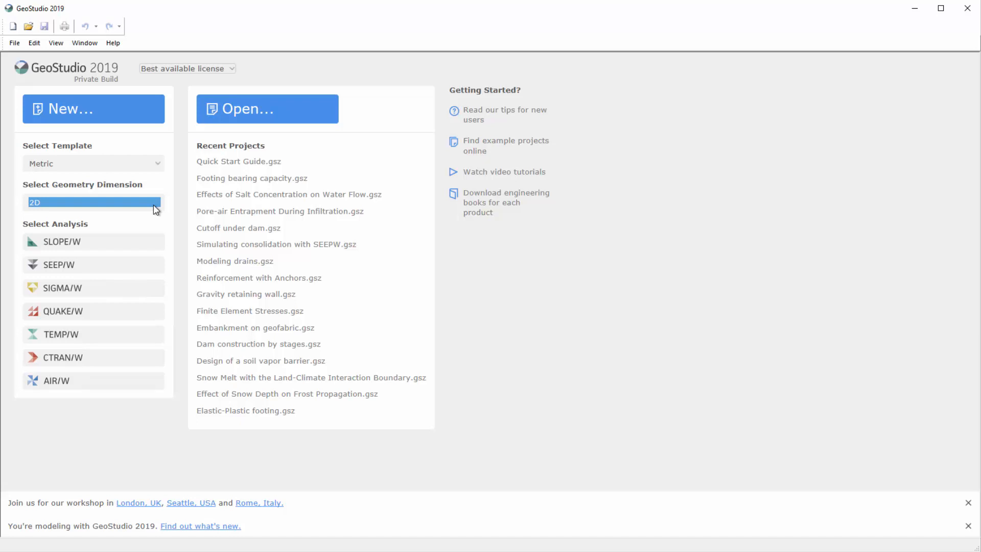
- Select 3D as the geometry dimension, and open the recent project Quick Start Guide.gsz with an enlarged Solve Manager area
left_click(153, 205)
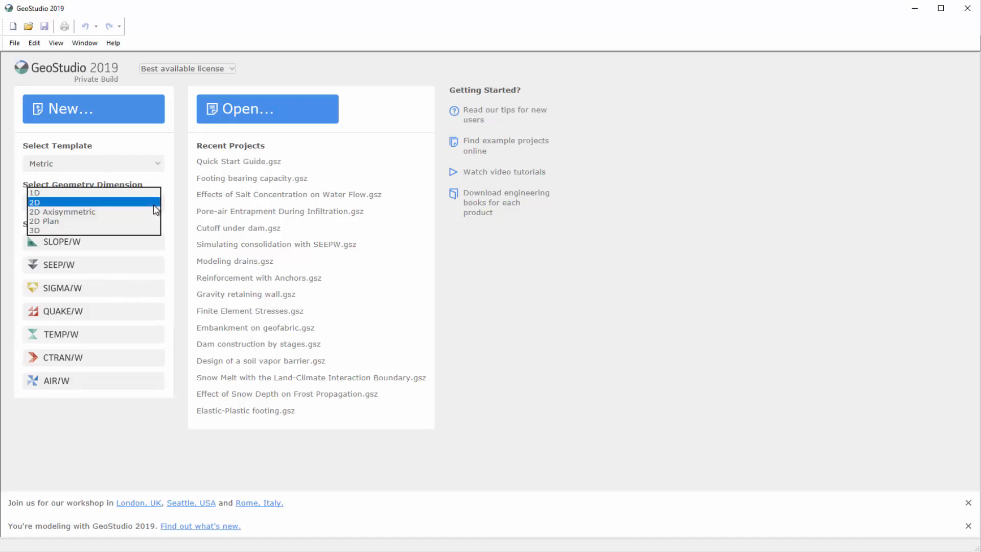
left_click(146, 230)
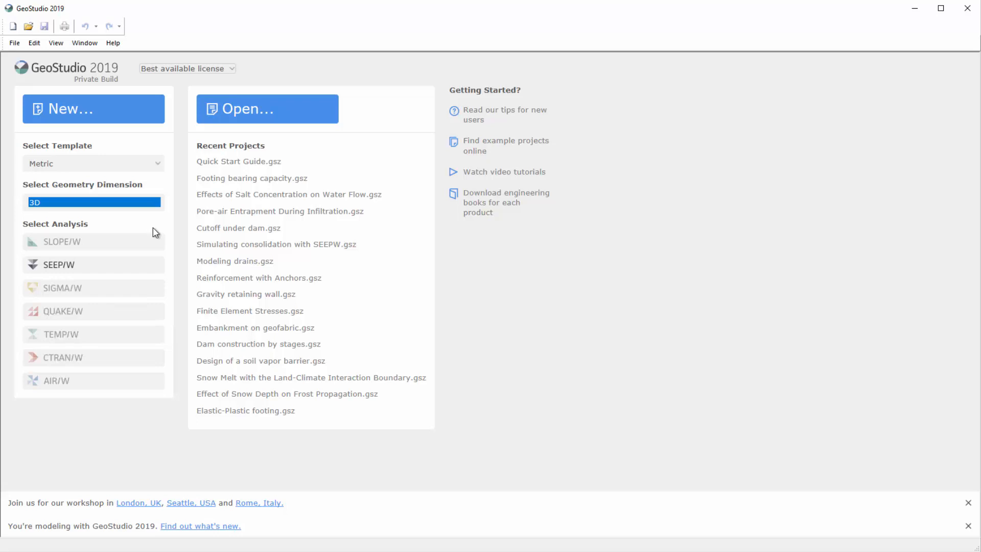
left_click(211, 162)
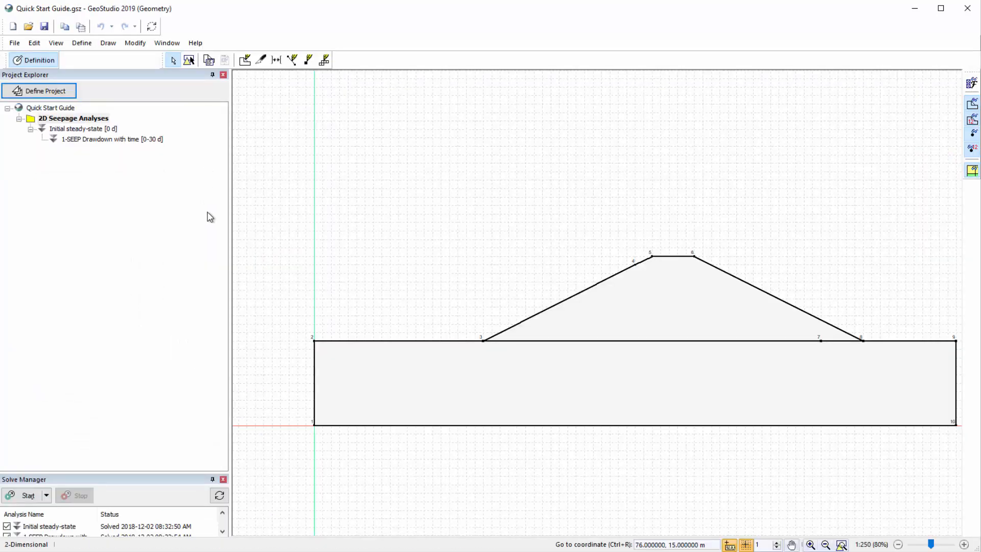
left_click_drag(102, 473, 97, 313)
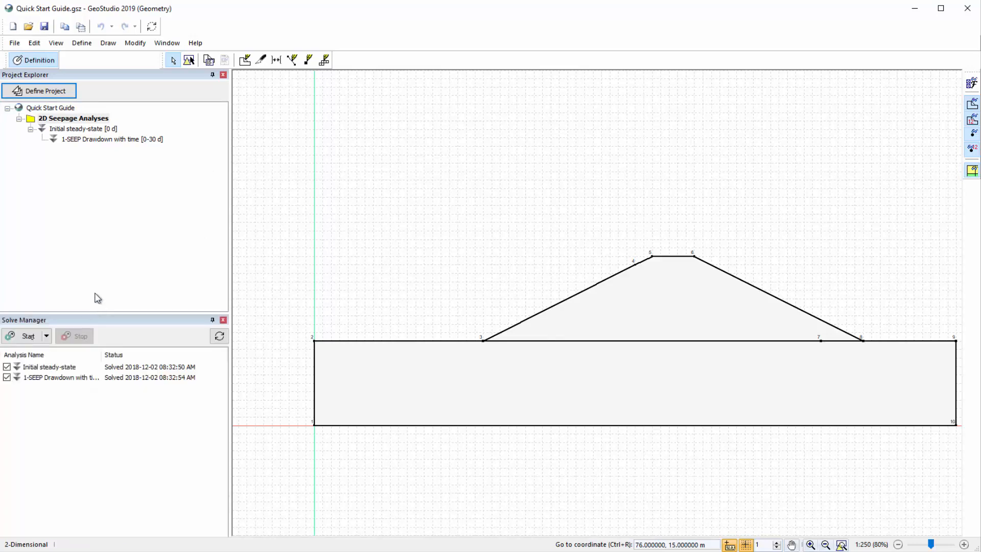
- Add a 3D geometry to the Quick Start Guide project in the project definition
left_click(50, 97)
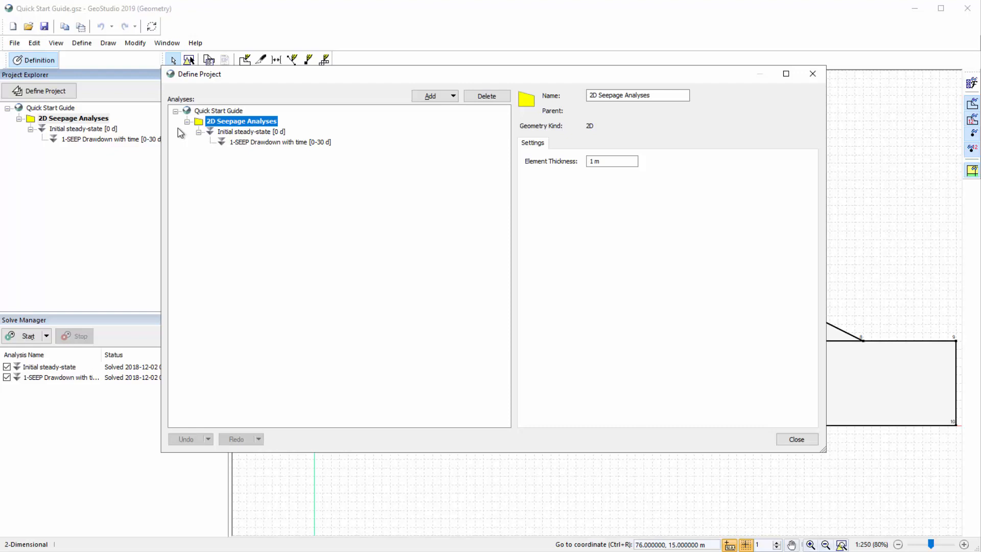
left_click(203, 112)
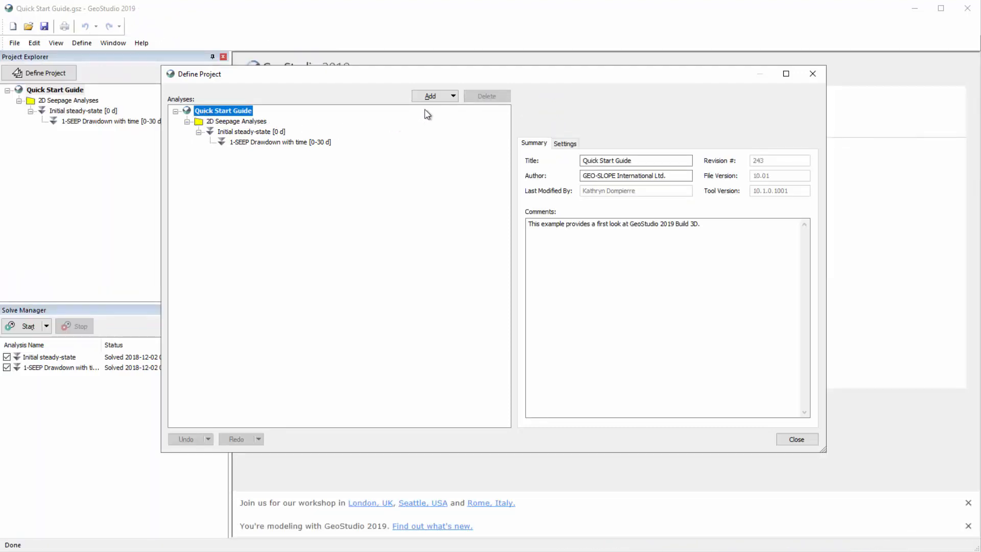
left_click(452, 96)
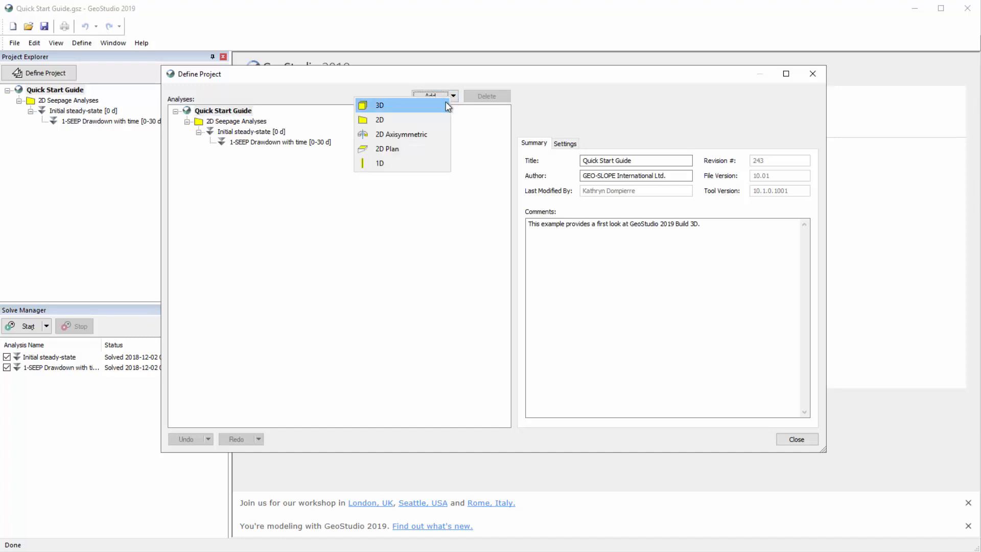
left_click(447, 106)
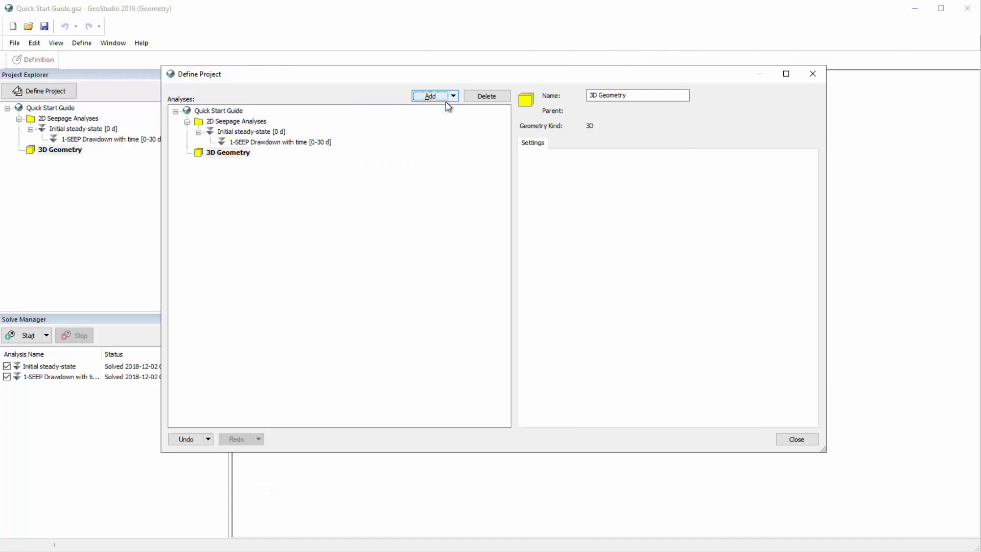
- Add a steady-state SEEP/W analysis under the 3D Geometry and close the project definition
left_click(452, 96)
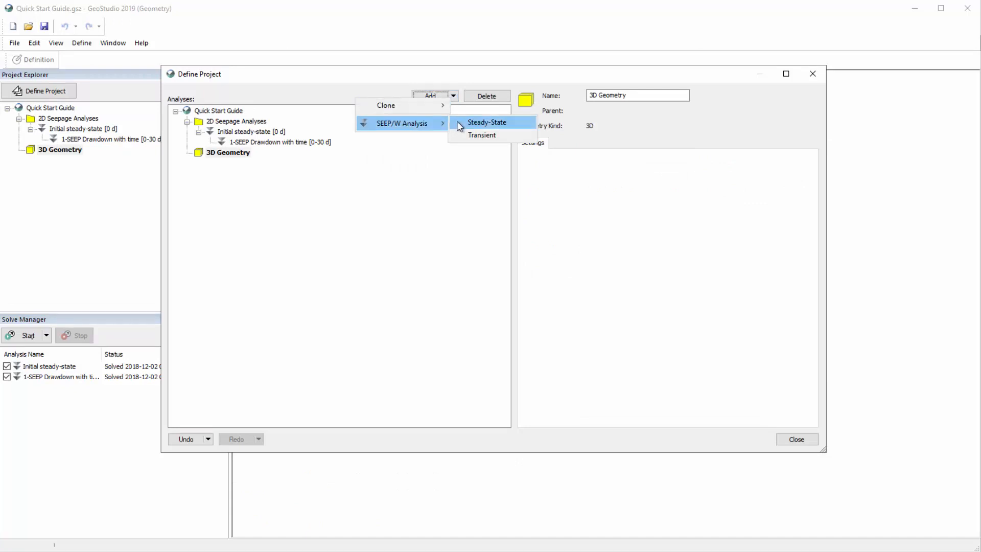
left_click(459, 125)
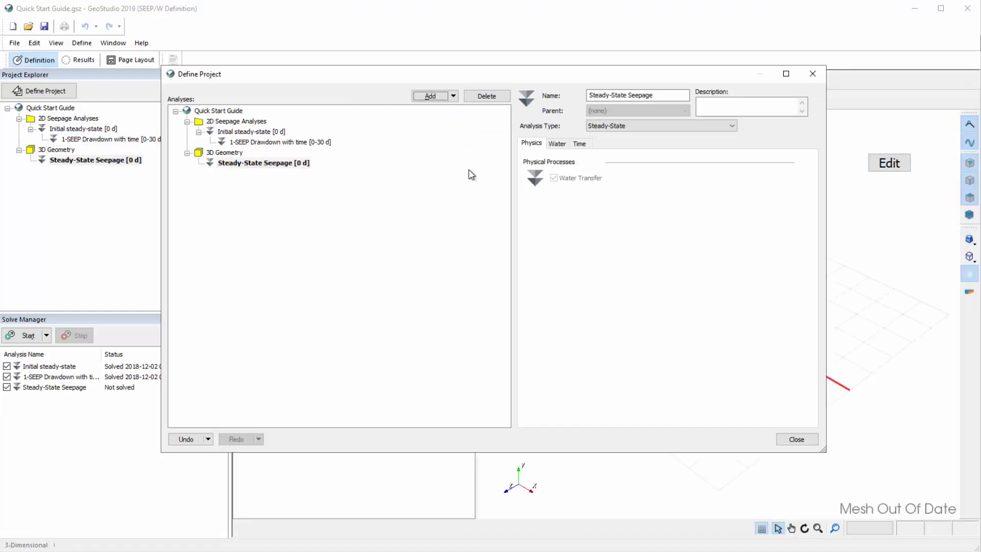
left_click(796, 438)
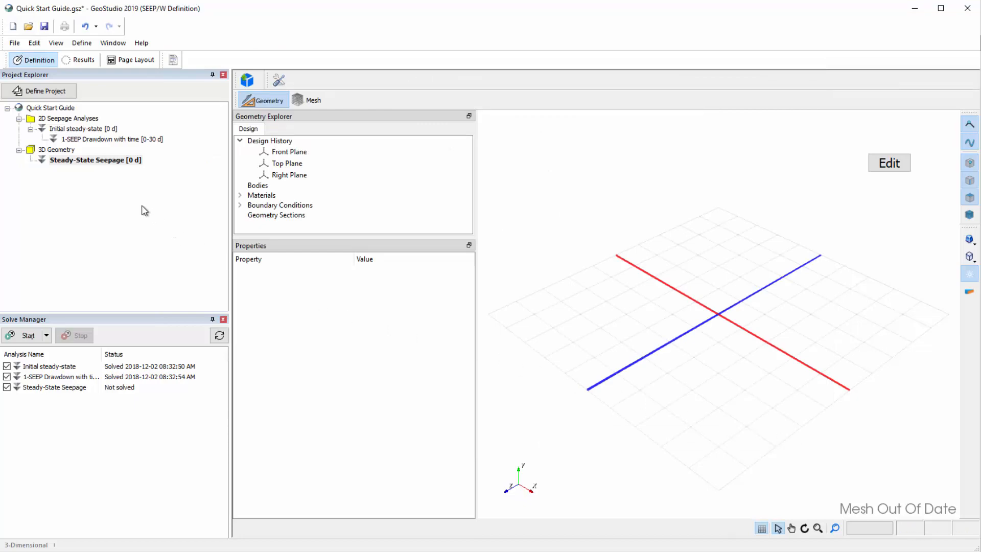
- Compare the 2D Initial steady-state analysis with the 3D Steady-State Seepage analysis, examining the 3D view by panning, rotating and zooming
left_click(81, 128)
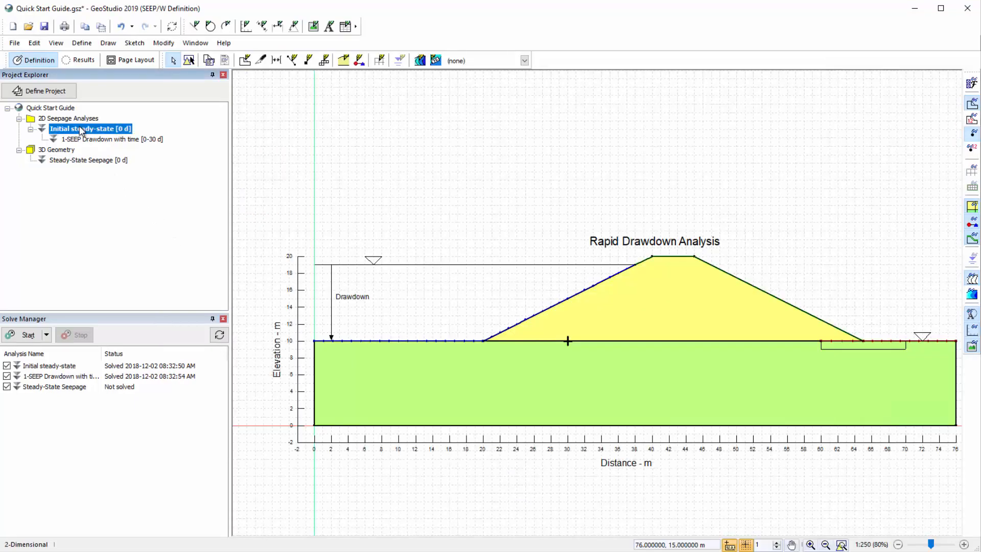
left_click(83, 160)
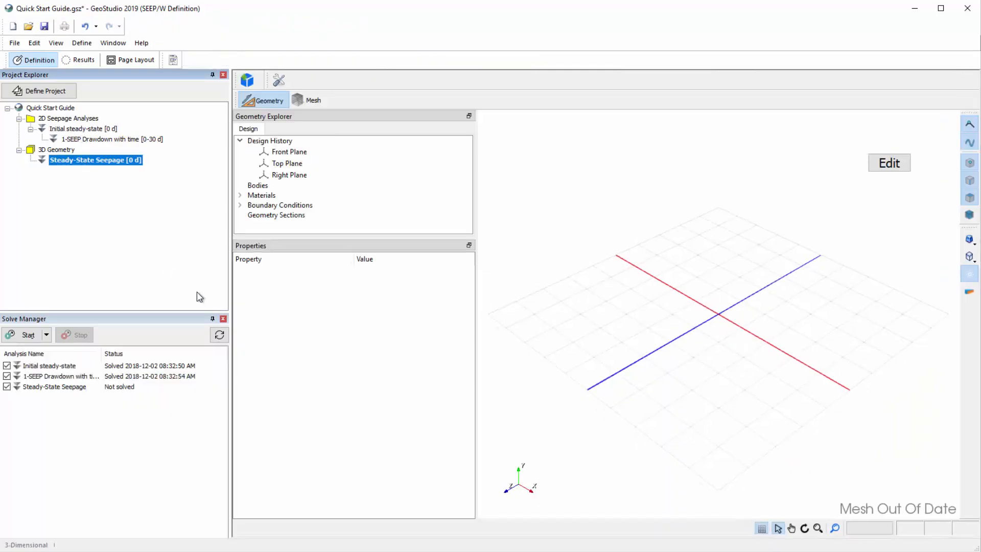
left_click(791, 527)
mouse_move(798, 478)
left_mouse_down()
mouse_move(719, 466)
mouse_move(802, 487)
mouse_move(639, 457)
mouse_move(790, 488)
mouse_move(827, 477)
mouse_move(803, 478)
left_mouse_up()
left_click(804, 528)
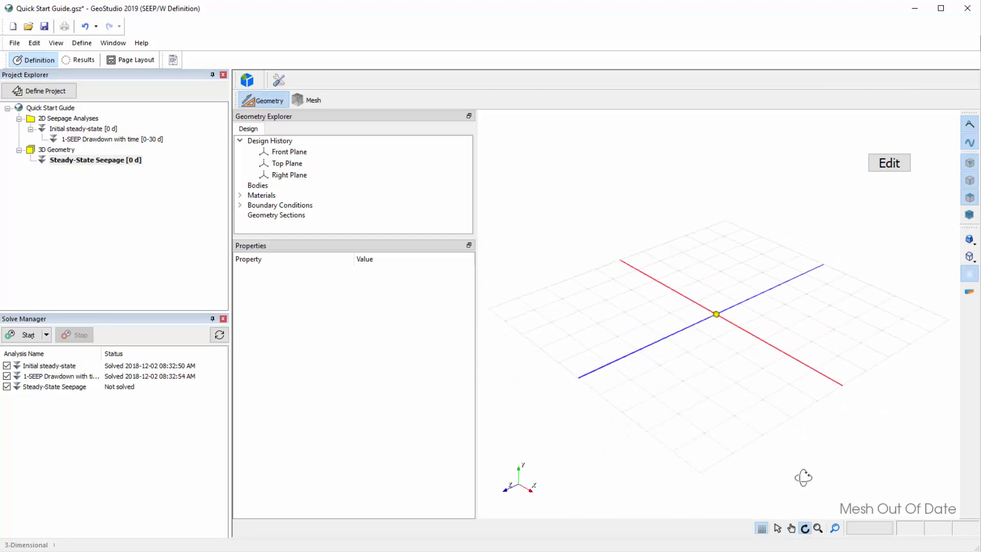
left_click(818, 528)
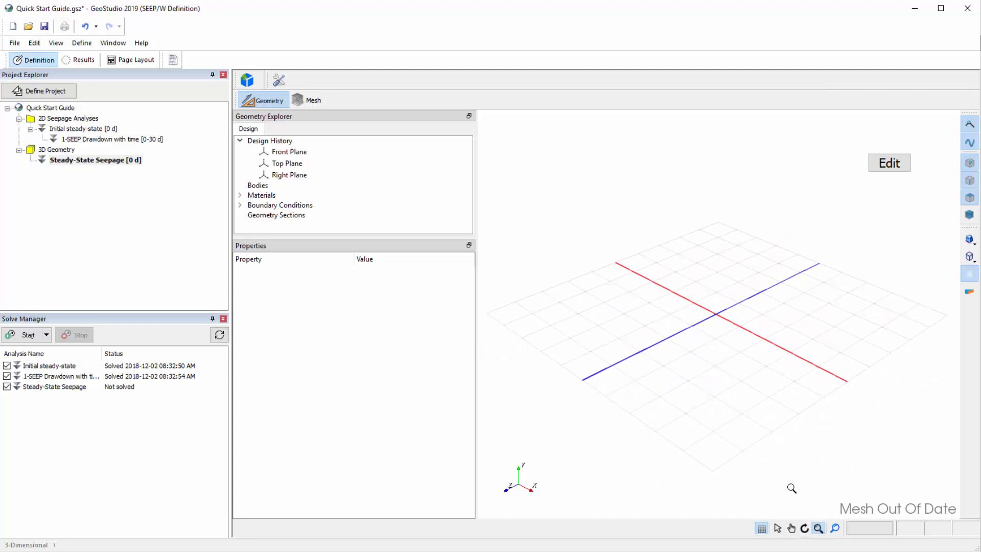
left_click_drag(780, 461, 764, 438)
left_click(777, 529)
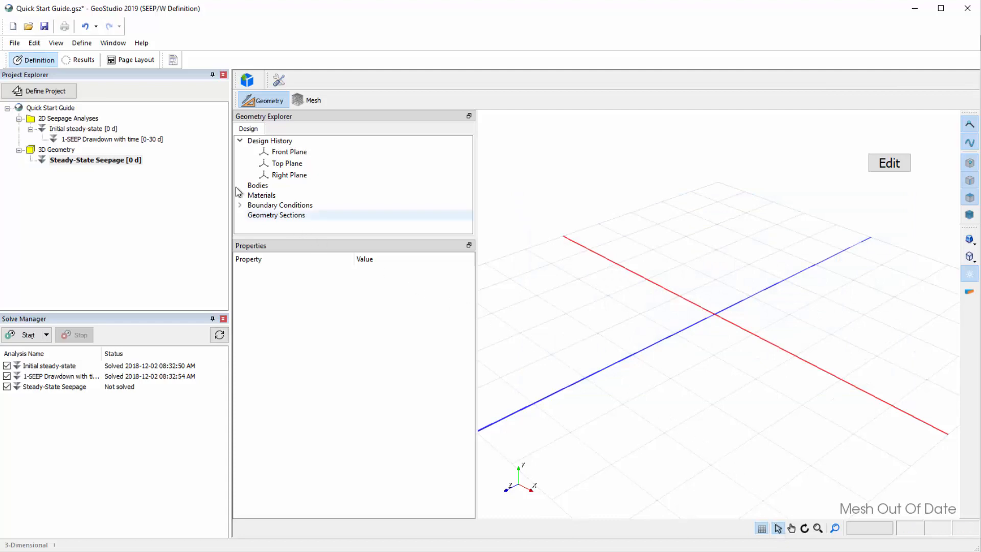
- Launch the 3D Editor and import the Initial steady-state analysis from 2D Seepage Analyses
left_click(85, 43)
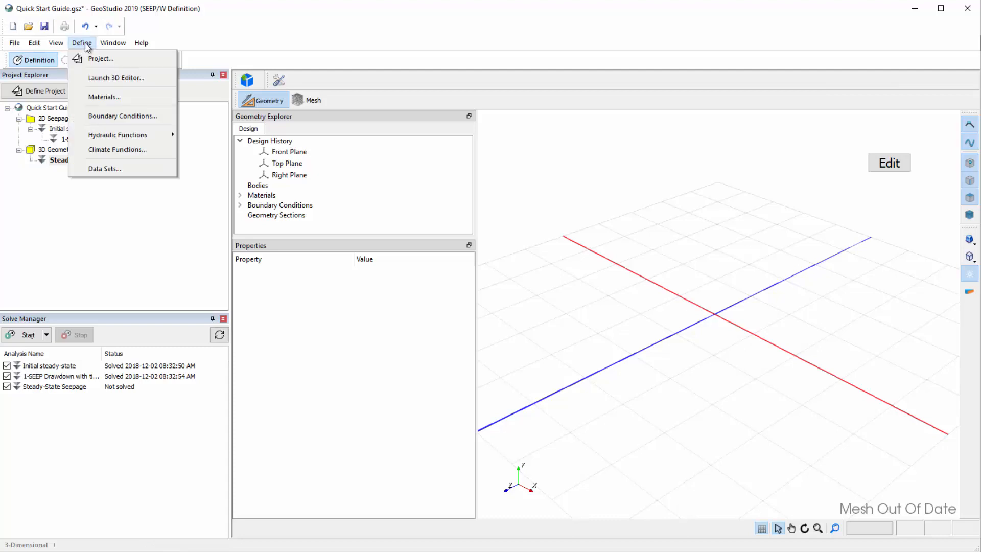
left_click(147, 79)
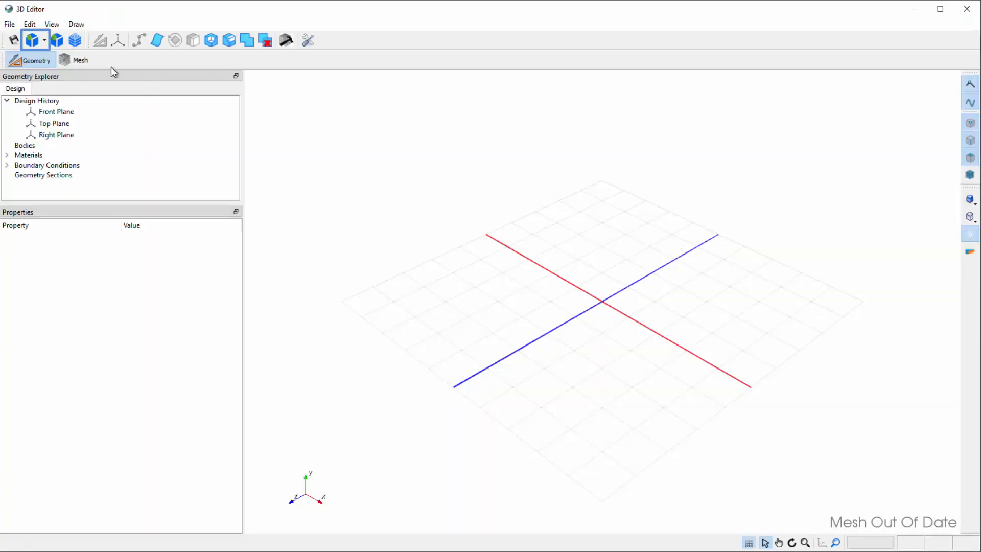
left_click(45, 41)
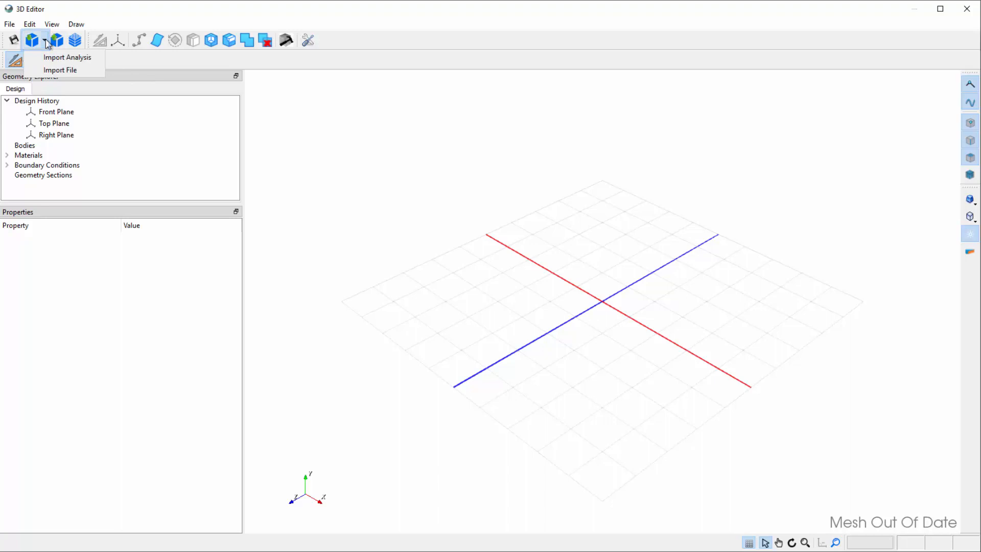
left_click(66, 58)
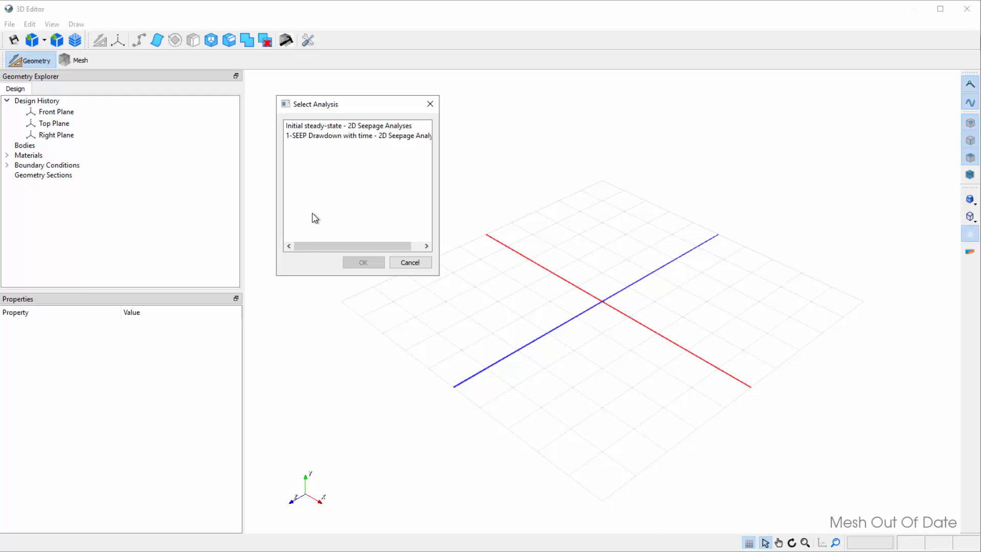
left_click(318, 127)
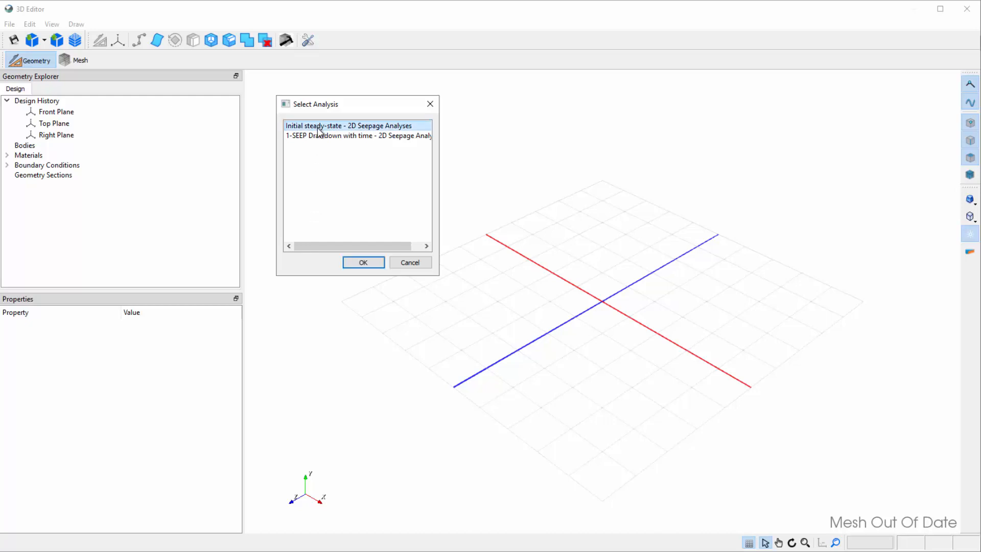
left_click(360, 263)
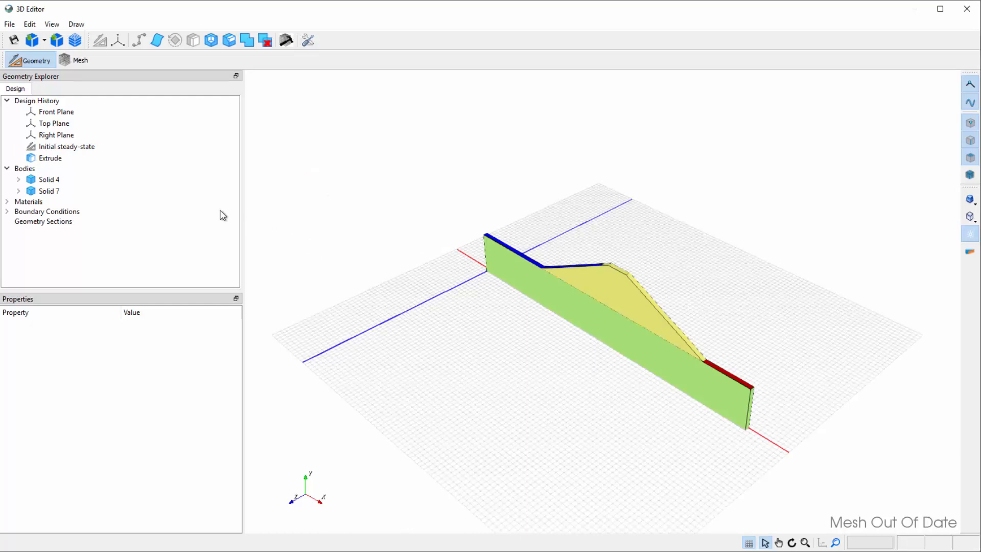
- View the imported dam model normal to the Front Plane and shift it lower in the view
left_click(89, 116)
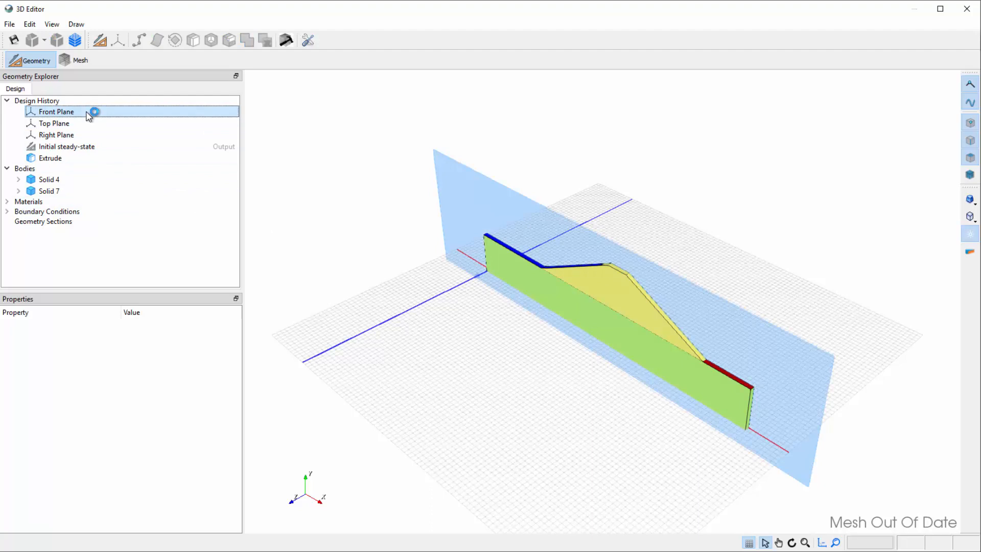
right_click(87, 112)
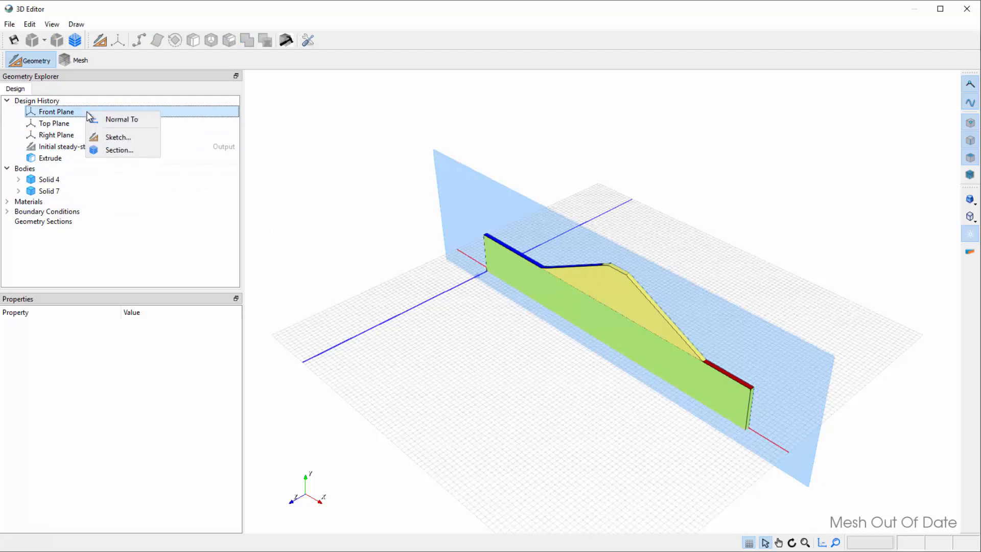
left_click(111, 121)
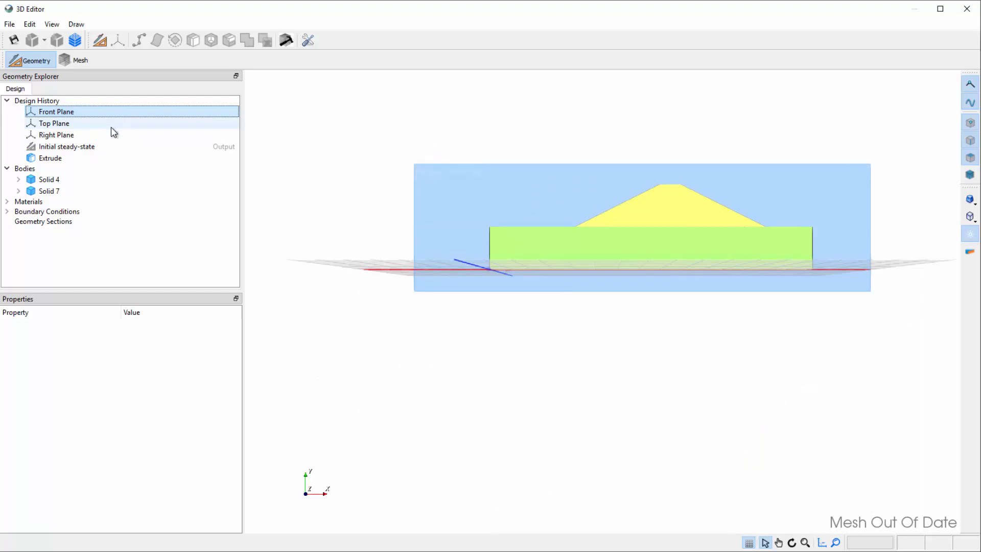
left_click(779, 543)
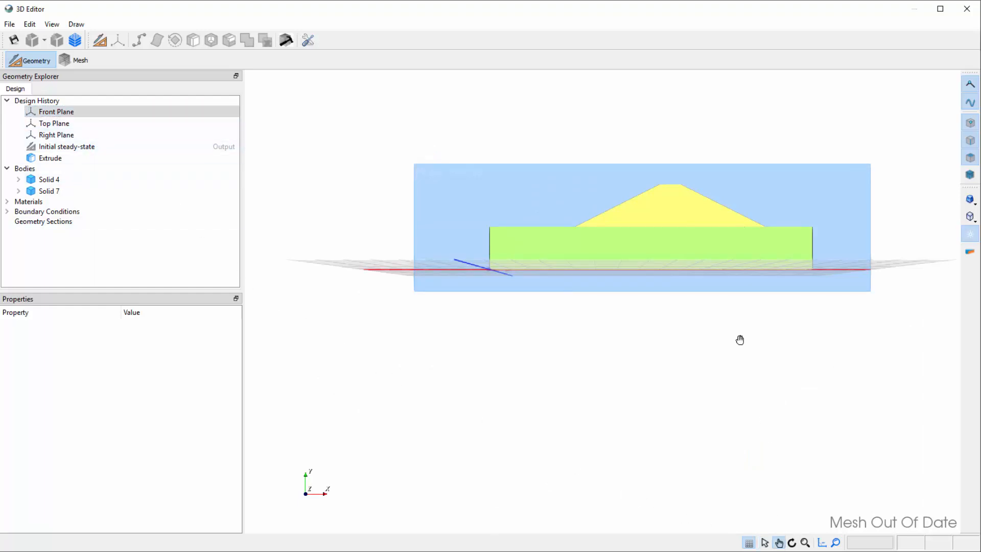
left_click_drag(704, 317, 685, 414)
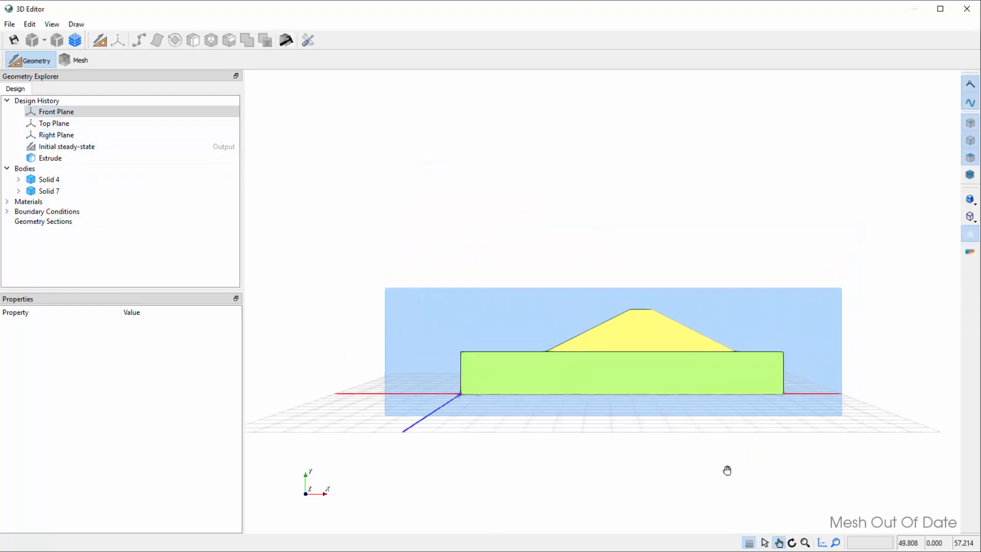
left_click(765, 542)
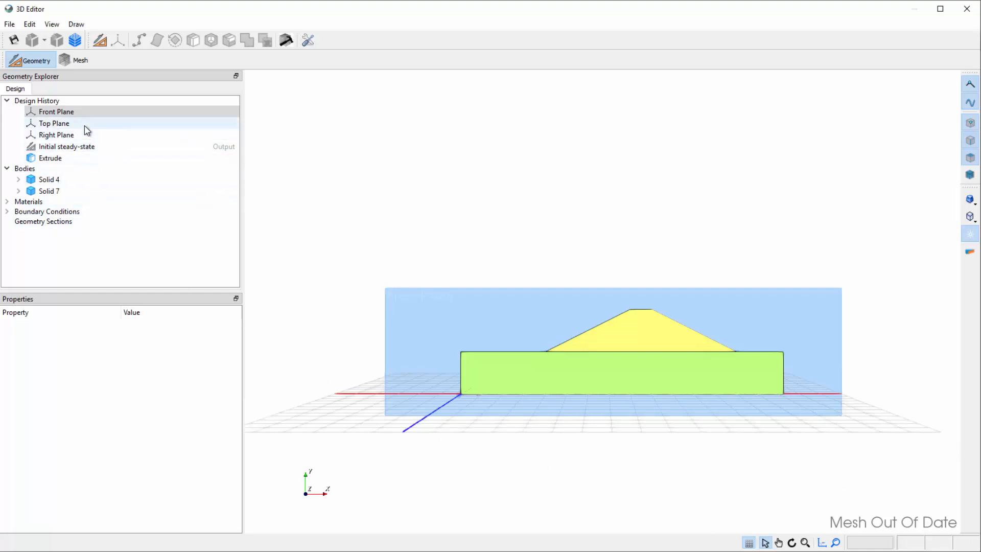
- Highlight the Top Plane and the Right Plane, and examine the Right Plane's orientation relative to the model in an oblique view
left_click(61, 123)
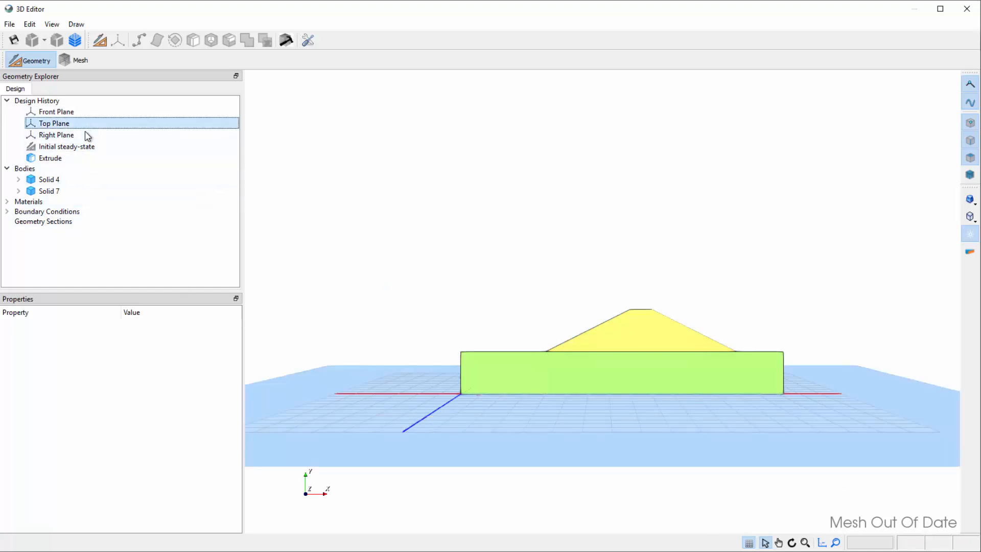
left_click(85, 135)
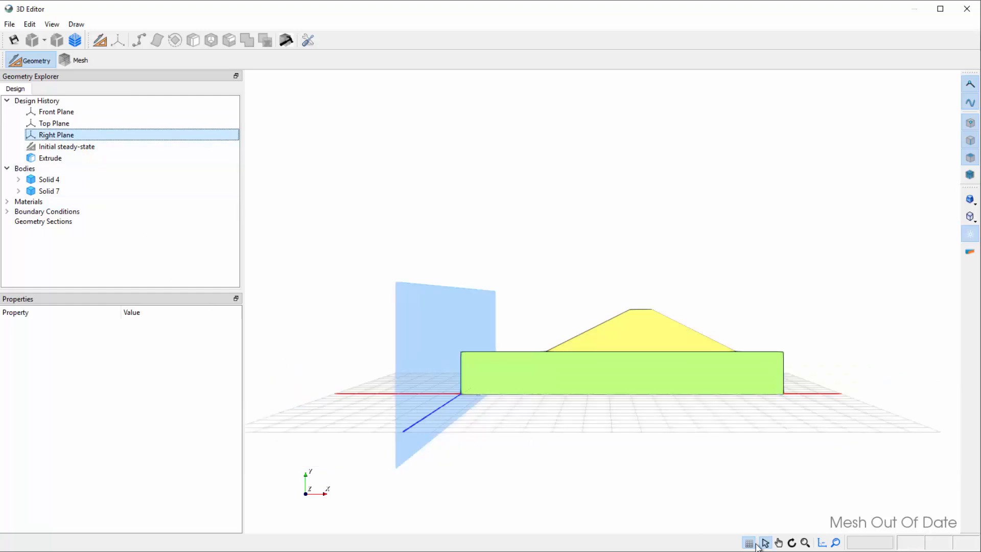
left_click(791, 542)
left_click_drag(752, 436, 694, 492)
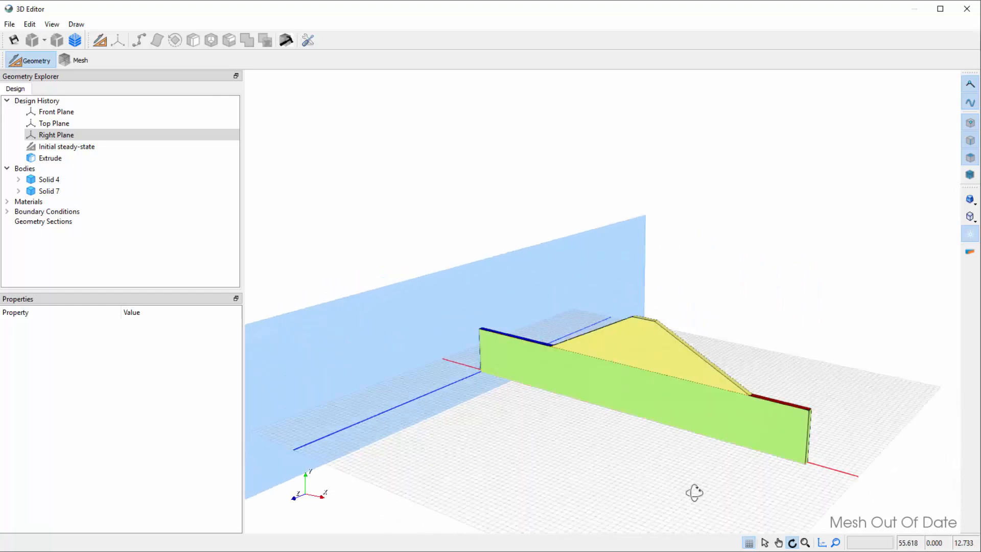
left_click(764, 544)
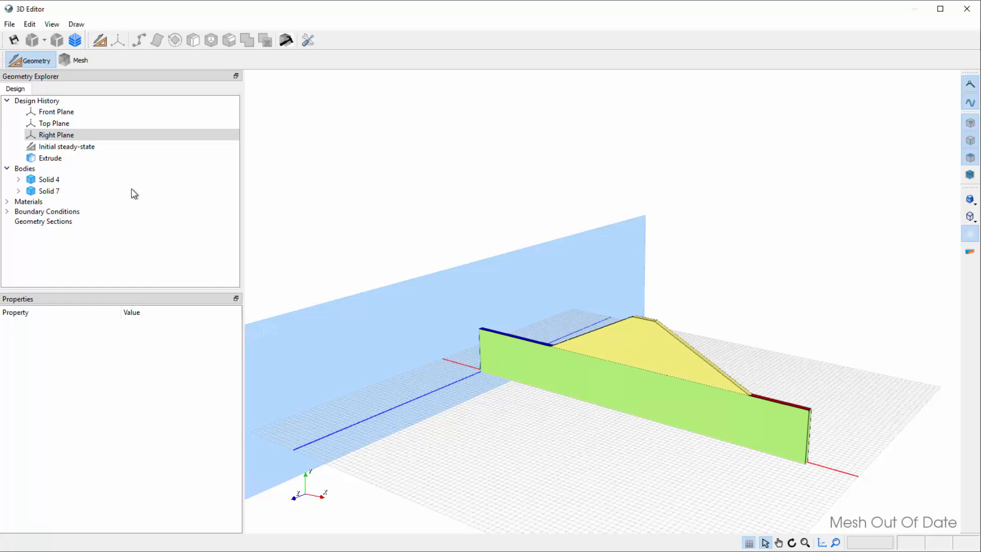
- Inspect the imported Initial steady-state profile in the sketch editor, and view the properties of Solid 7
left_click(105, 148)
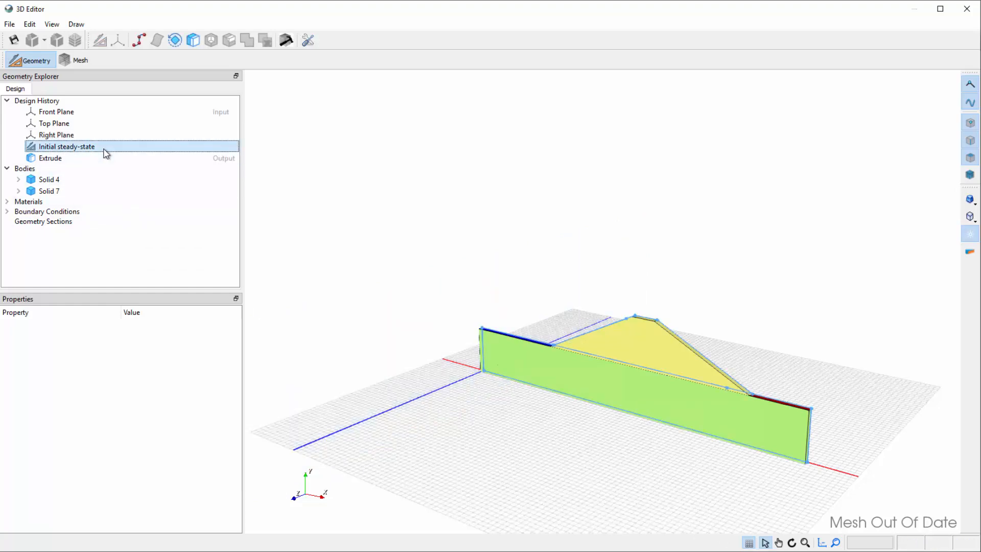
right_click(106, 152)
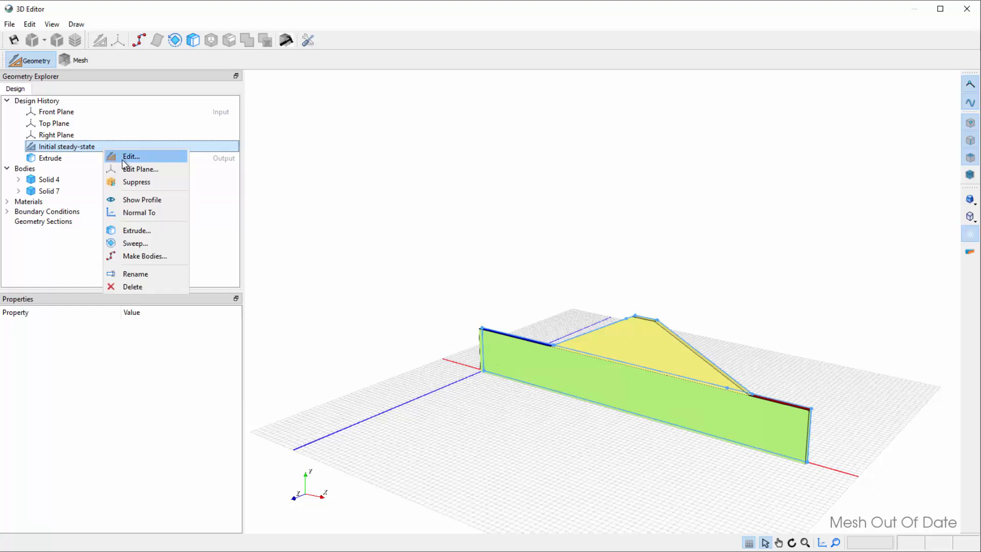
left_click(123, 155)
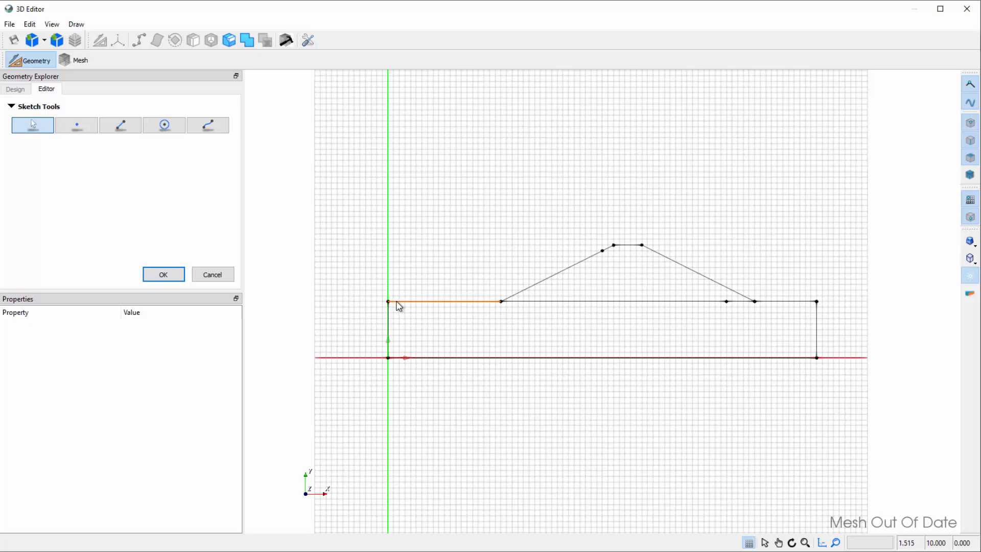
left_click(175, 276)
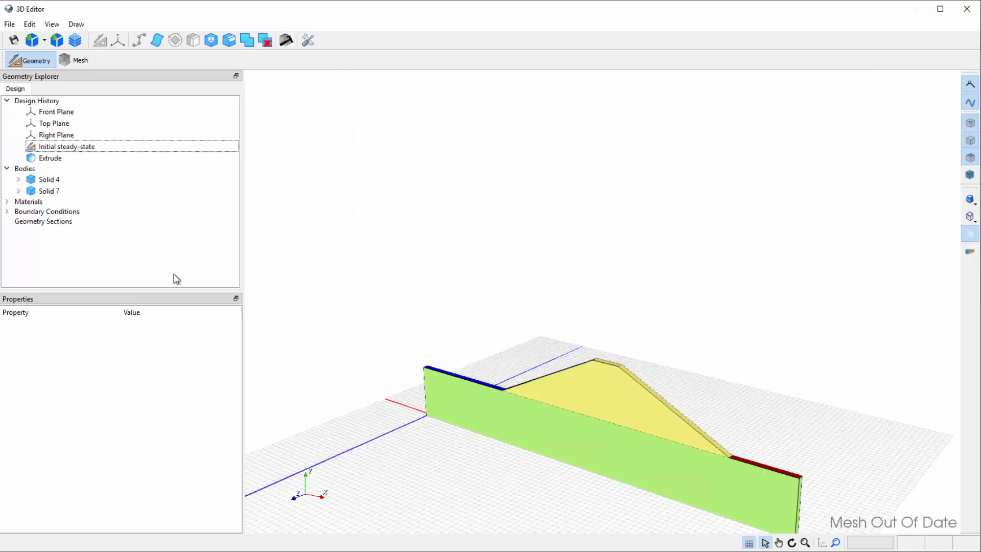
left_click(72, 193)
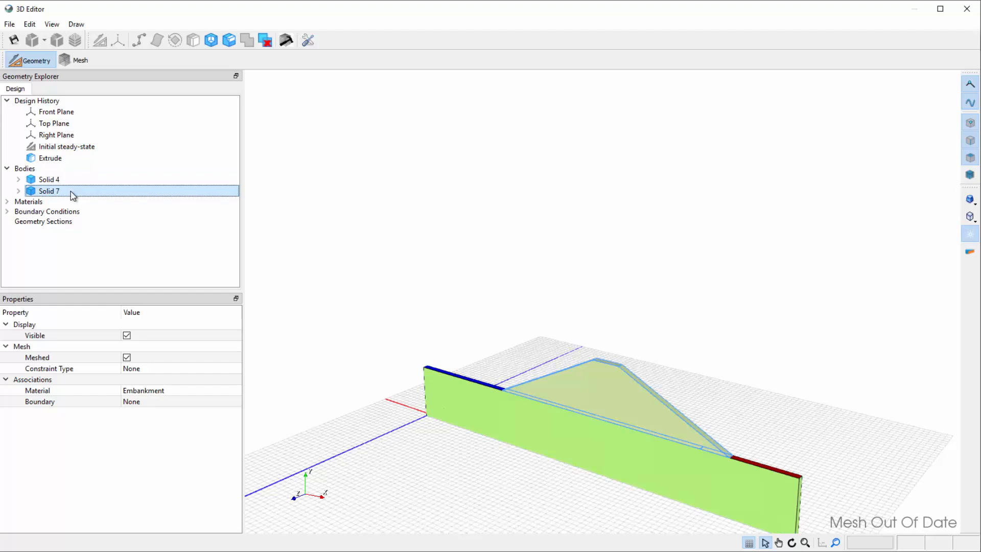
- Edit the dam's Extrude feature to add a slice 100 from the front and delete the slice at 1
left_click(61, 159)
right_click(63, 160)
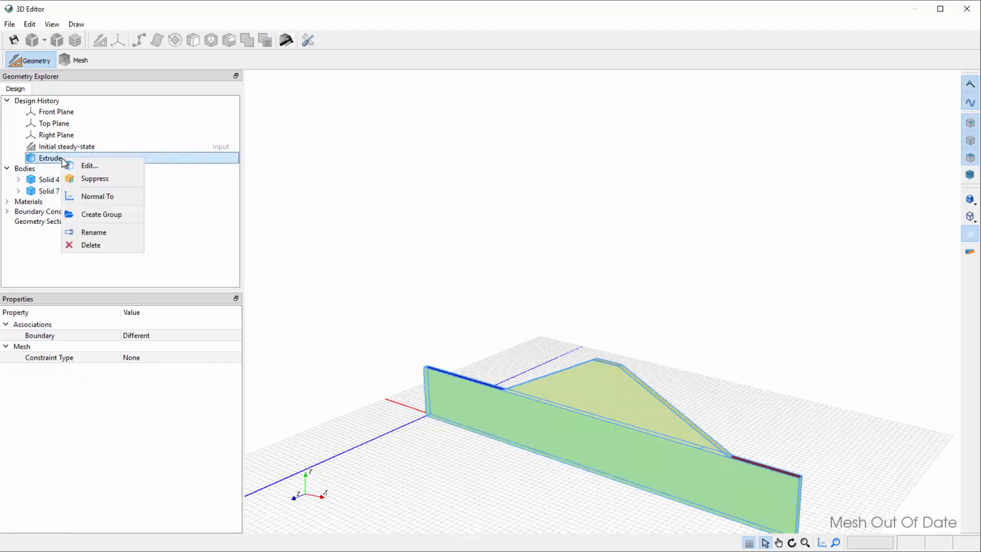
left_click(85, 167)
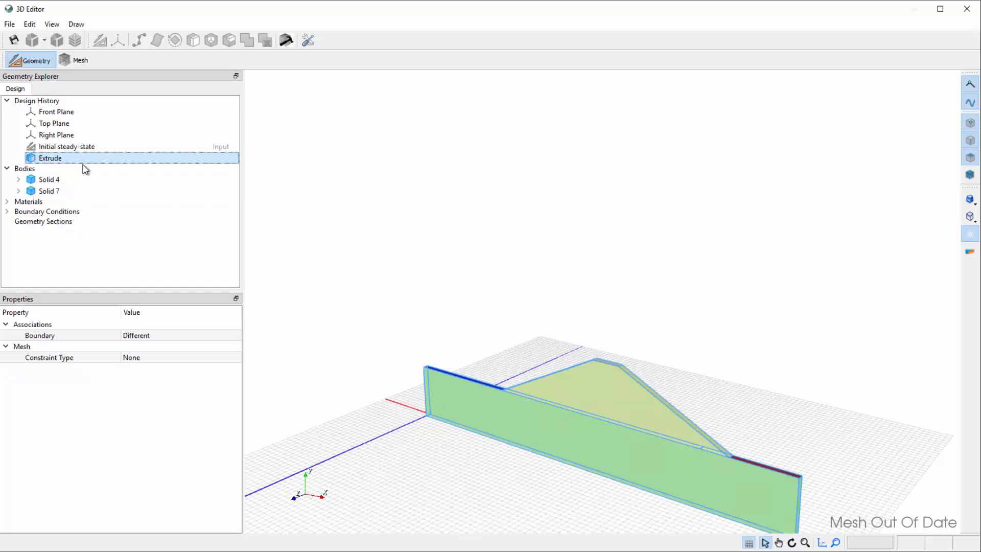
left_click_drag(230, 156, 222, 199)
left_click(176, 212)
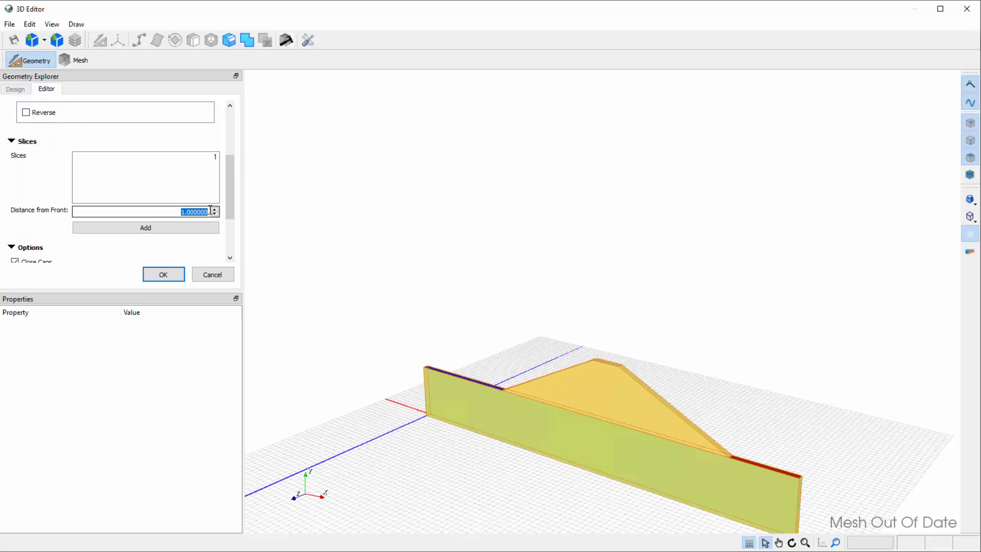
type("100")
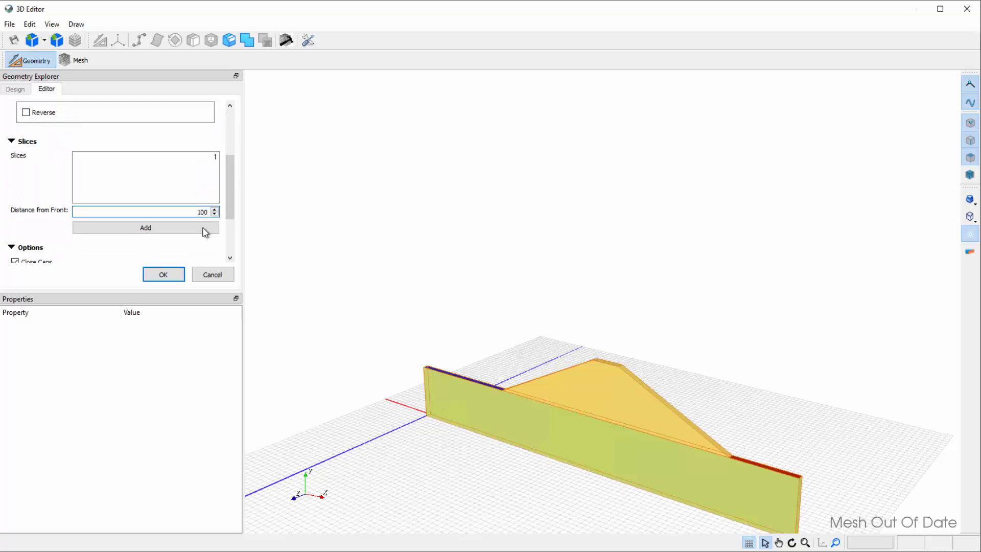
left_click(205, 230)
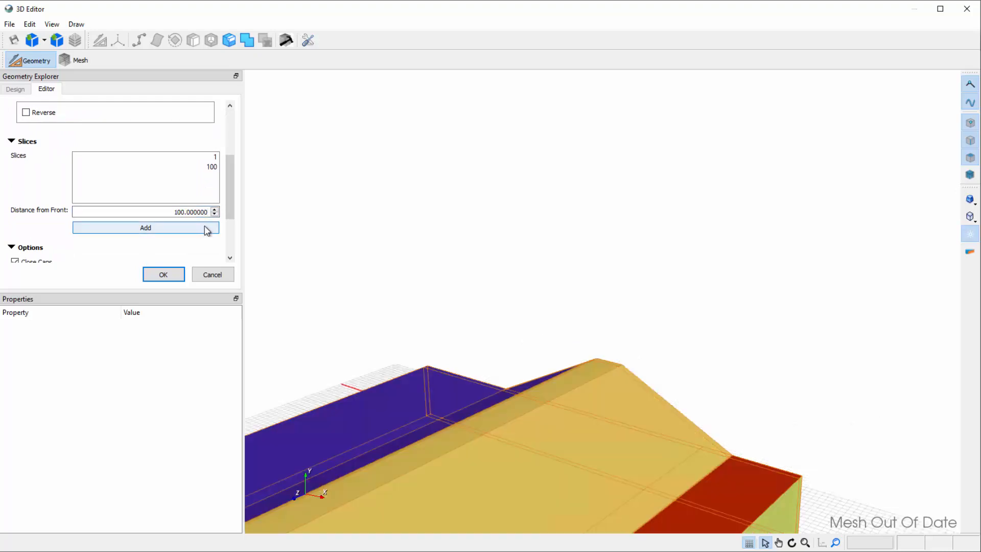
right_click(214, 158)
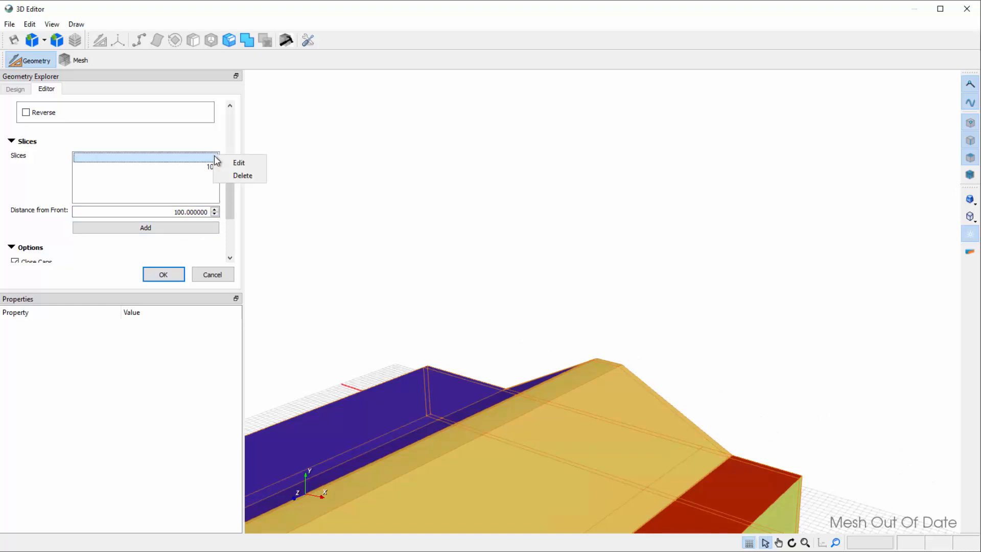
left_click(236, 175)
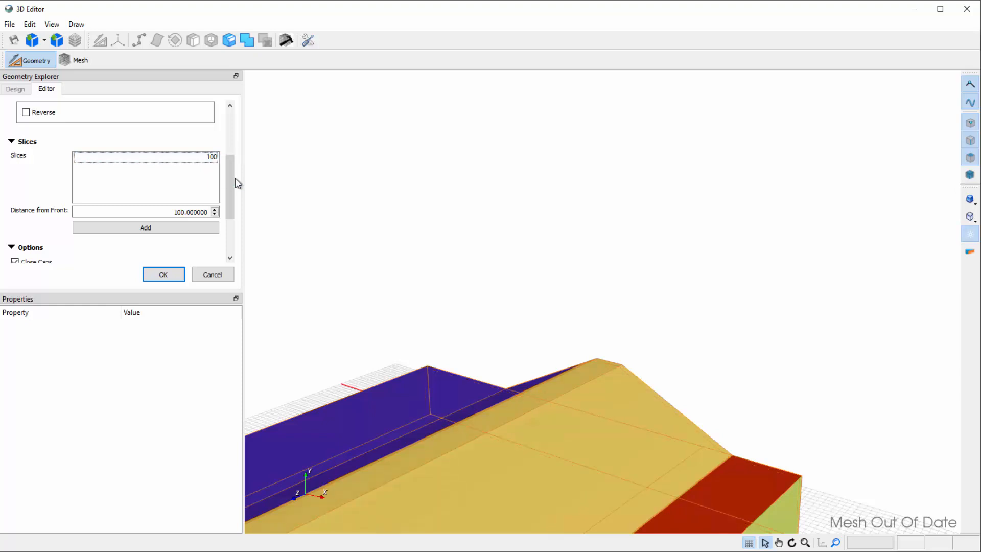
left_click(177, 274)
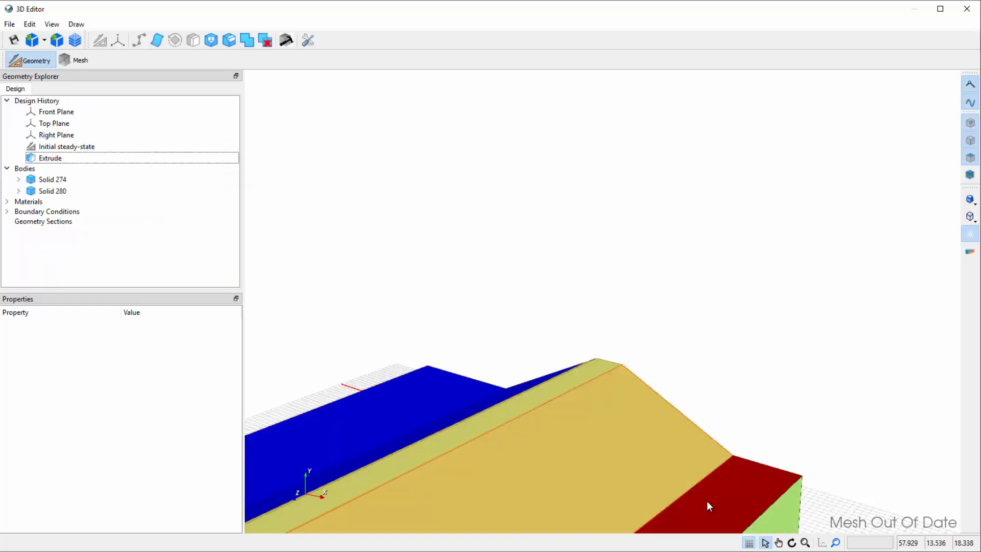
- Start a sketch on the Right Plane and display the model in Orthographic projection and Wireframe style
left_click(778, 543)
left_click_drag(623, 463, 878, 211)
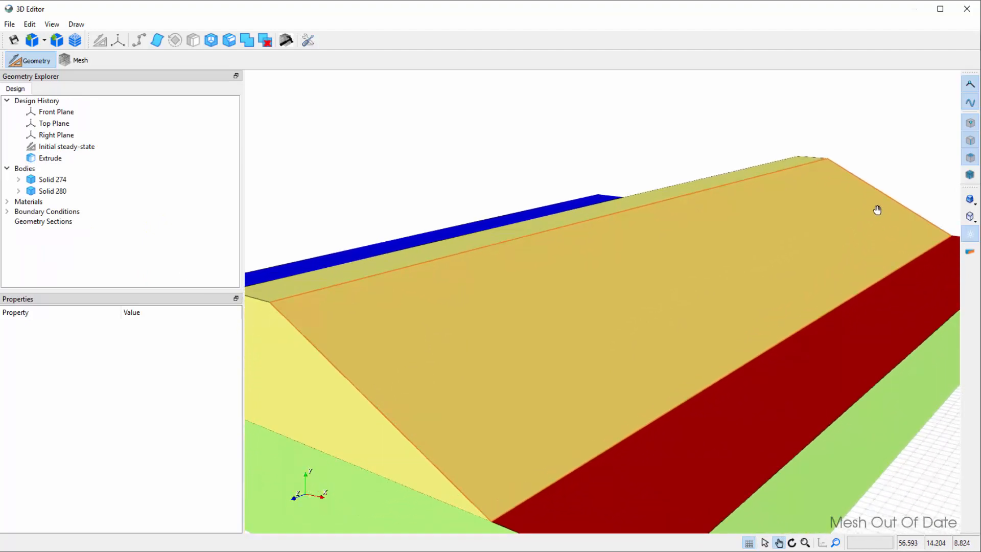
scroll(878, 211, "down", 2)
scroll(878, 210, "down", 1)
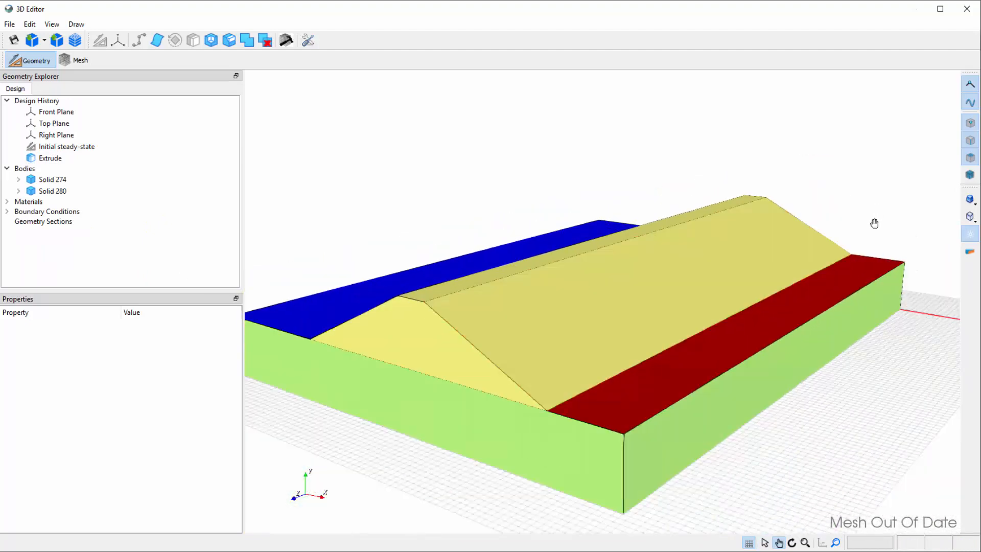
left_click(766, 544)
right_click(92, 135)
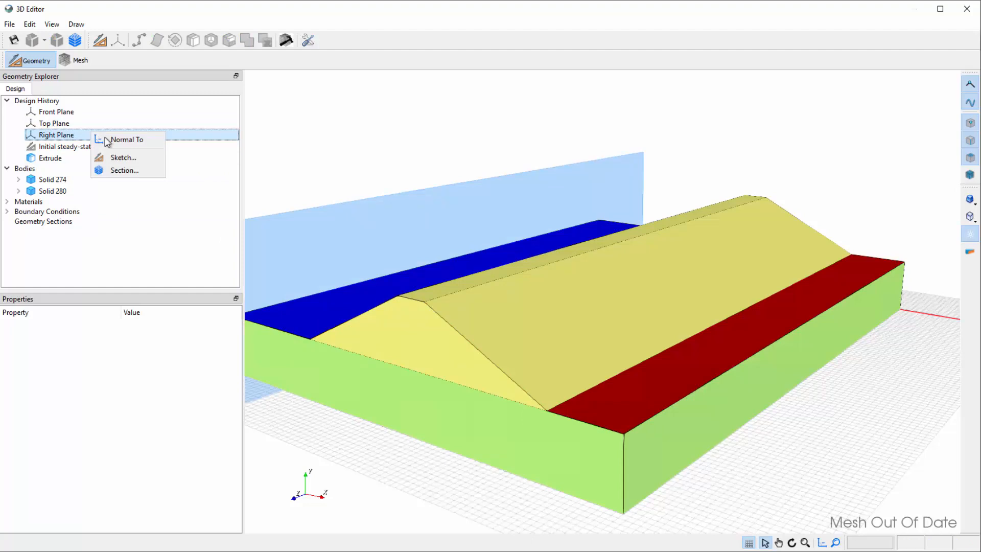
left_click(128, 156)
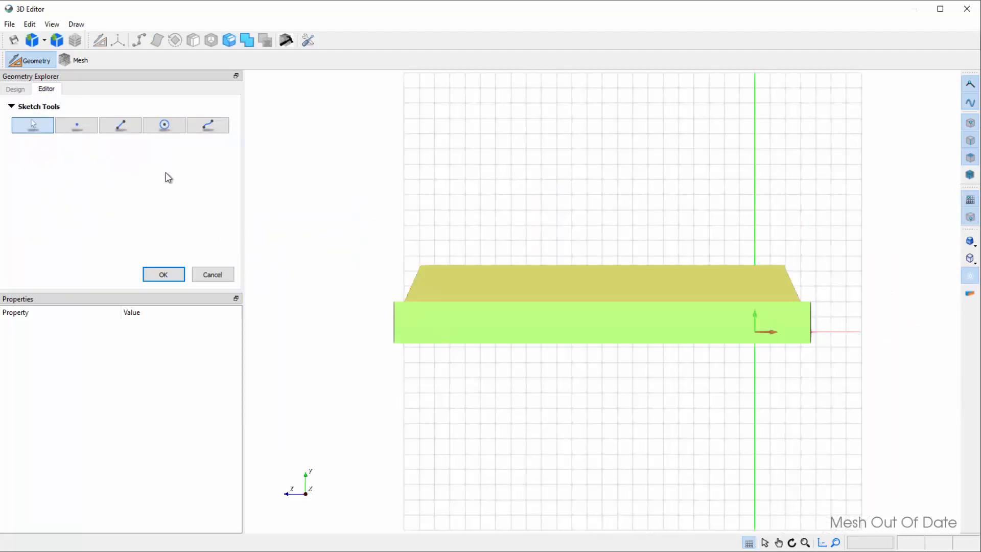
left_click(974, 246)
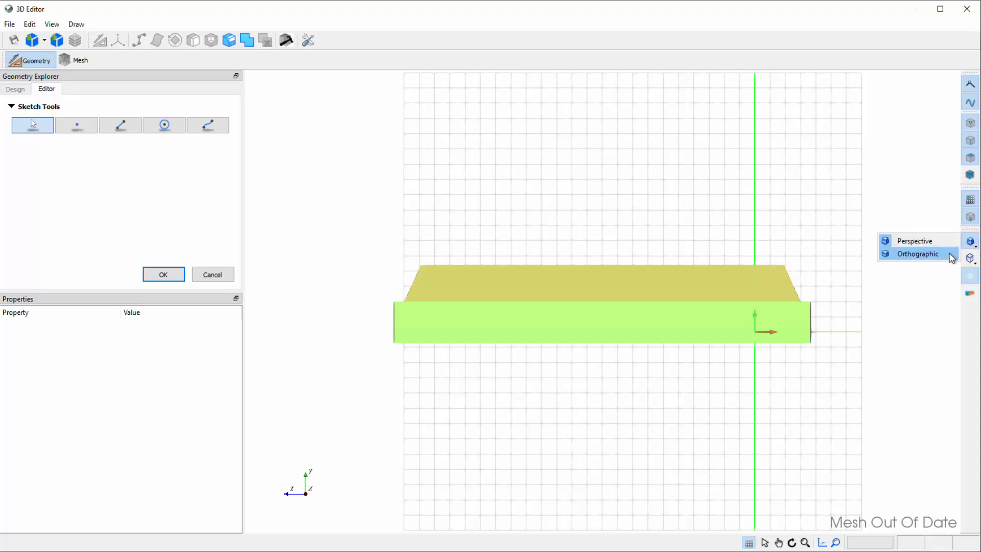
left_click(918, 254)
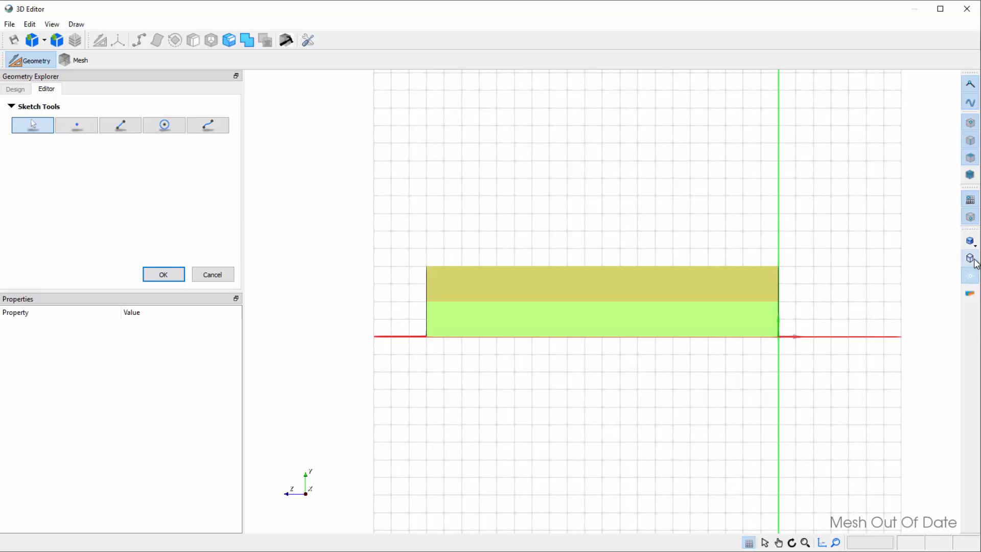
left_click(972, 259)
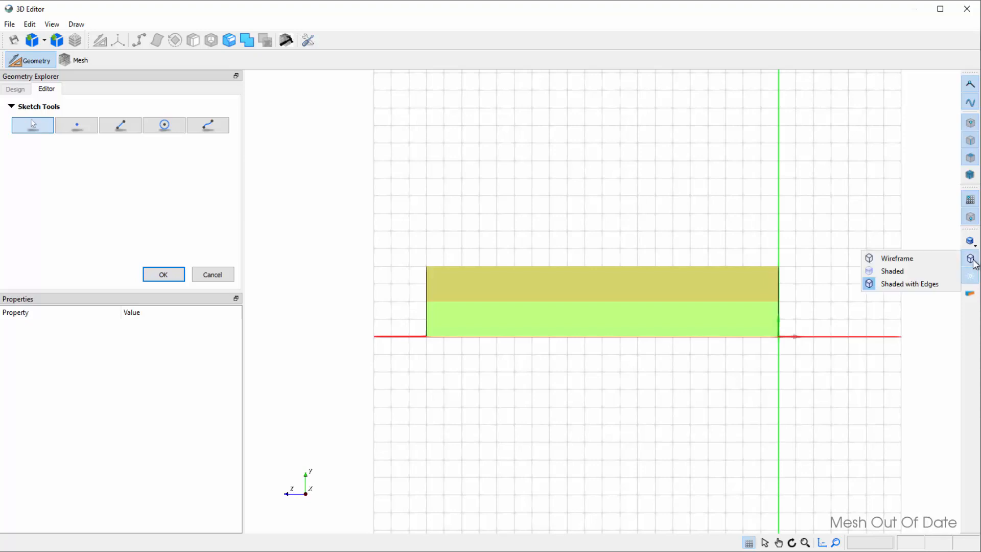
left_click(914, 258)
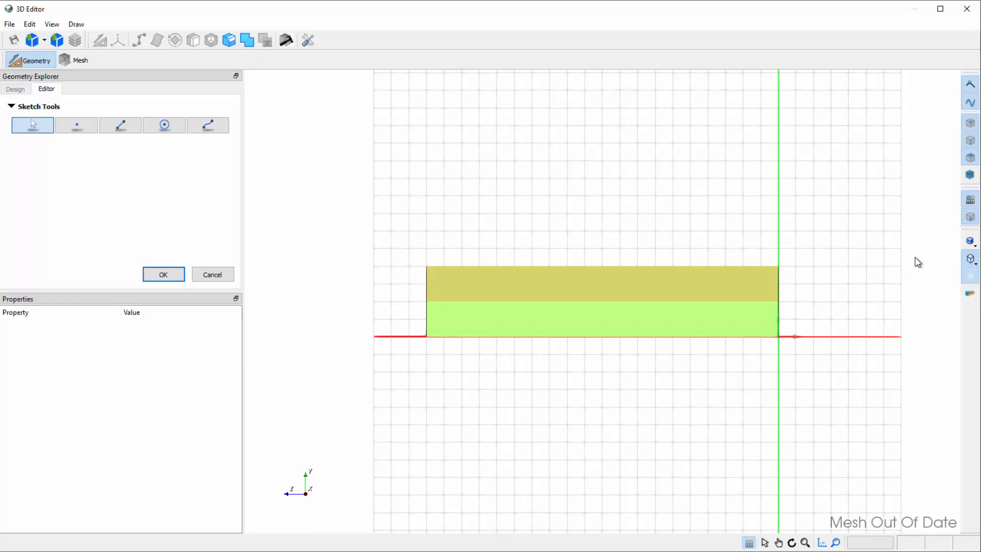
- Sketch a circle of radius 1.000 centred at X -50, Y 16 in the upper embankment and accept the profile
scroll(598, 297, "up", 2)
scroll(598, 298, "up", 3)
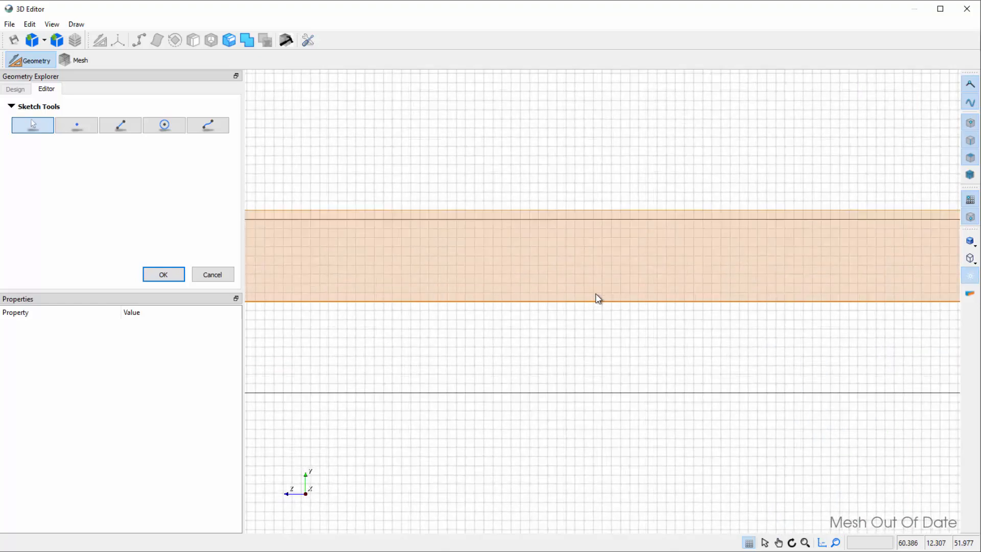
left_click(166, 126)
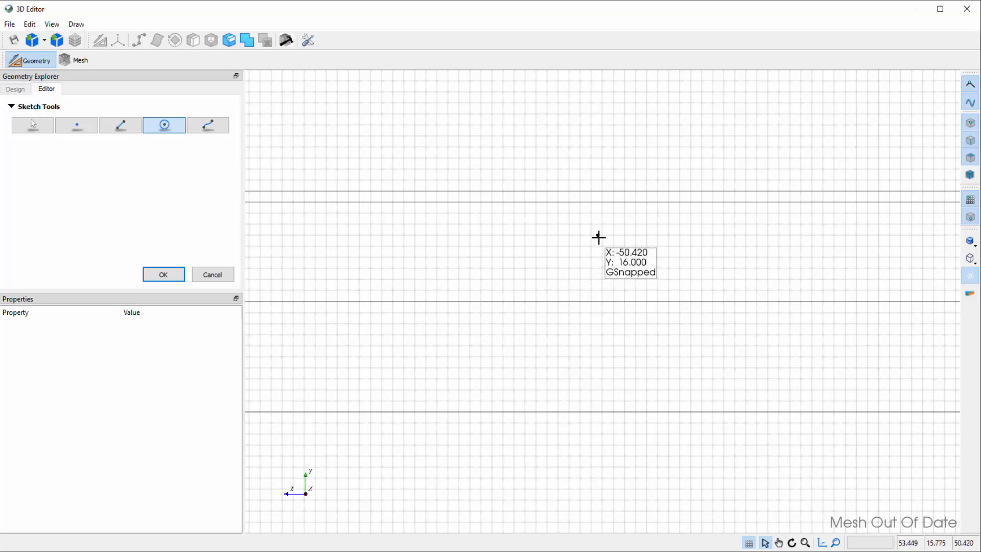
left_click(602, 237)
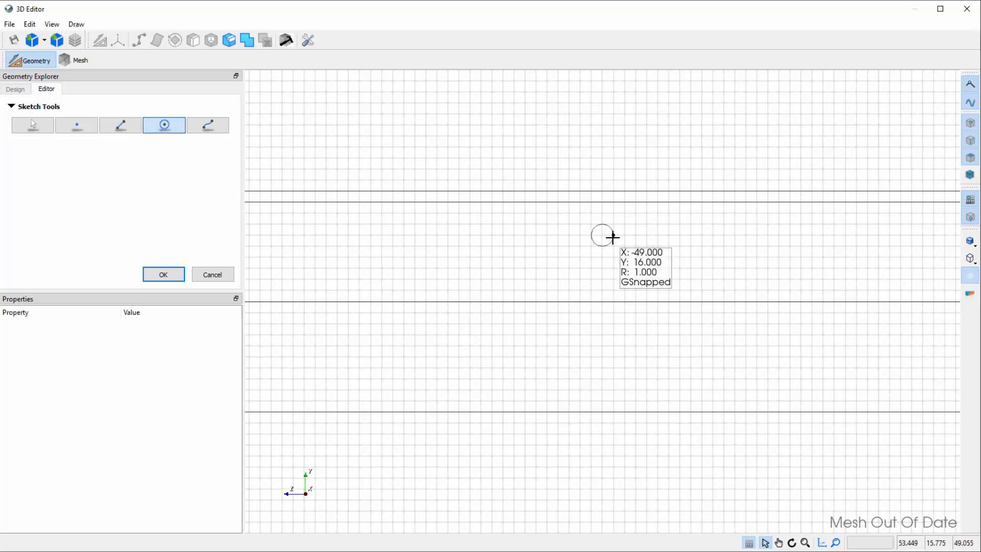
left_click(612, 237)
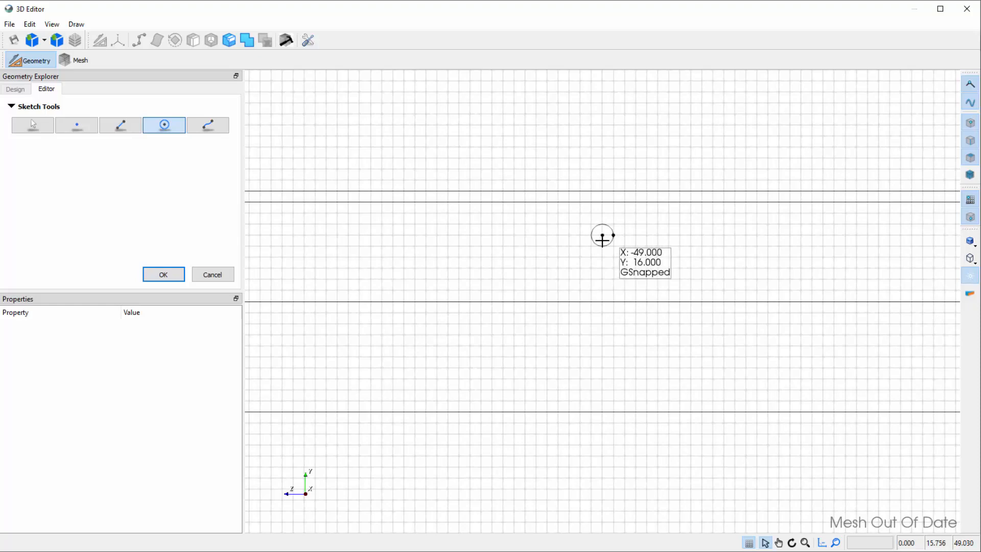
left_click(164, 274)
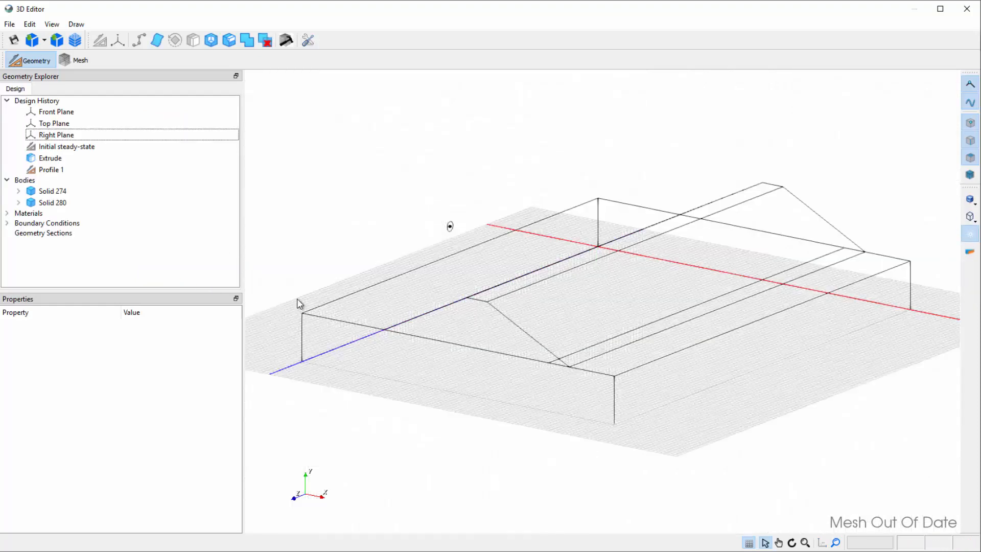
- Restore the model display to Shaded with Edges in Perspective projection
left_click(973, 220)
left_click(953, 242)
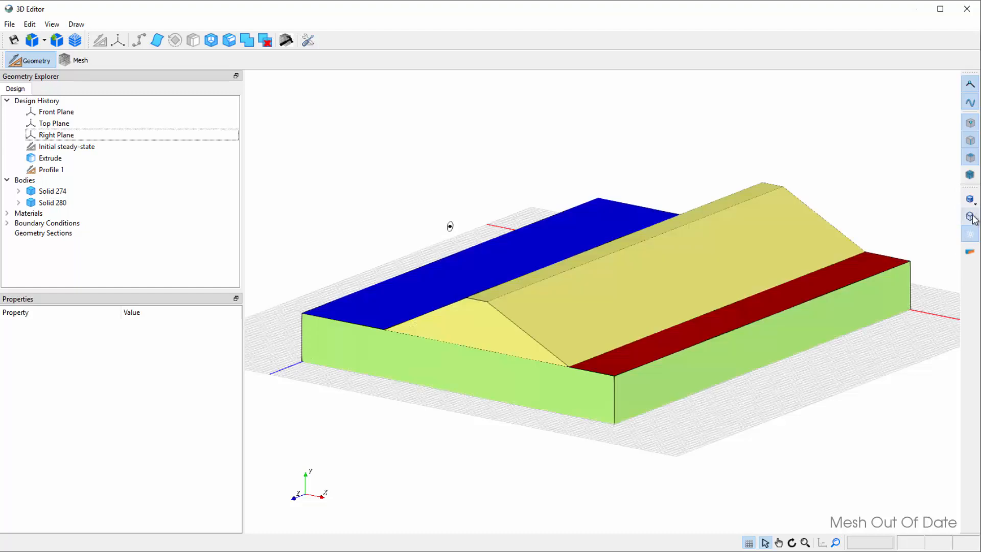
left_click(969, 199)
left_click(943, 200)
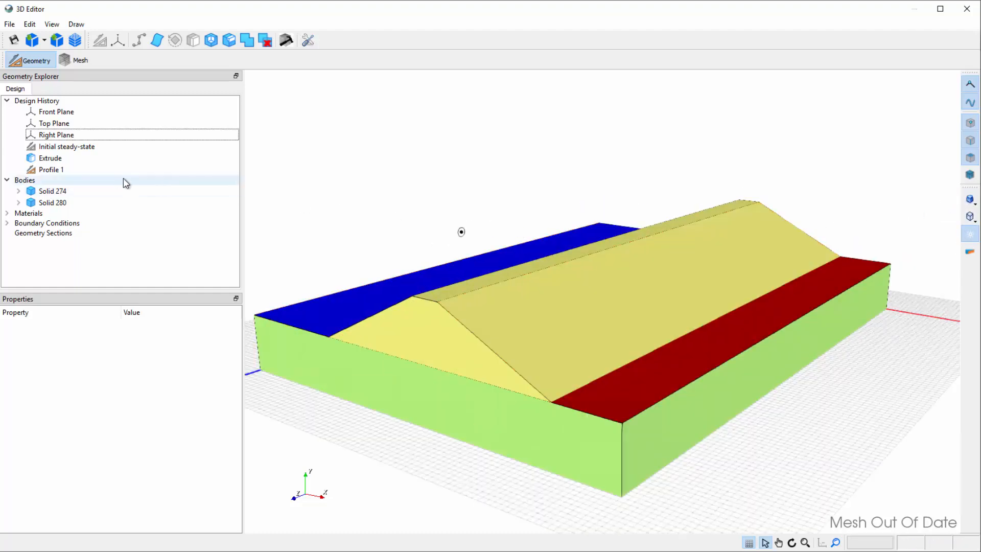
- Extrude the circle in Profile 1 using a slice 65 from the front and delete the slice at 1
left_click(82, 172)
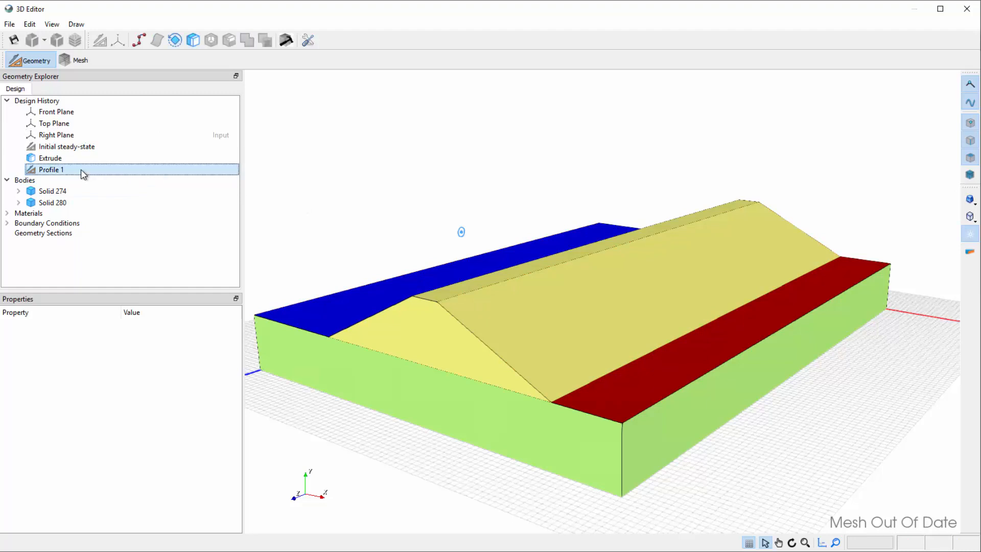
right_click(80, 169)
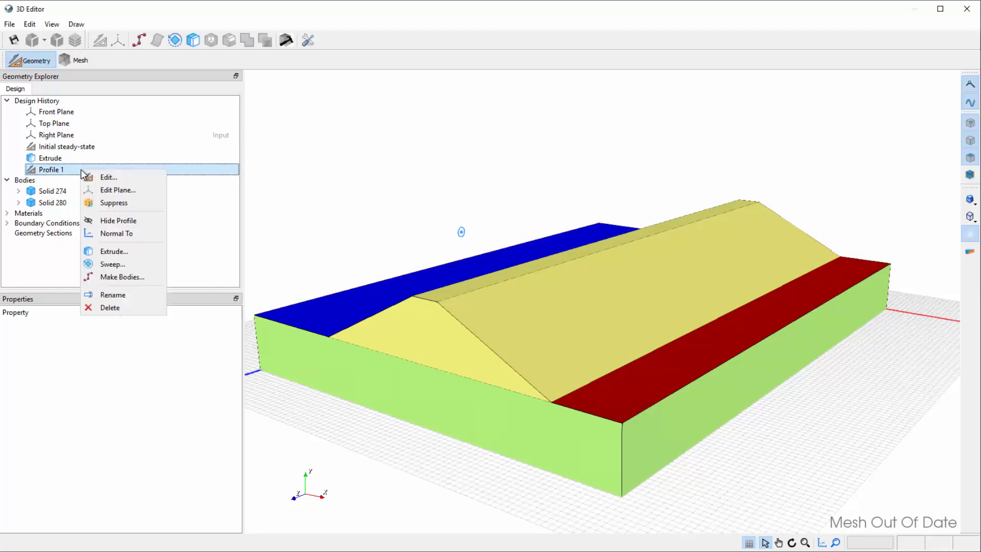
left_click(114, 251)
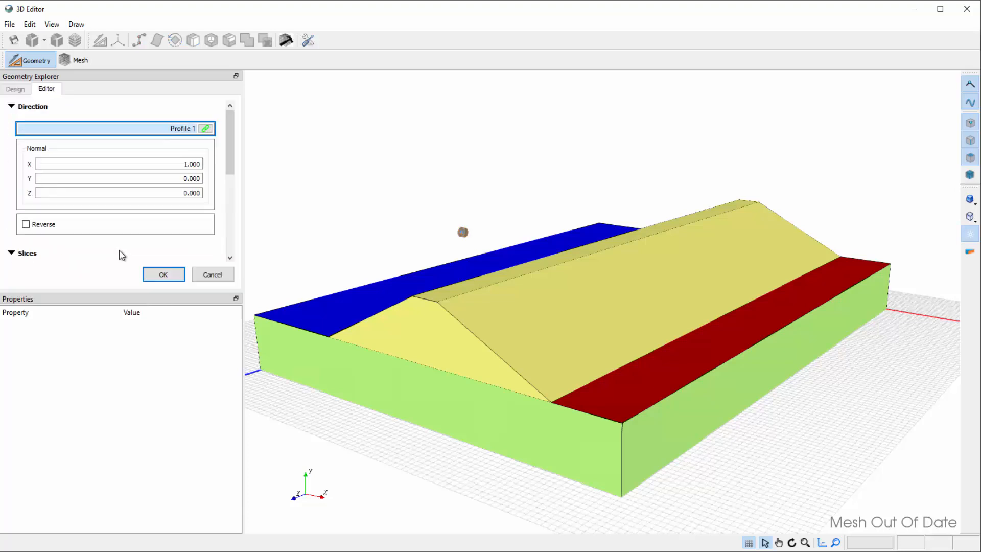
scroll(232, 180, "down", 5)
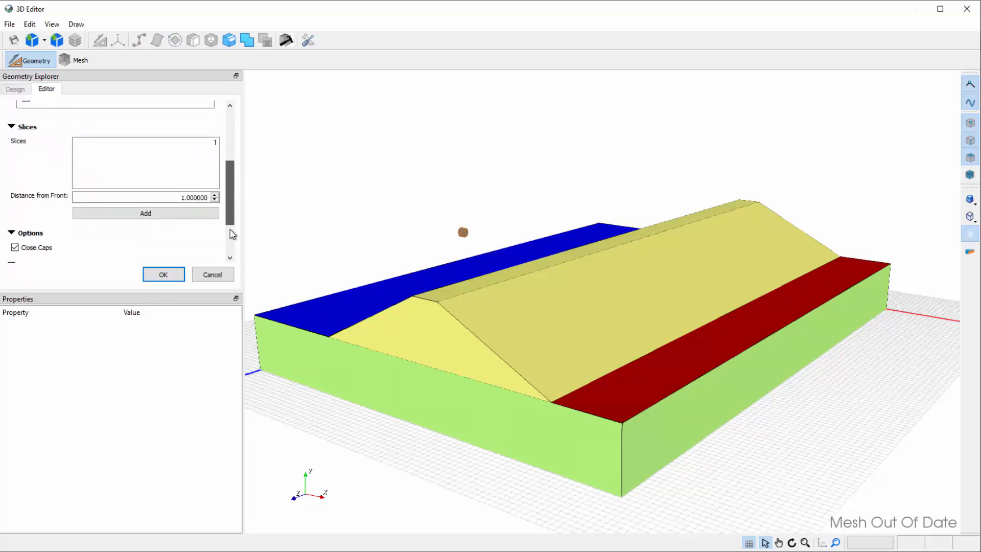
left_click_drag(179, 178, 228, 179)
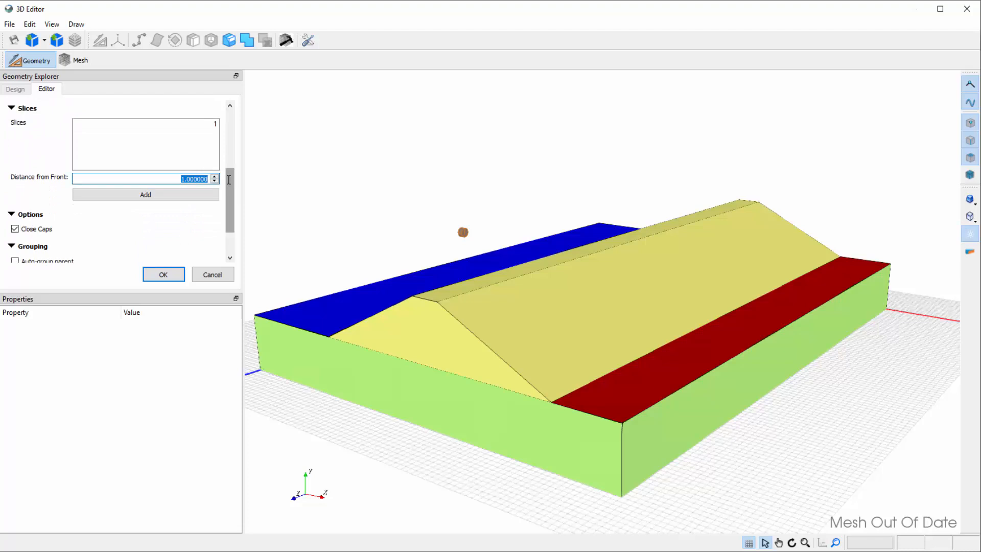
type("65")
left_click(215, 193)
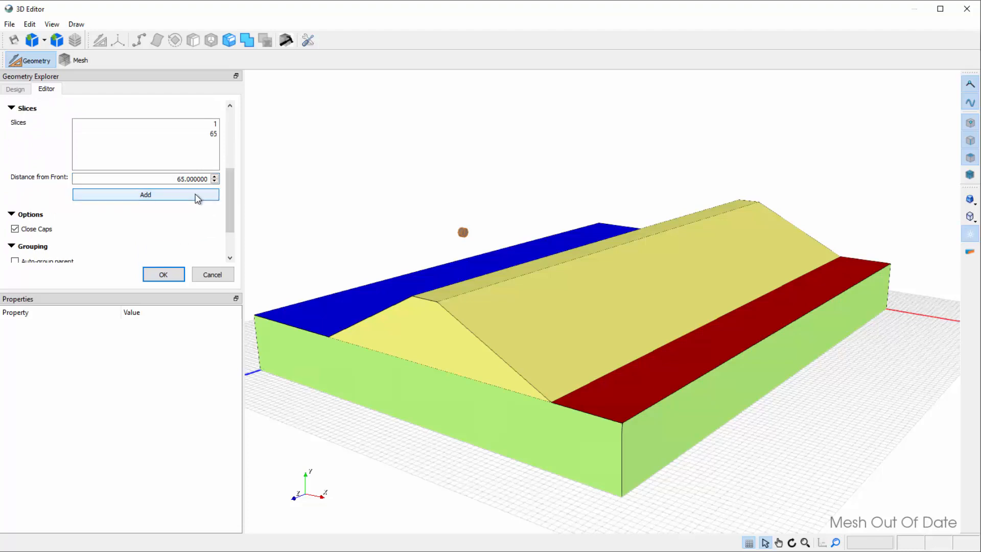
right_click(212, 125)
left_click(223, 133)
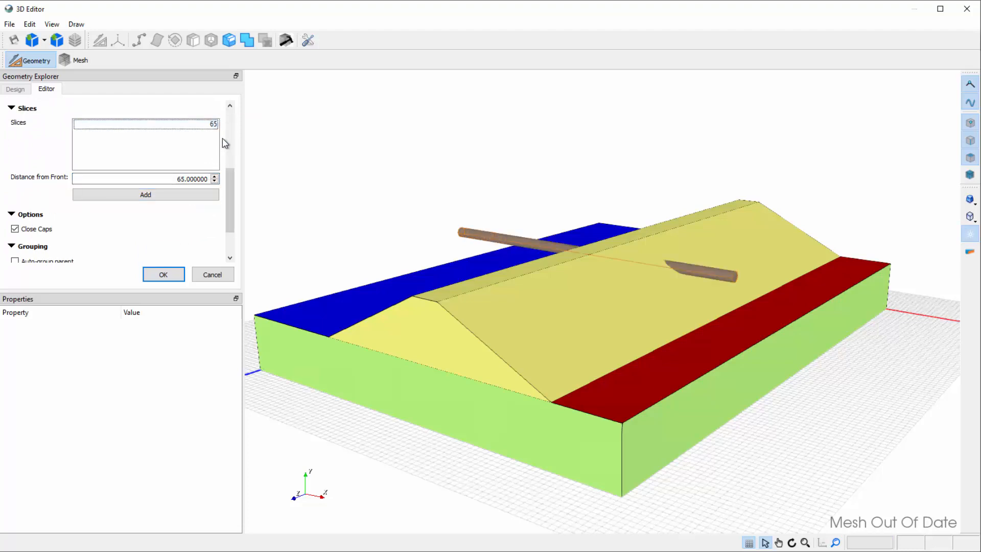
left_click(167, 275)
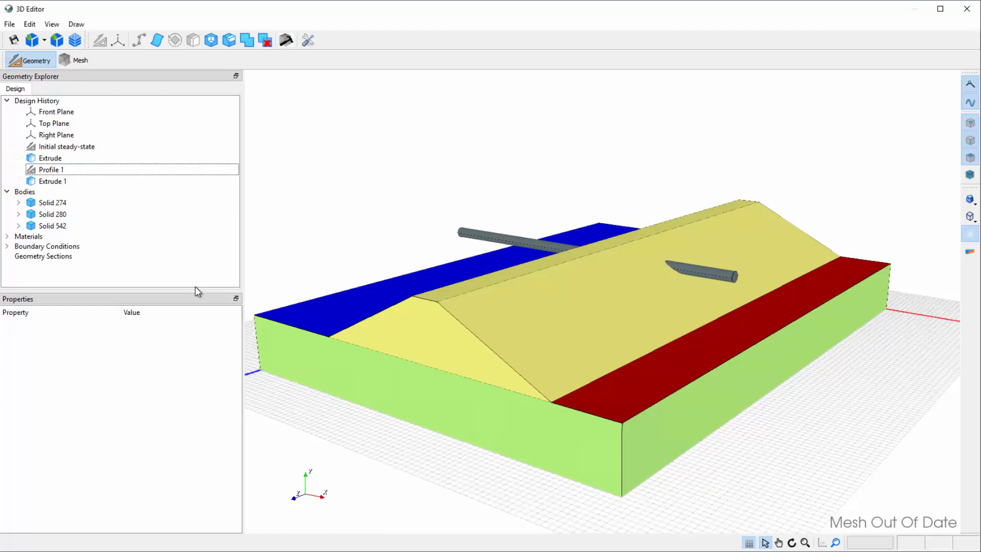
- Cut with the cylinder as Bodies A and the embankment as Bodies B, keeping the intersection and the remainder of B
left_click(214, 45)
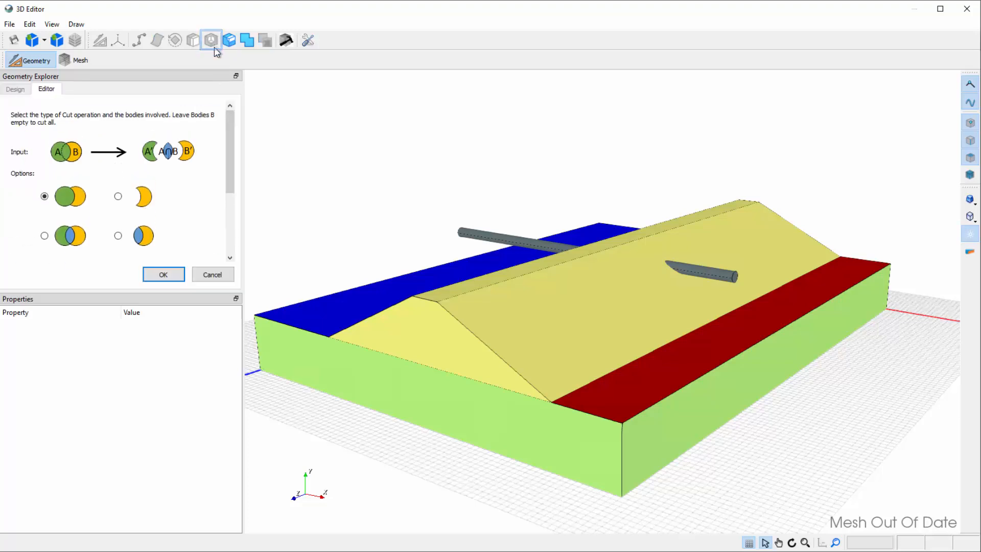
left_click_drag(226, 132, 221, 200)
left_click(192, 253)
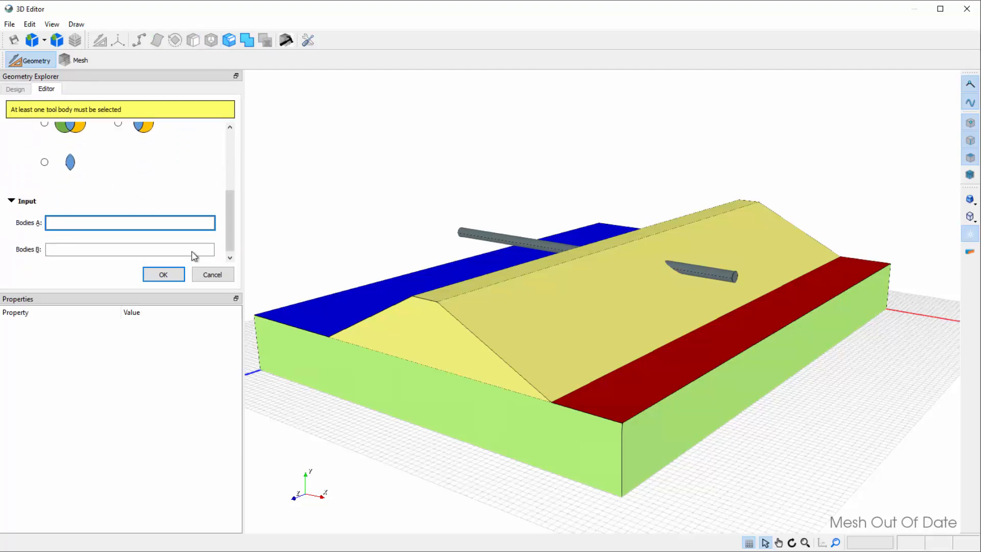
left_click(534, 239)
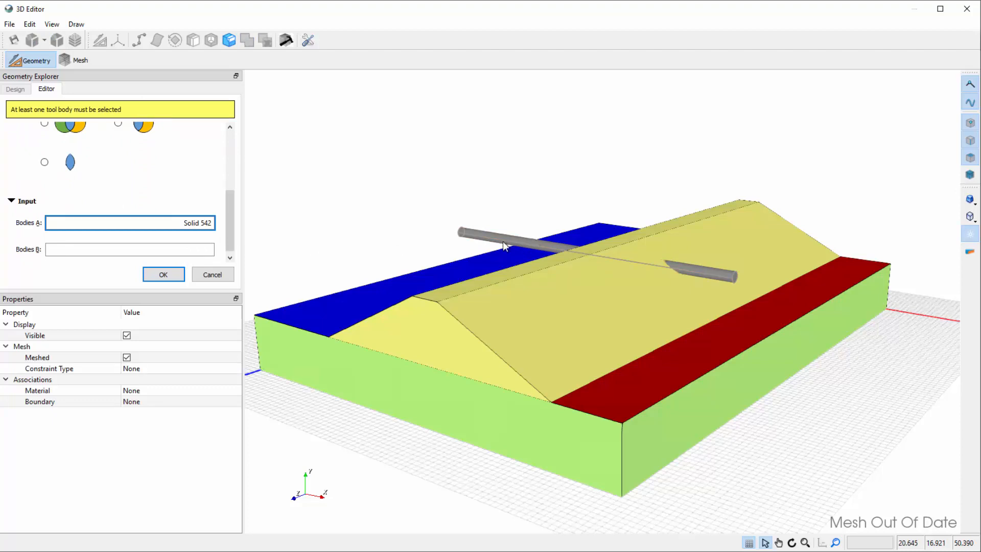
left_click(212, 250)
left_click(422, 312)
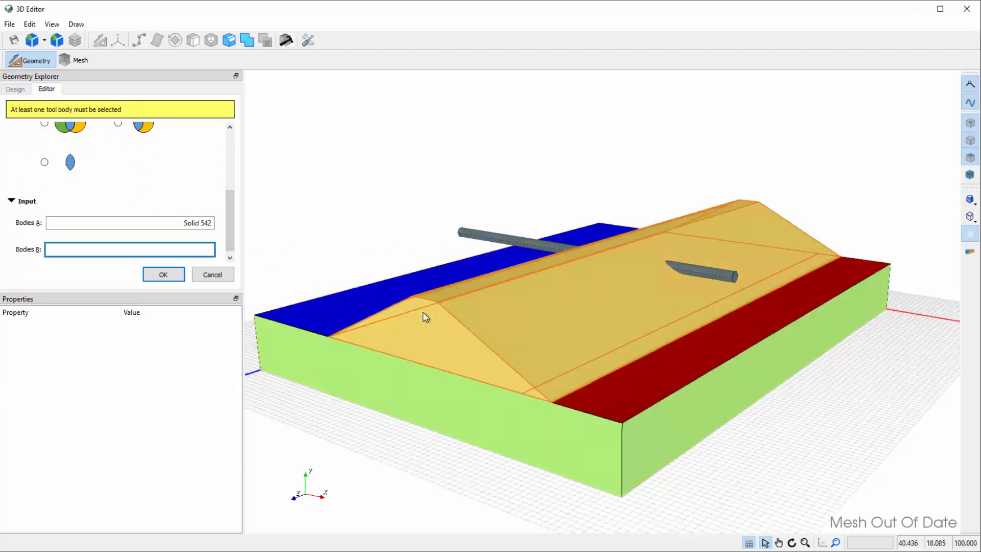
left_click(458, 332)
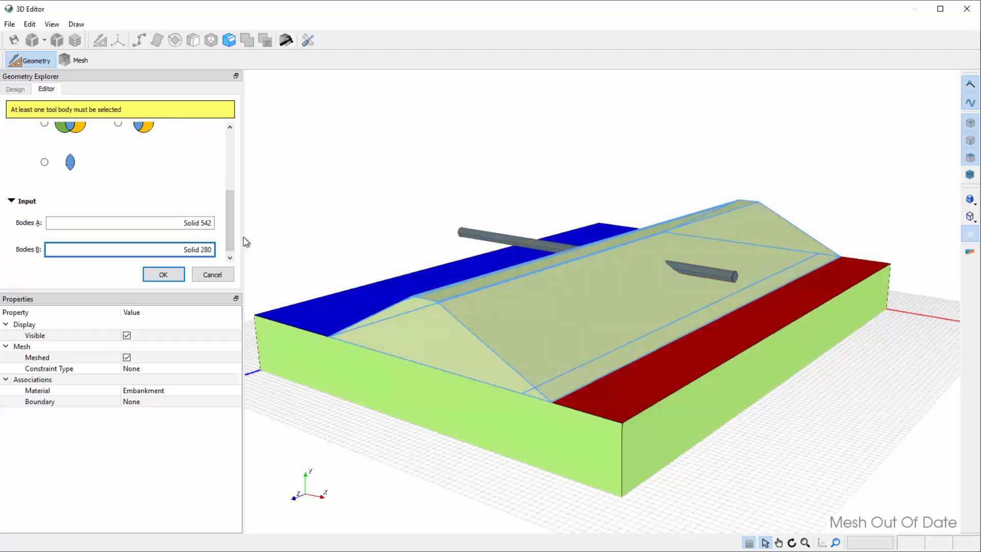
left_click_drag(231, 223, 227, 179)
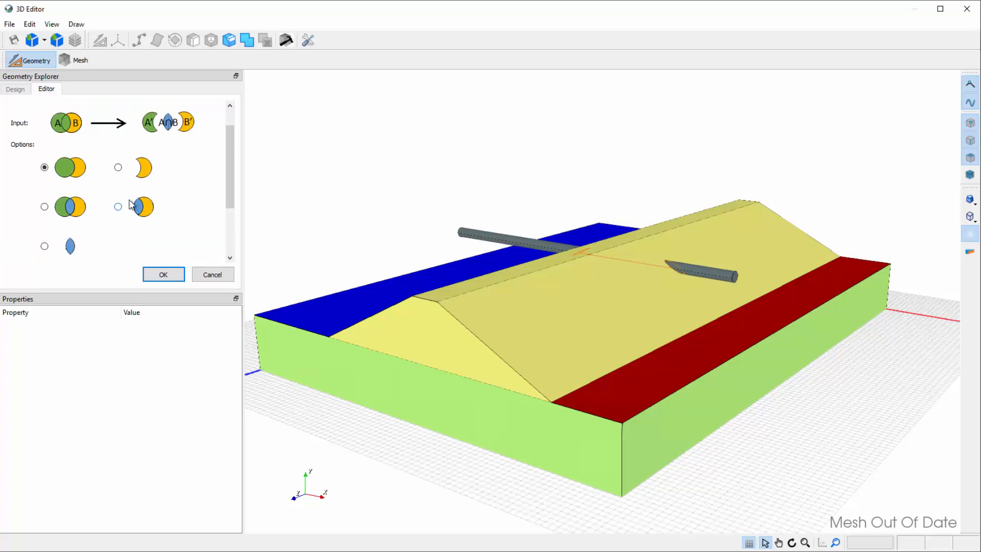
left_click(118, 207)
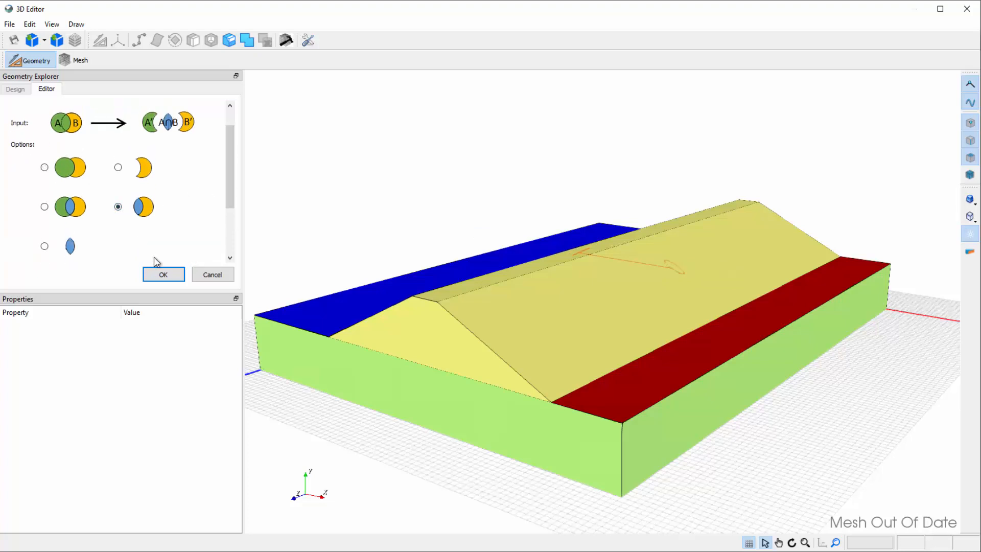
left_click(159, 273)
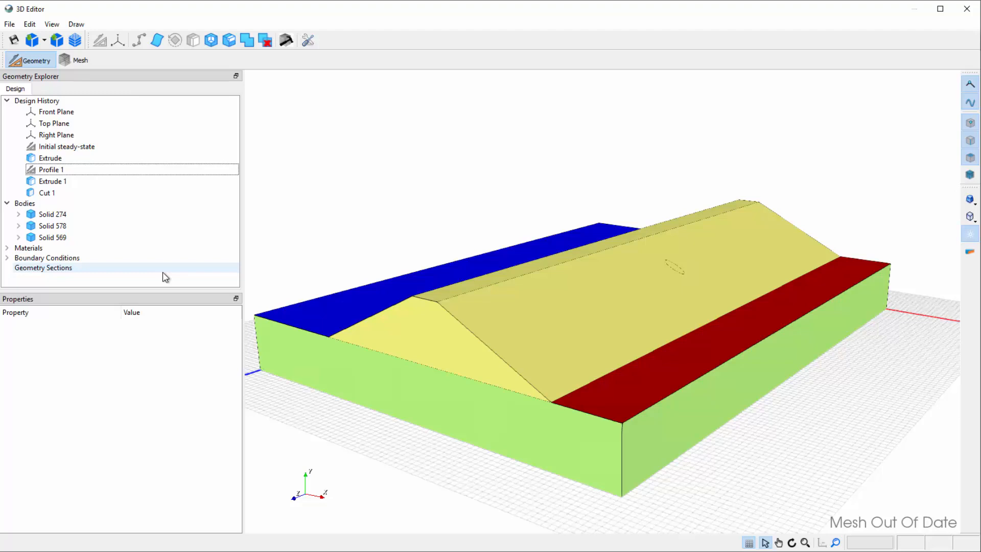
- Edit the Initial steady-state sketch to move the embankment's downstream toe to X 70, Y 10, and accept it
right_click(93, 147)
left_click(118, 156)
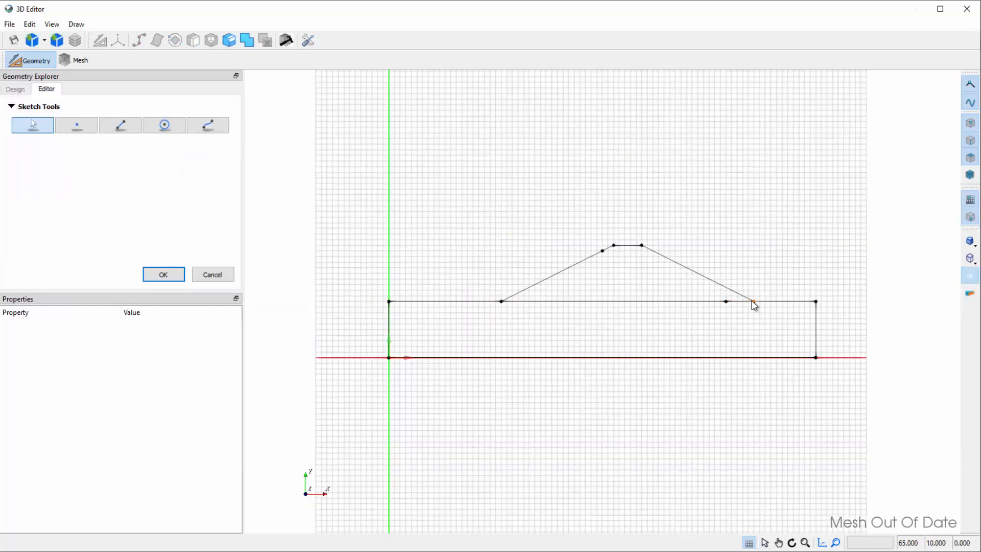
left_click_drag(758, 303, 782, 302)
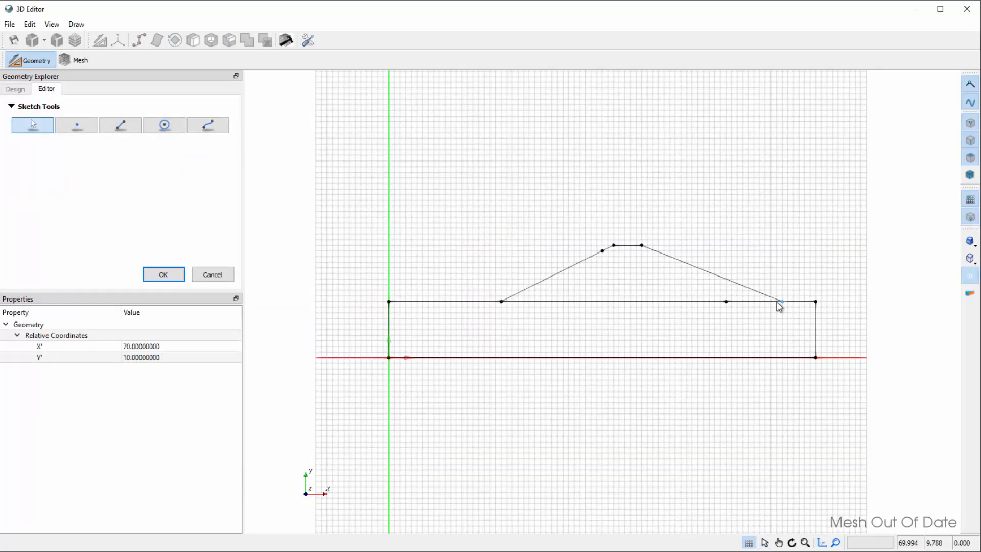
left_click(179, 278)
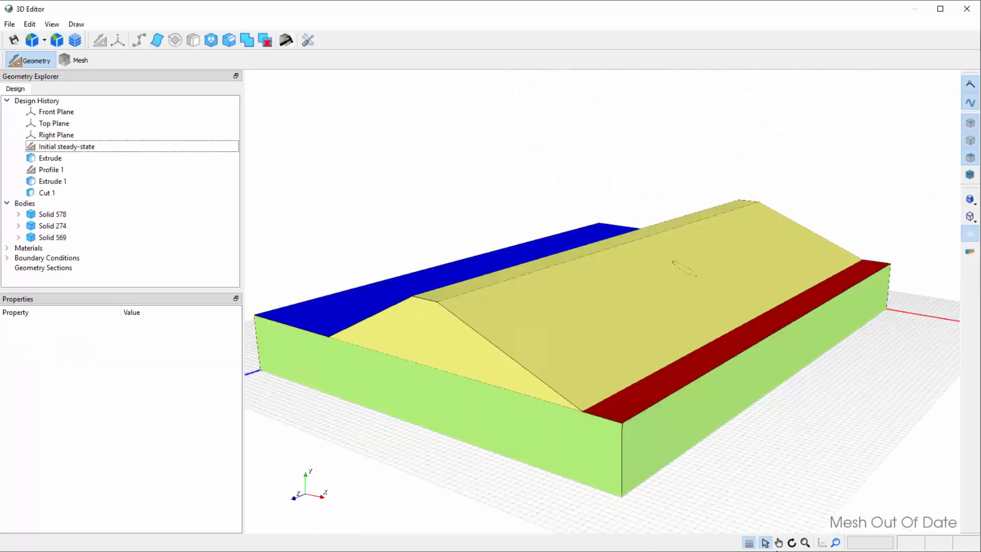
- Edit Profile 1 to move the circle's centre to about X -30.7, Y 16, and accept the sketch
left_click(791, 542)
mouse_move(598, 482)
left_mouse_down()
mouse_move(650, 493)
mouse_move(677, 435)
mouse_move(674, 455)
mouse_move(581, 468)
mouse_move(584, 482)
left_mouse_up()
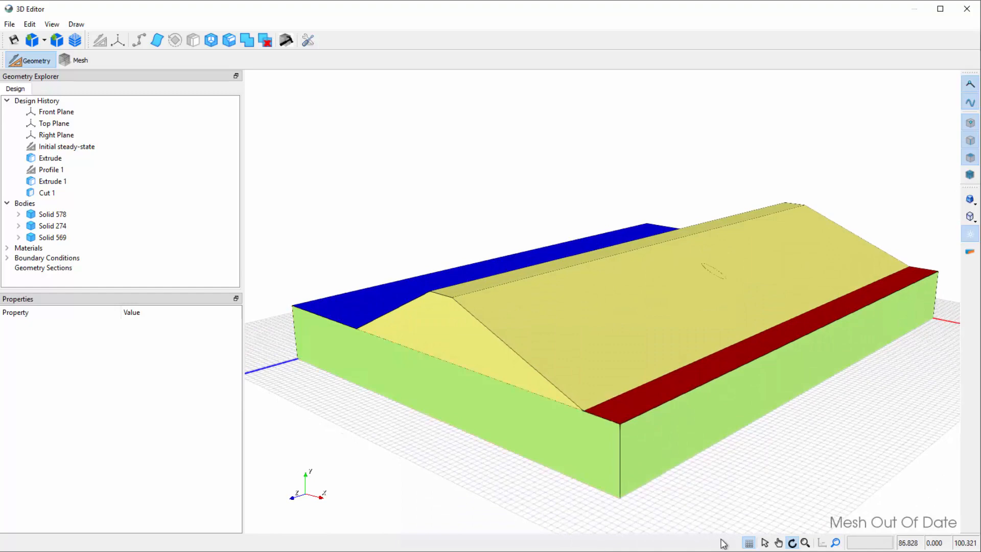
left_click(765, 543)
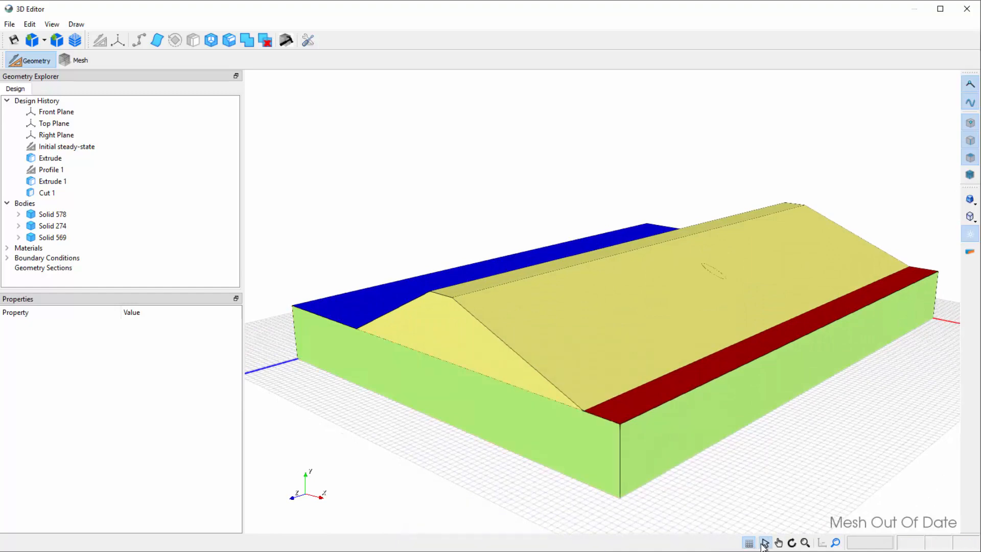
right_click(90, 170)
left_click(104, 176)
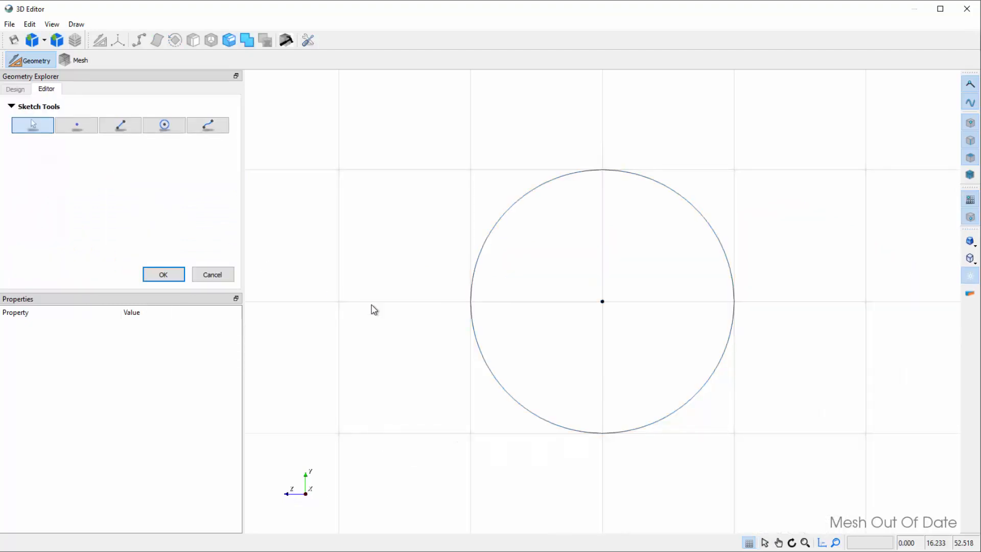
scroll(532, 333, "down", 5)
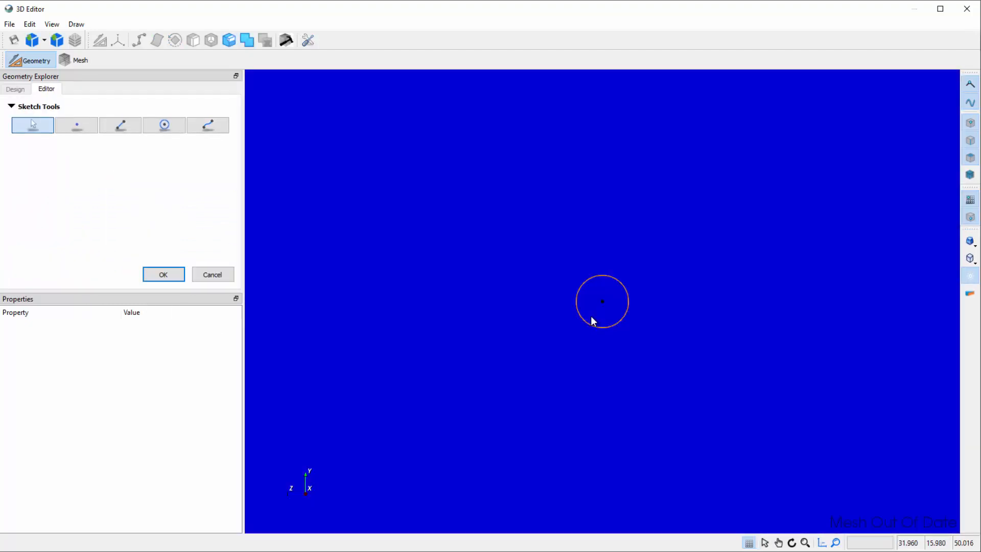
scroll(593, 314, "down", 3)
left_click_drag(603, 302, 879, 302)
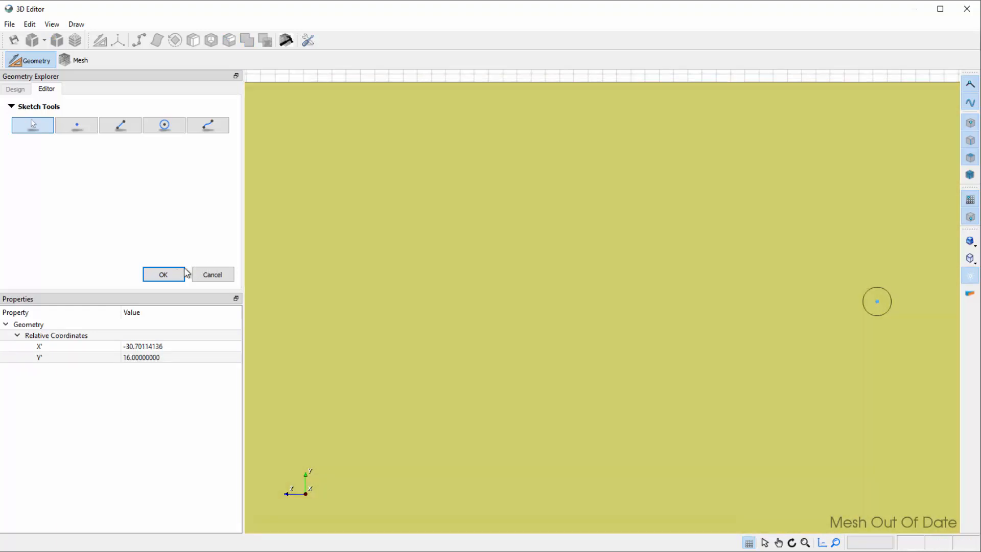
left_click(163, 274)
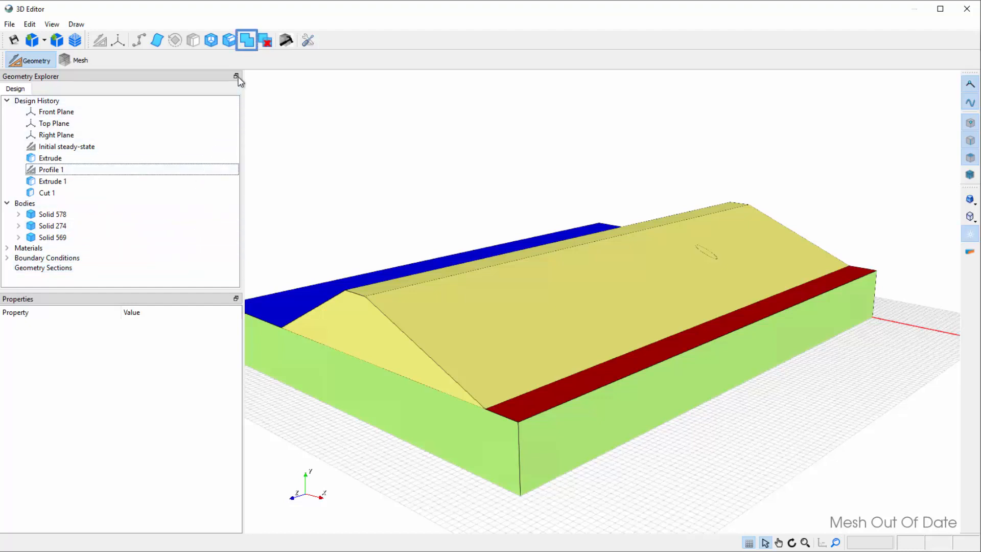
- Try merging the embankment and foundation bodies into one solid, and delete the resulting merge feature
left_click(247, 41)
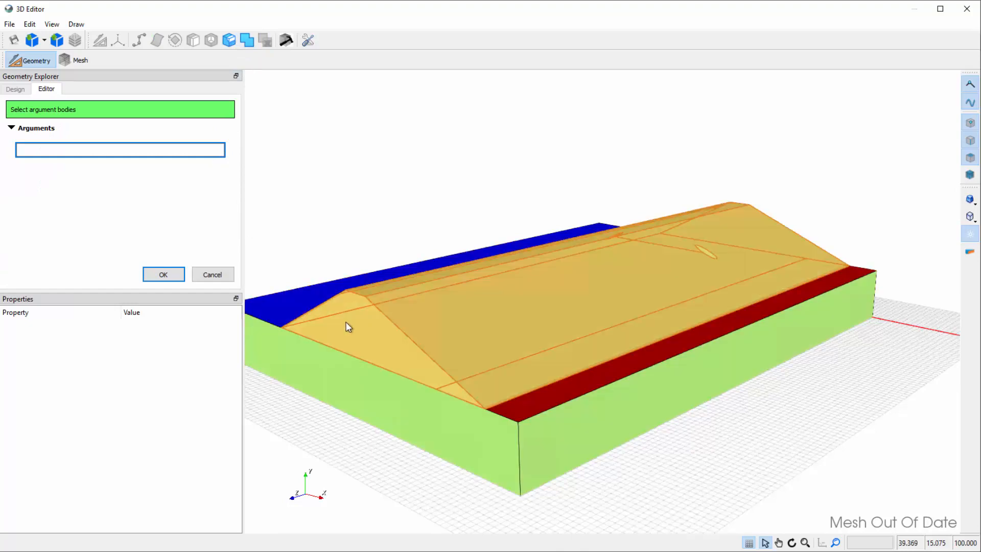
left_click(347, 331)
left_click(356, 377)
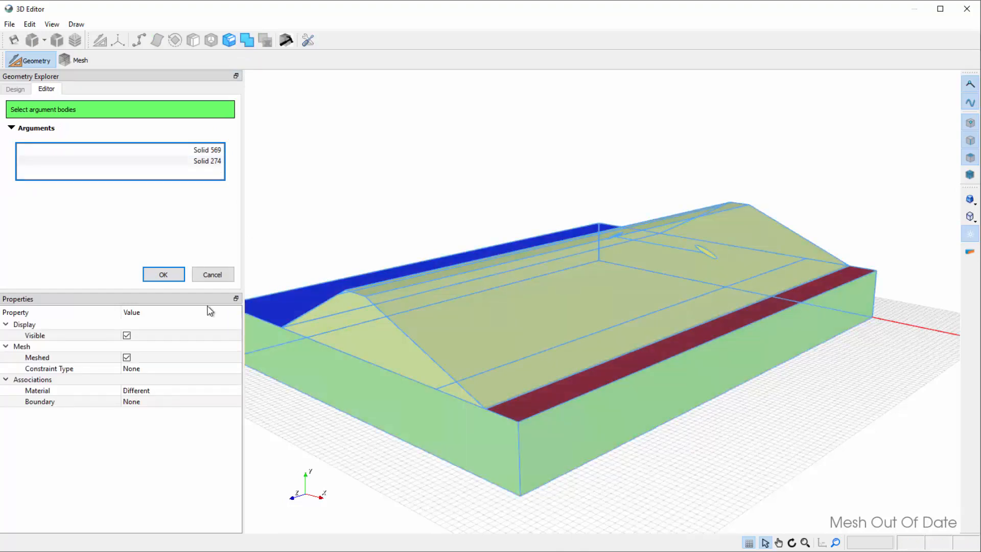
left_click(170, 277)
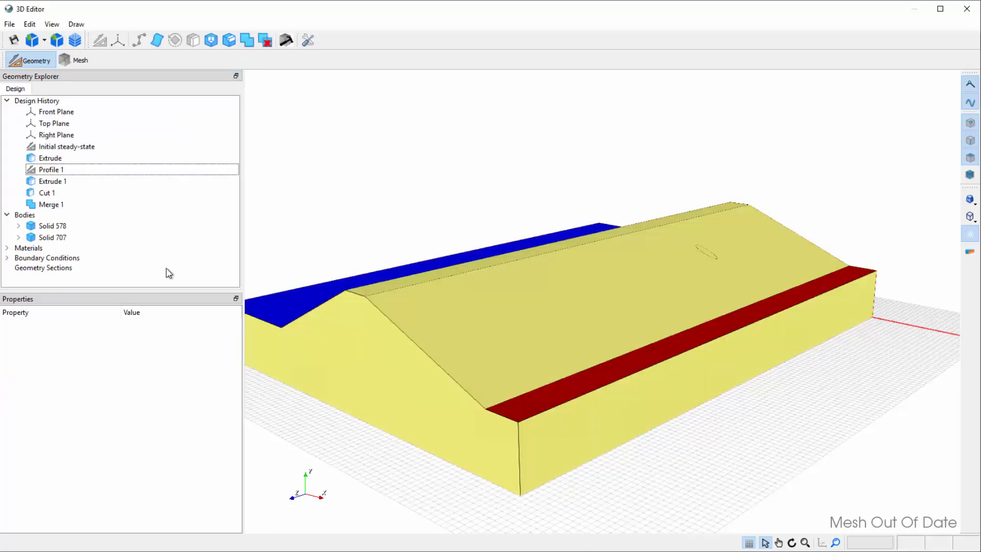
right_click(119, 206)
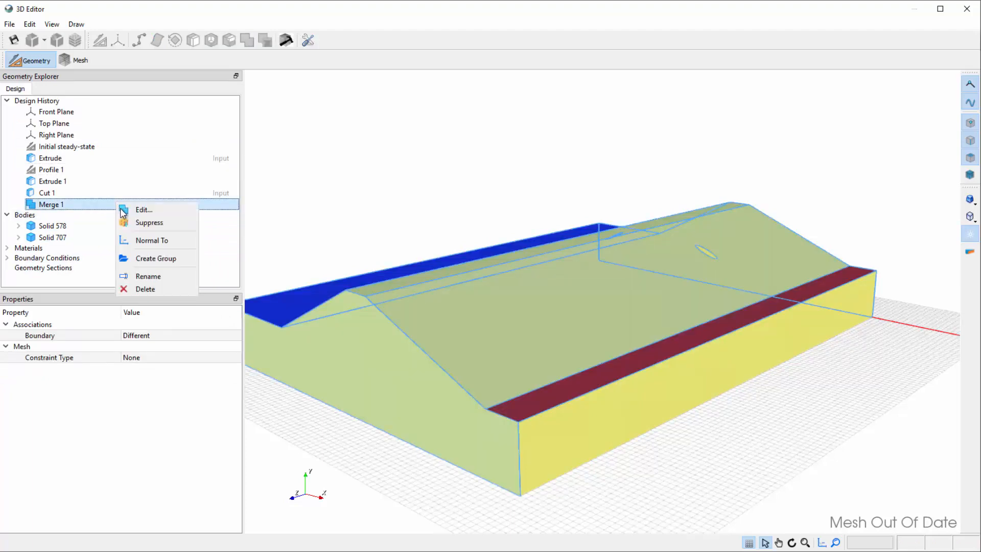
left_click(163, 287)
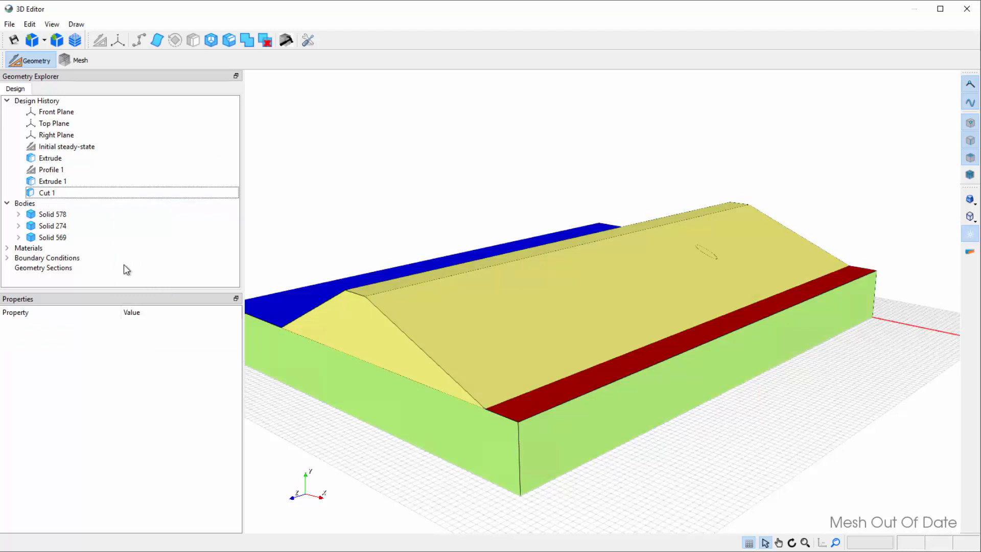
- Review the materials assigned to the foundation and embankment bodies, including the material choices available for the foundation
left_click(85, 227)
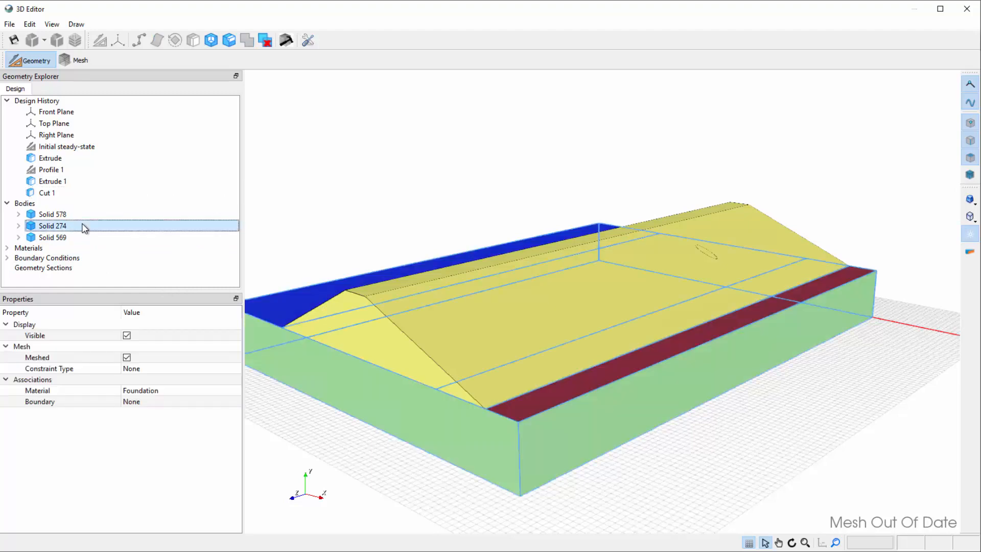
left_click(187, 391)
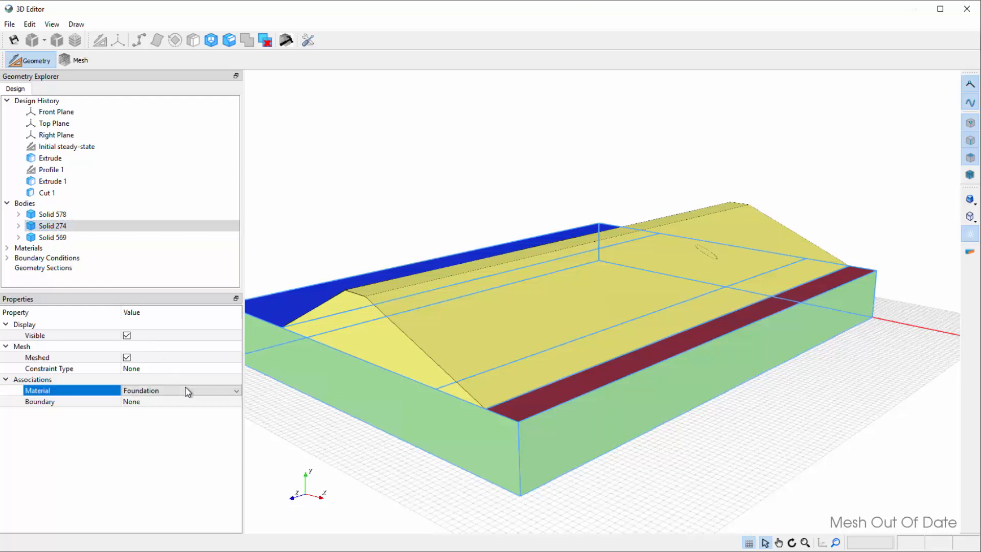
left_click(188, 391)
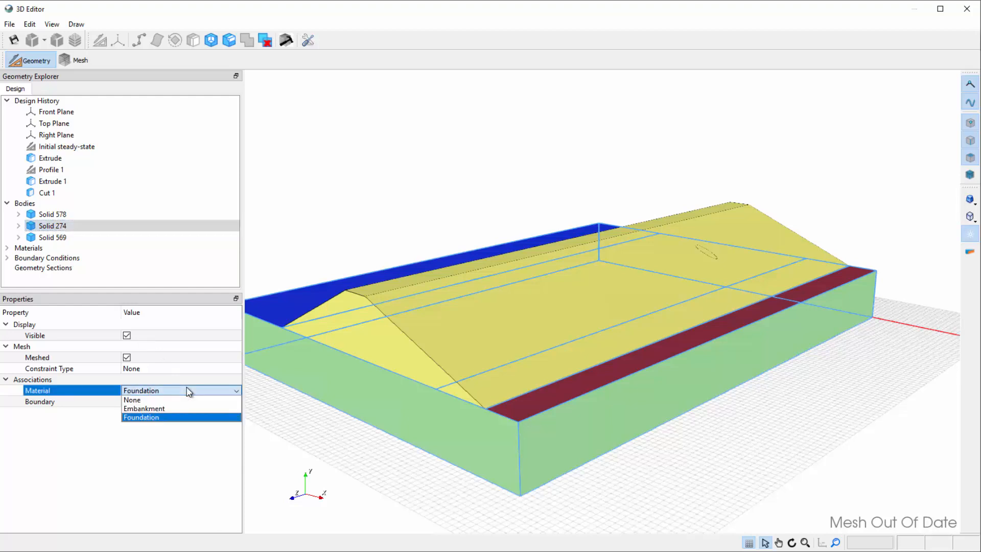
left_click(188, 391)
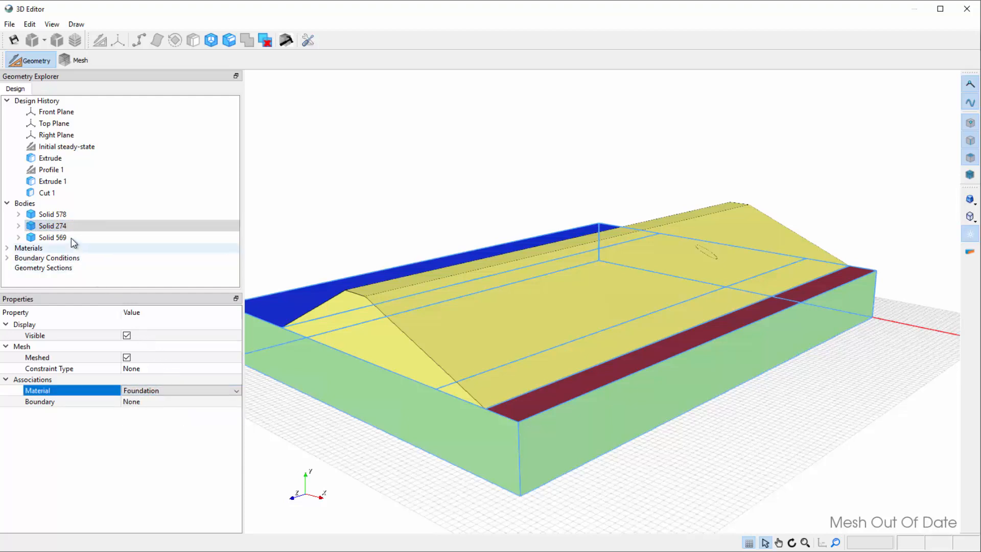
left_click(56, 238)
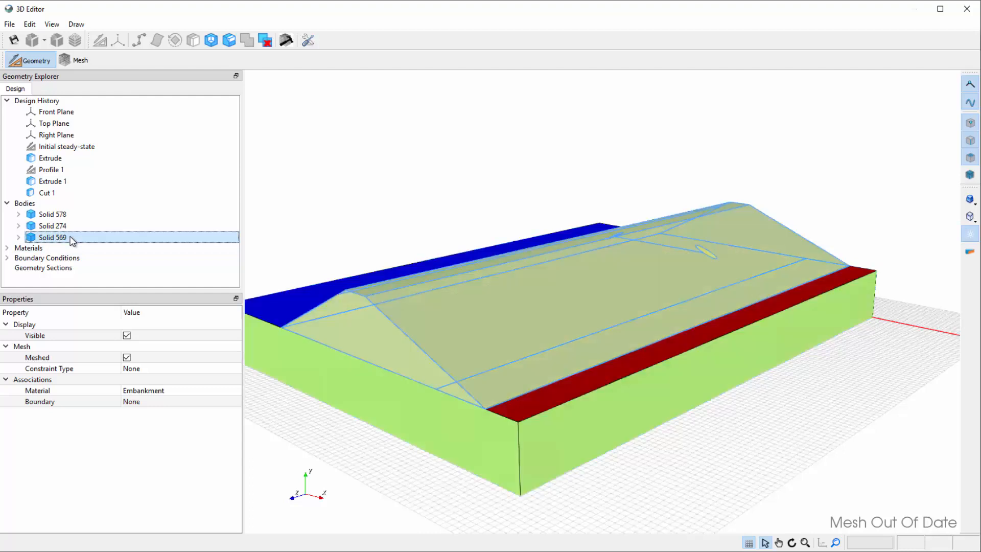
- Check the material choices available for the embankment body without changing its assignment
left_click(206, 389)
left_click(209, 391)
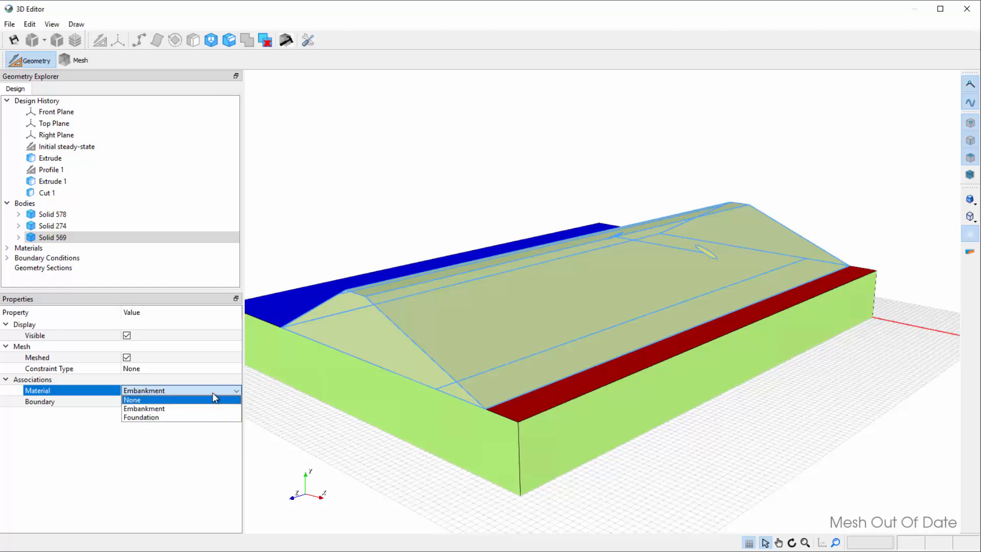
left_click(212, 391)
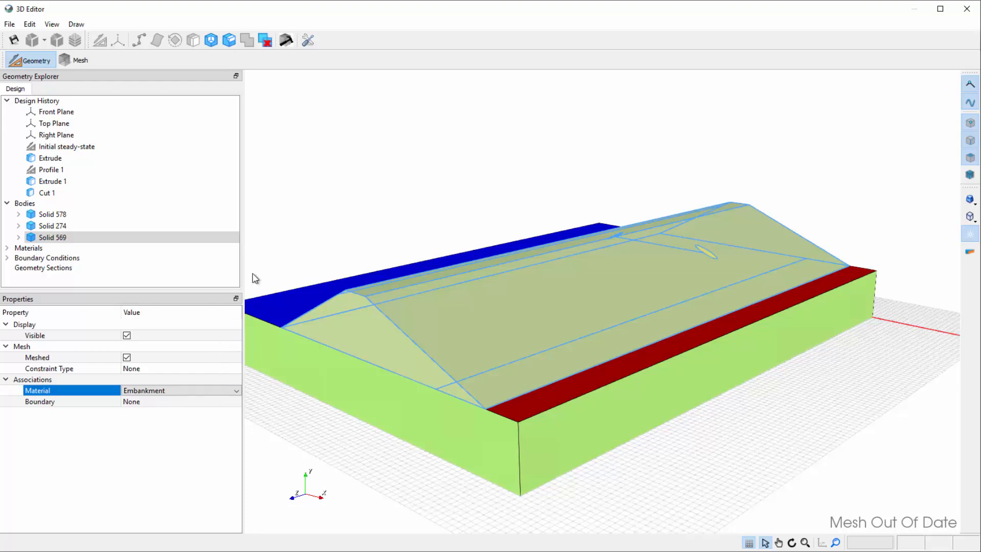
- Leave the 3D Editor and add a material named Drain with an orange-red colour to the project's material definitions
left_click(967, 8)
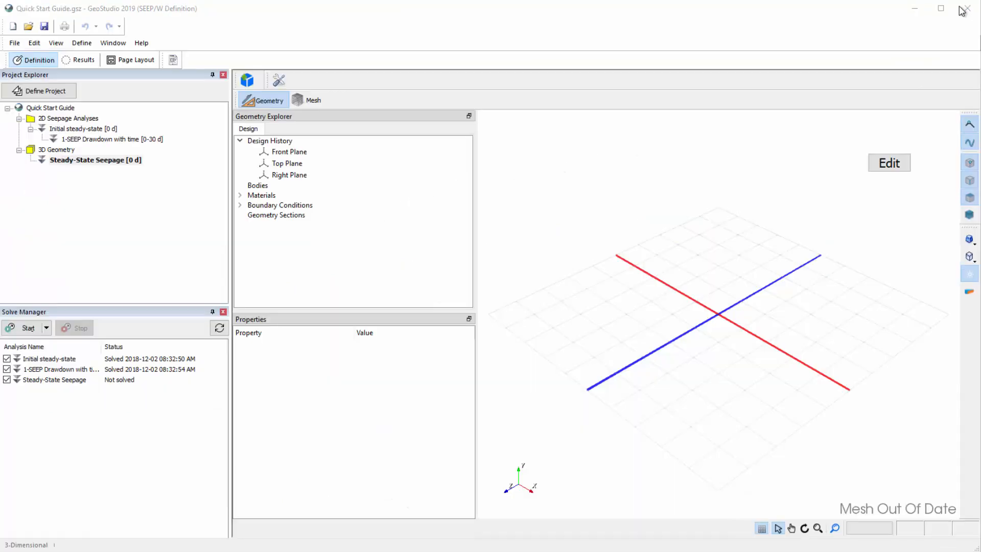
left_click(82, 43)
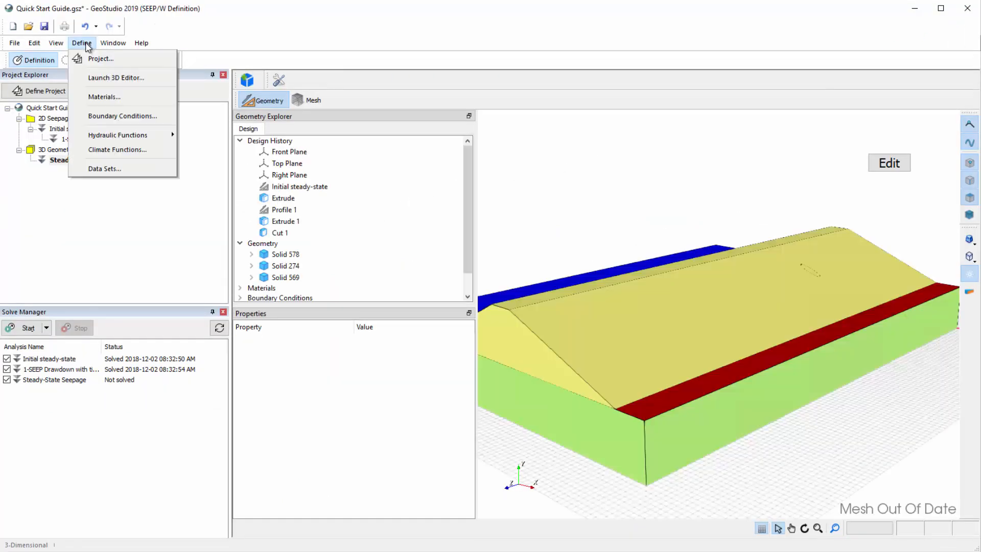
left_click(108, 98)
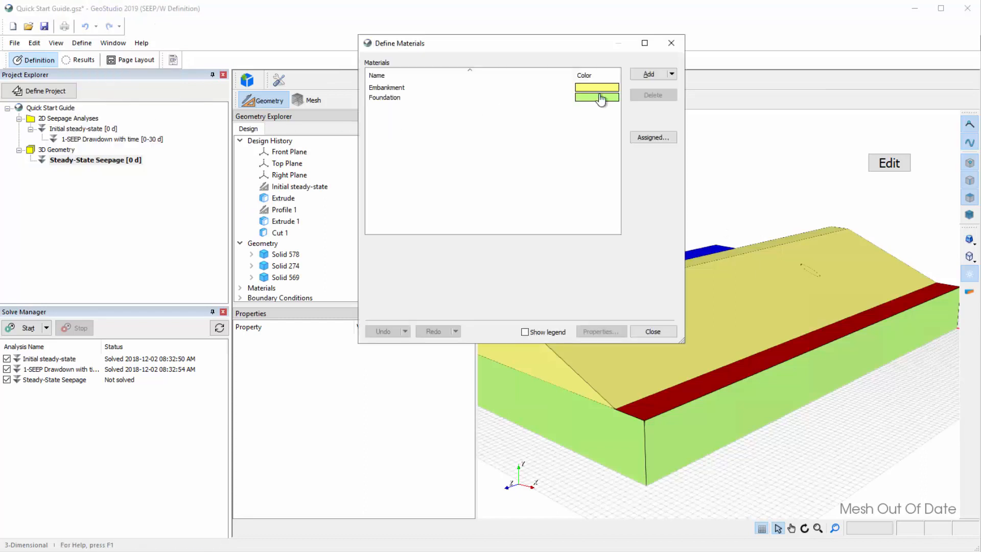
left_click(648, 74)
left_click_drag(466, 229, 354, 220)
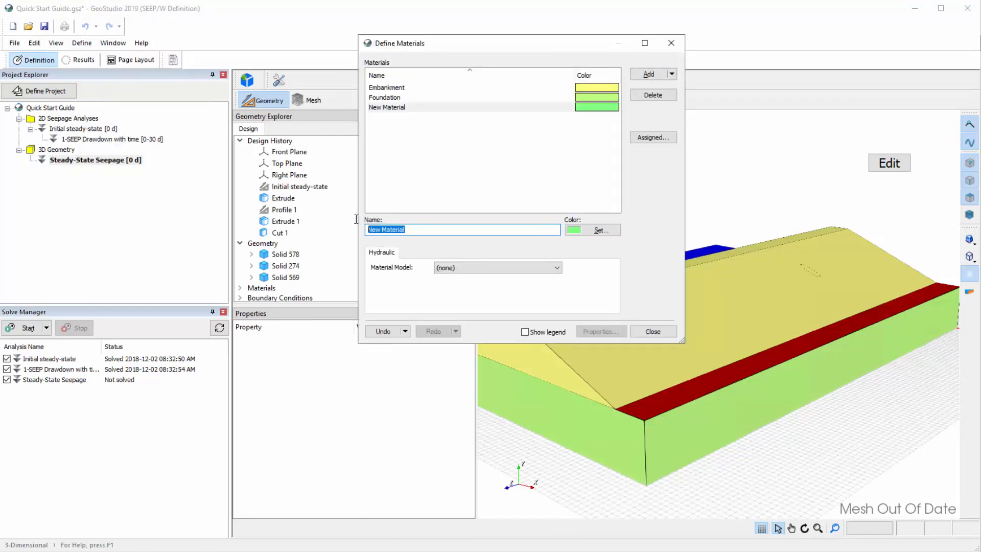
type("Drain")
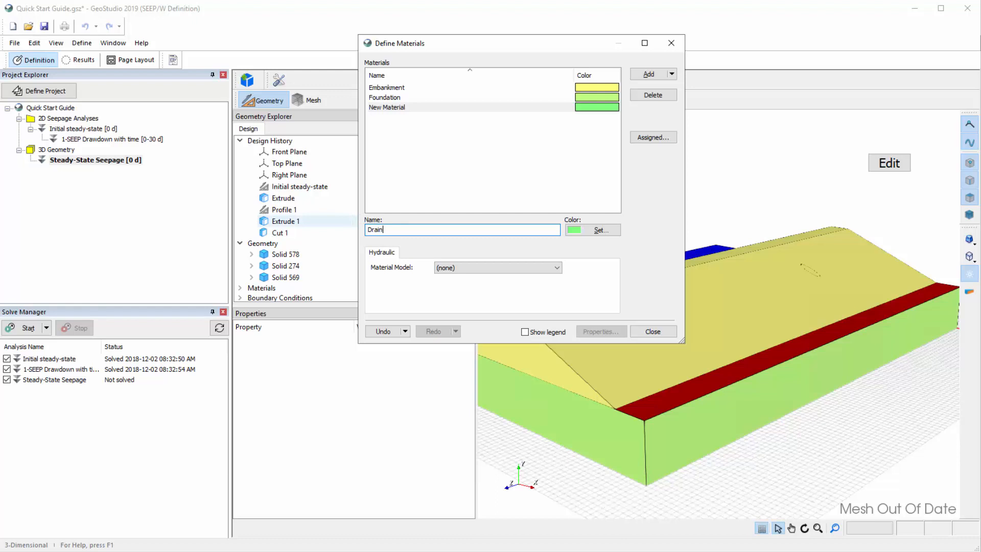
left_click(573, 230)
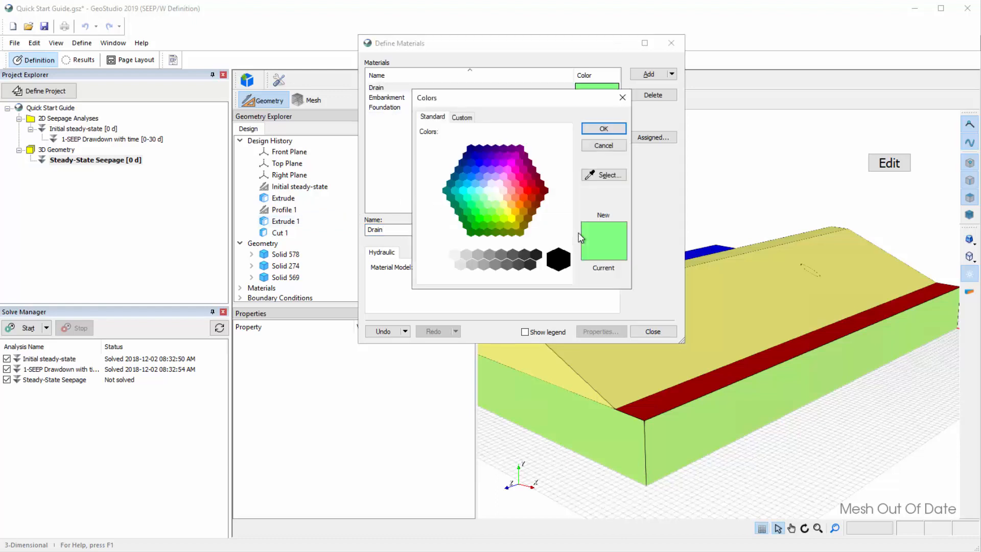
left_click(528, 200)
left_click(603, 128)
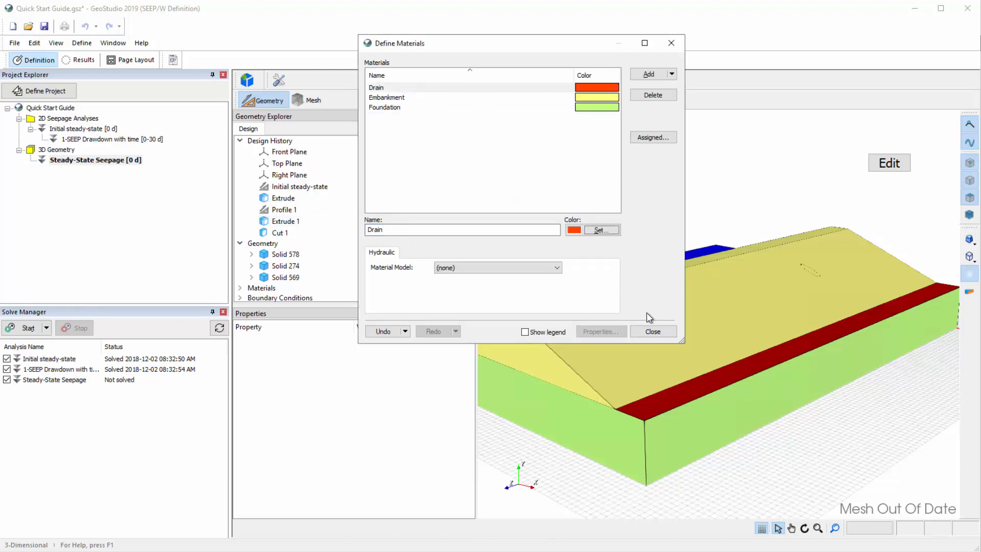
left_click(653, 331)
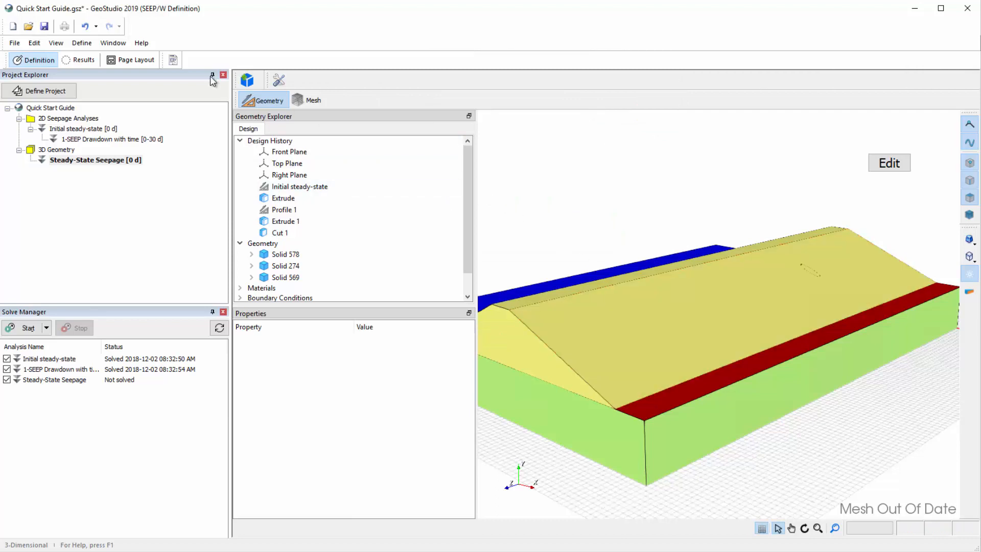
- Reopen the 3D Editor and assign the Drain material to the cylindrical body, Solid 578
left_click(81, 43)
left_click(98, 75)
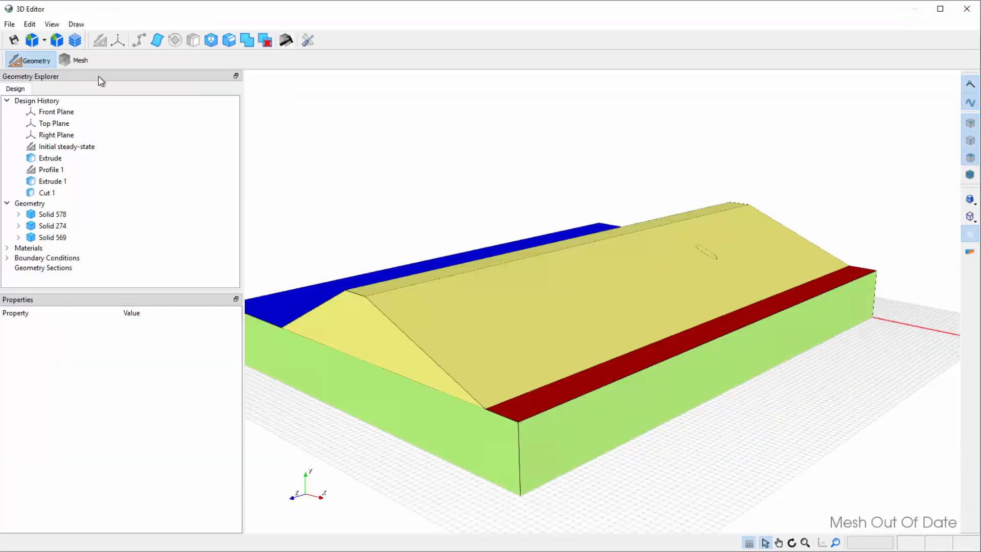
left_click(65, 214)
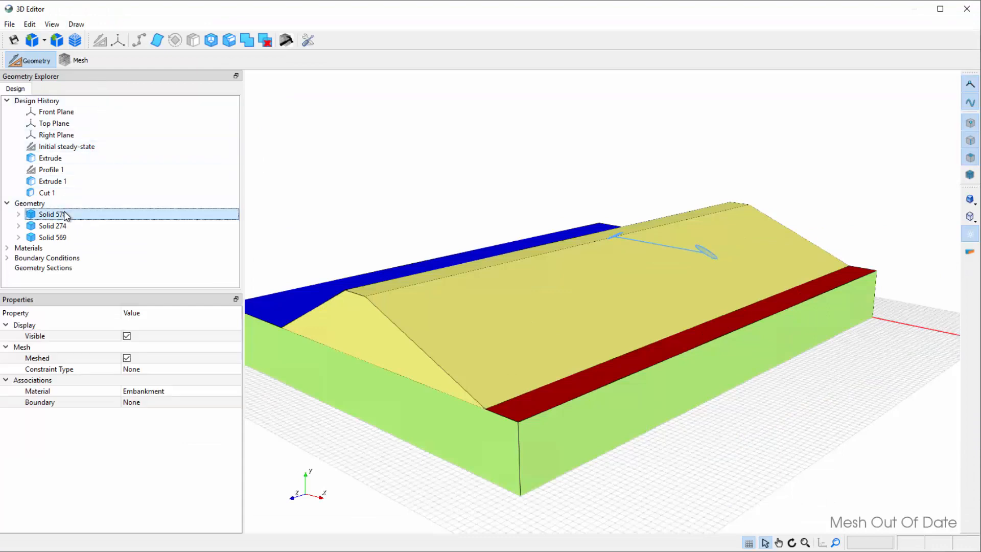
left_click(219, 394)
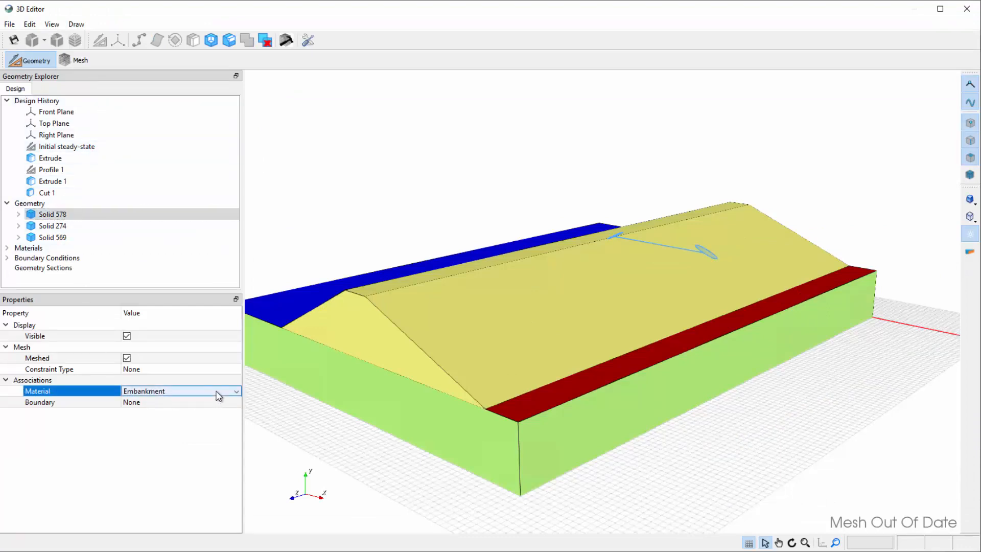
left_click(223, 395)
left_click(186, 423)
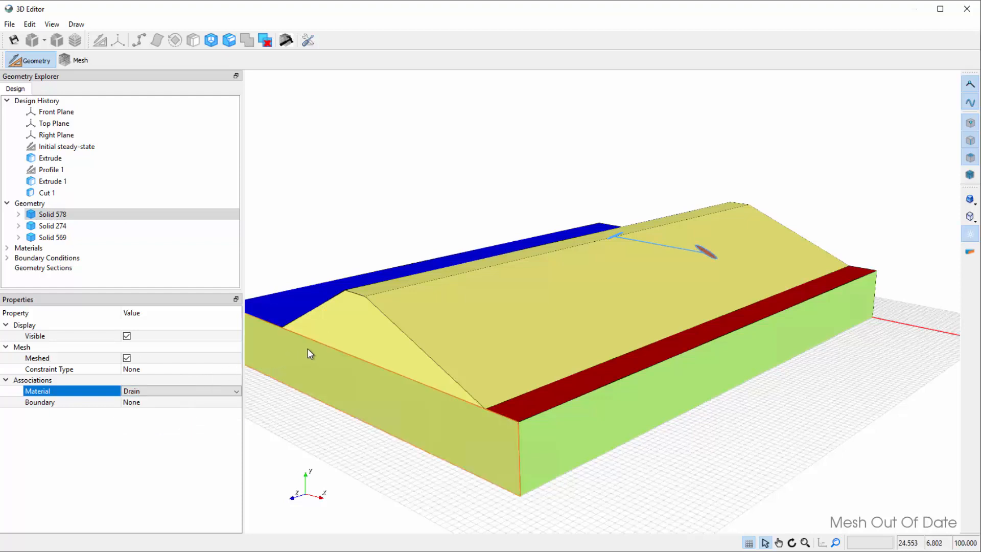
- Review the boundary conditions assigned to the blue upstream and dark red downstream ground surfaces of the foundation
left_click(289, 309)
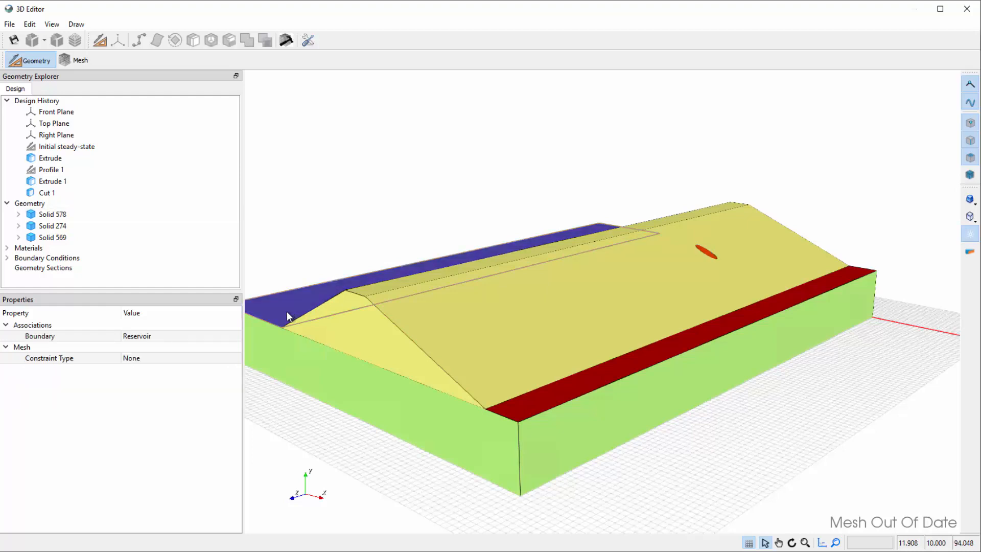
left_click(229, 336)
left_click(228, 337)
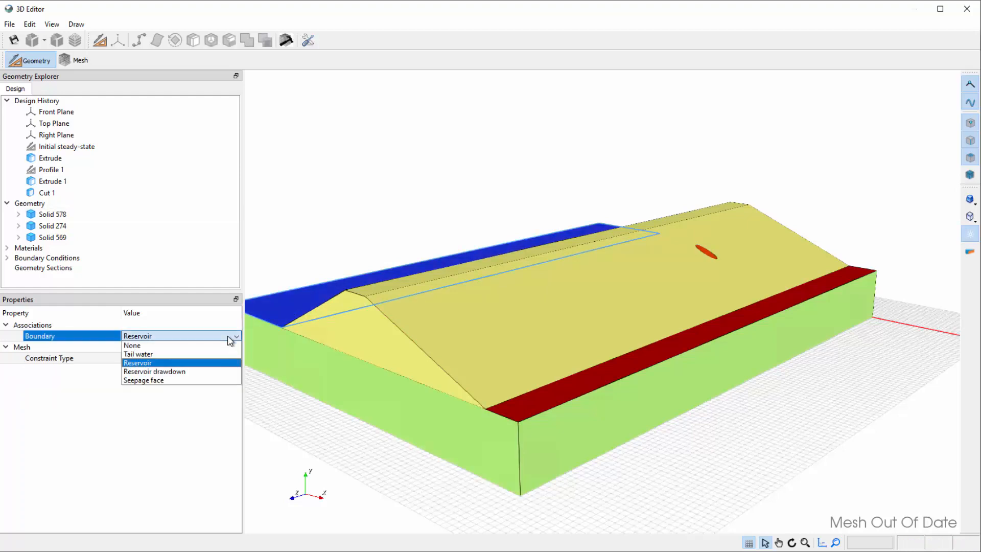
left_click(229, 338)
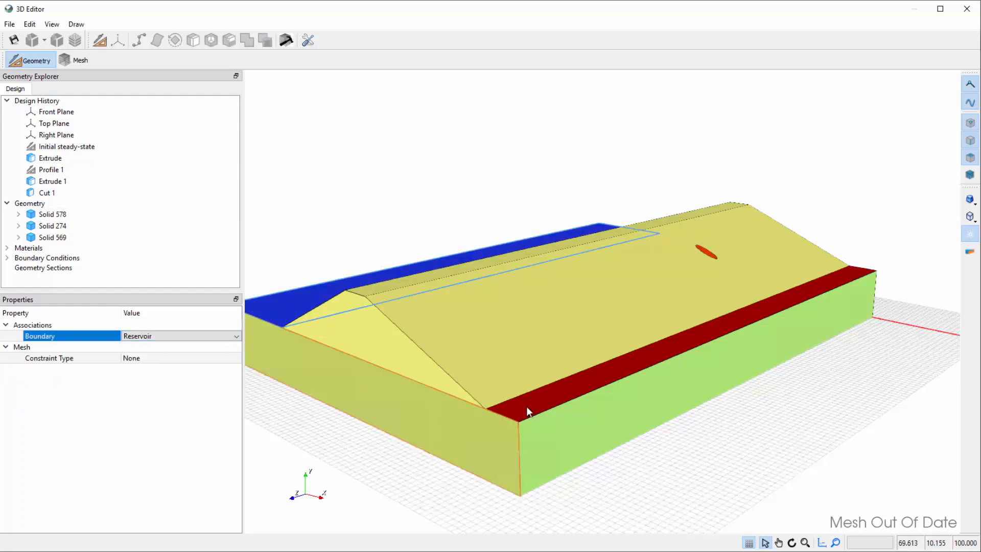
left_click(516, 406)
left_click(212, 338)
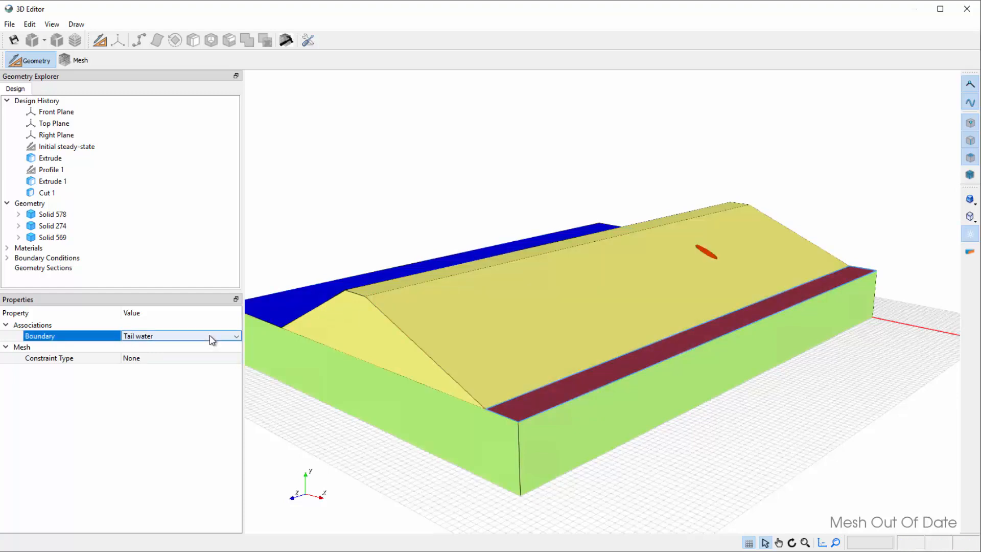
left_click(212, 339)
left_click(212, 338)
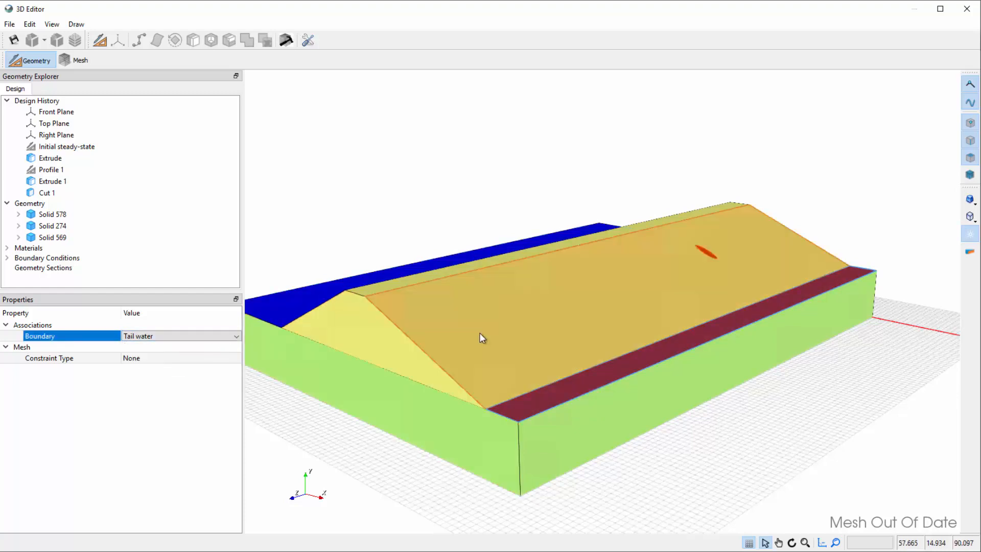
- Assign the Seepage face boundary condition to the embankment's downstream slope and to the drain's exposed end face
left_click(479, 332)
left_click(214, 339)
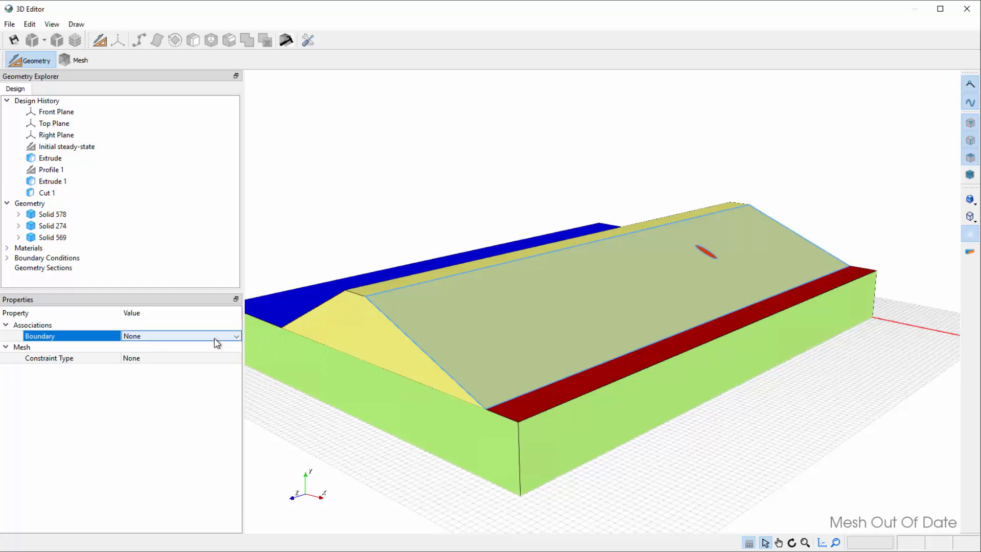
left_click(214, 338)
left_click(196, 380)
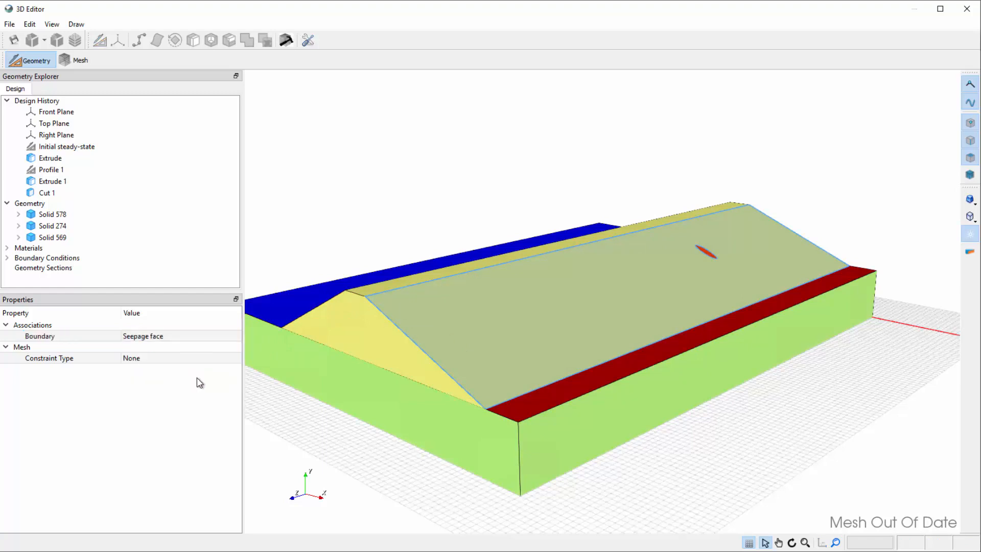
left_click(707, 254)
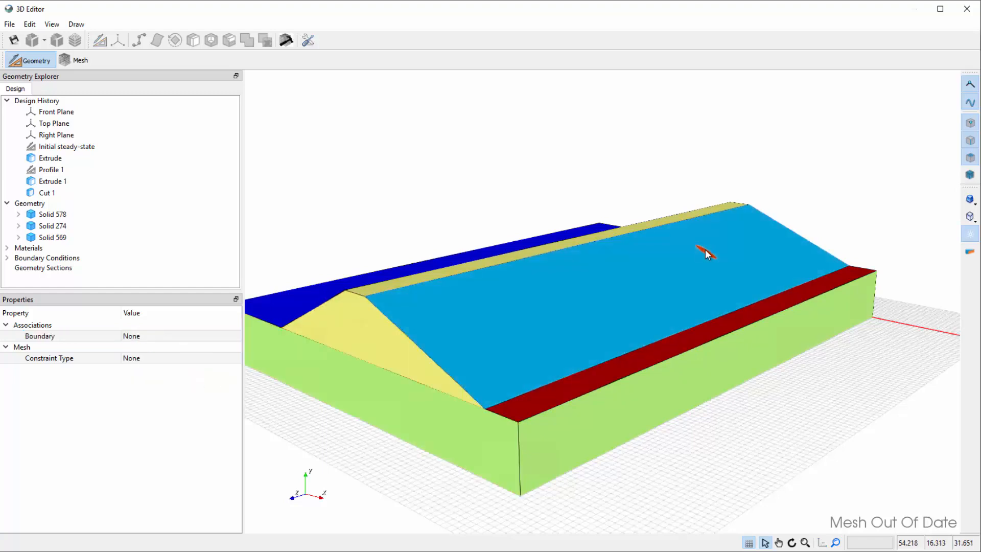
left_click(207, 337)
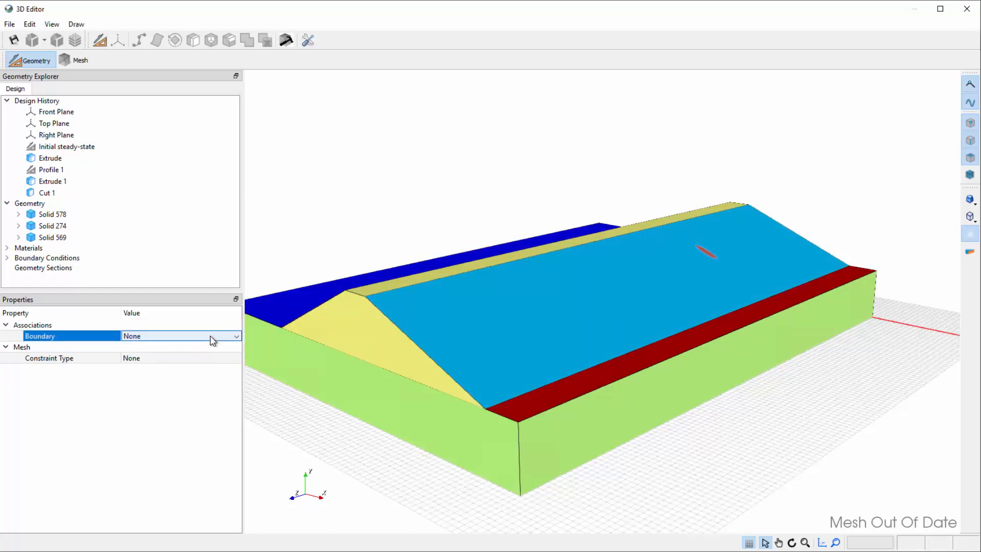
left_click(211, 339)
left_click(179, 380)
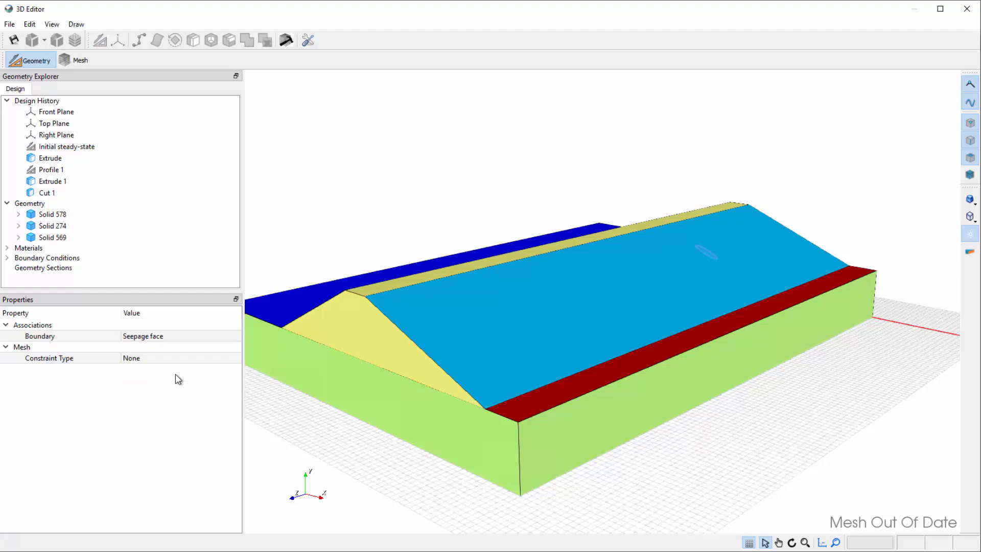
- Generate a tetrahedral mesh with a custom edge length of 4 instead of the default
left_click(286, 41)
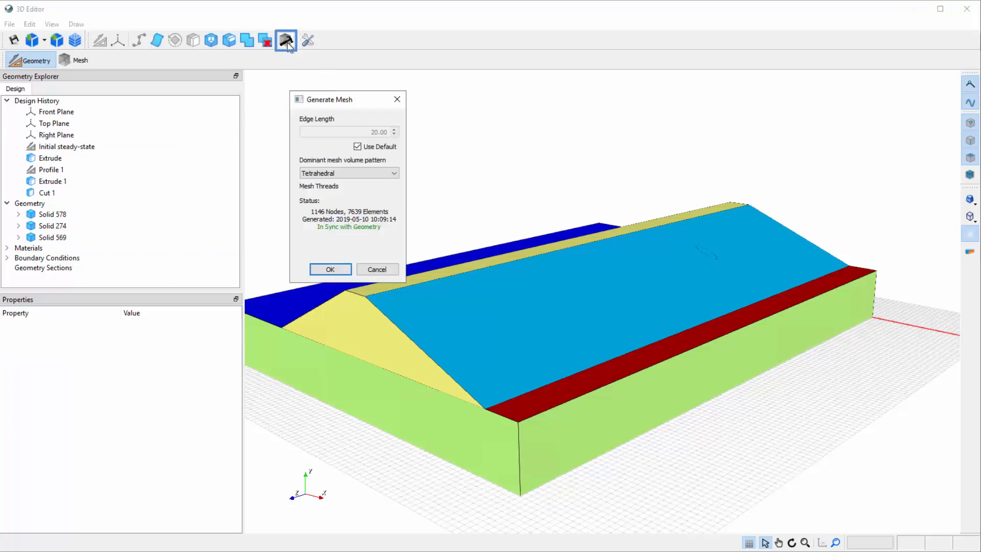
left_click(358, 147)
left_click(367, 133)
double_click(381, 131)
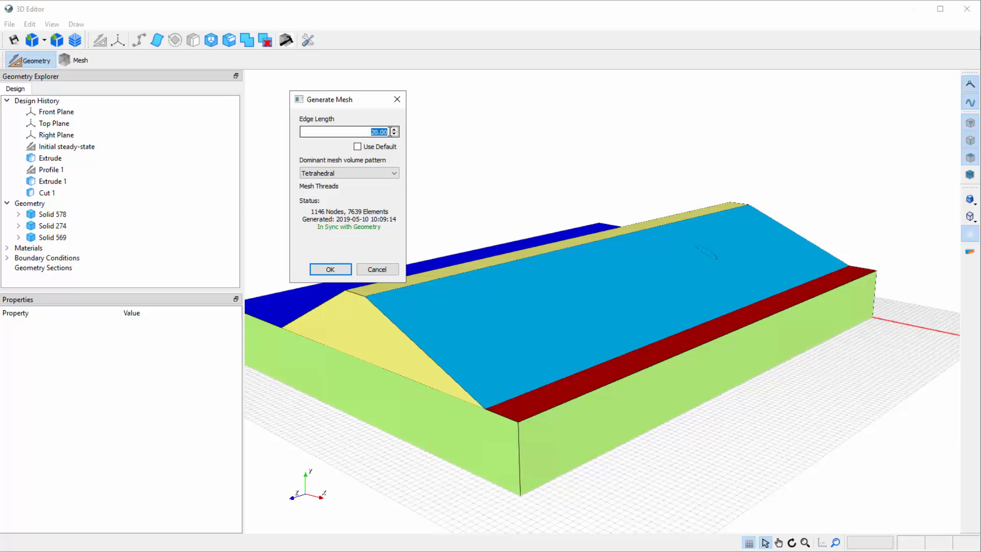
type("4")
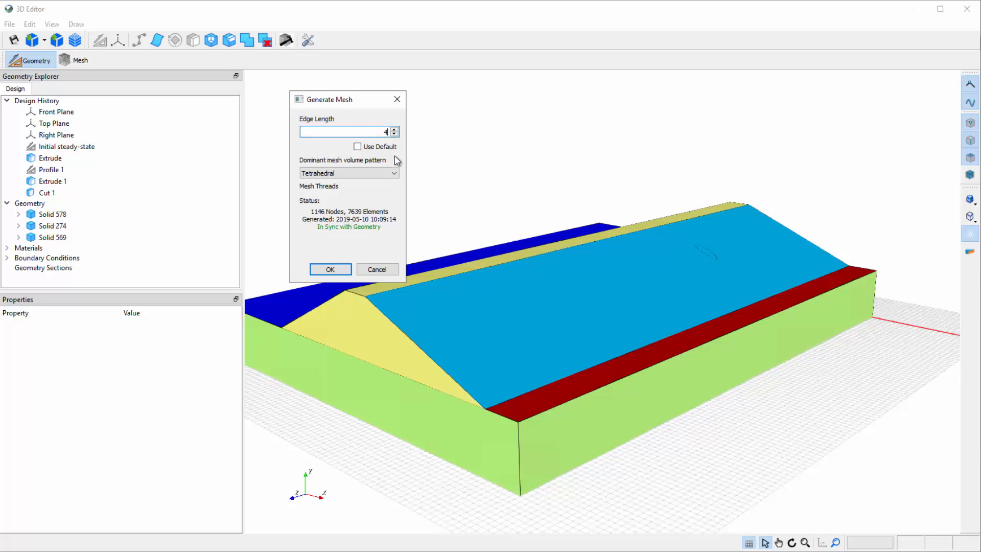
left_click(392, 176)
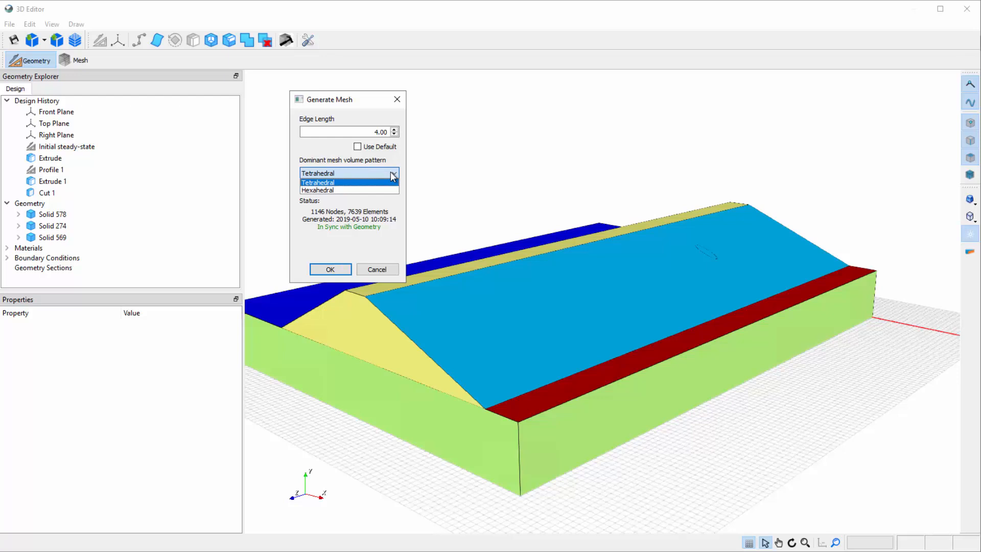
left_click(393, 177)
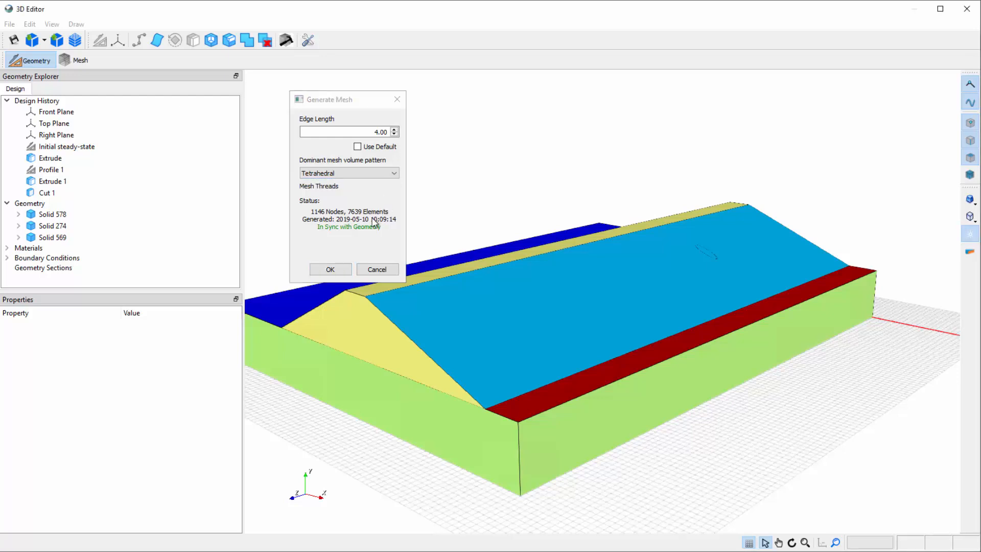
left_click(331, 269)
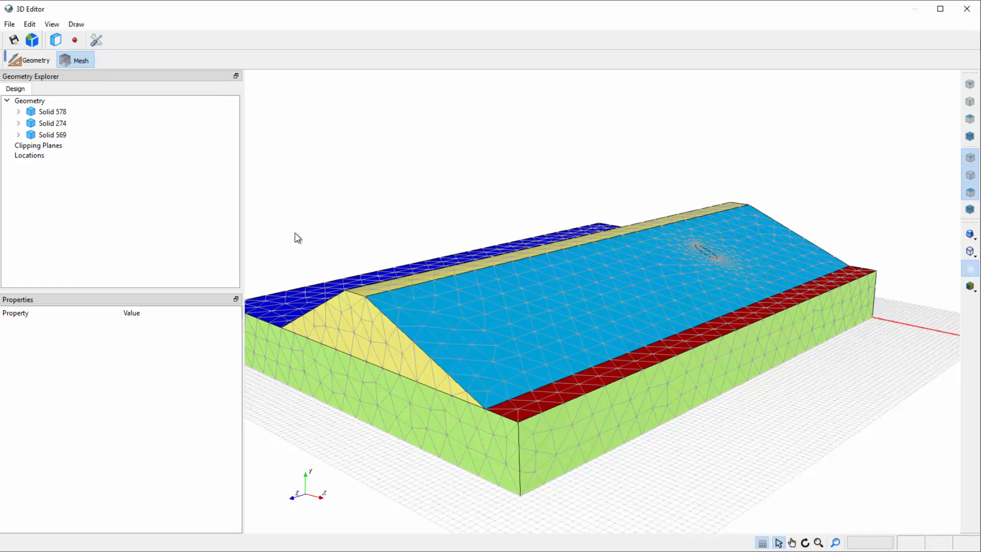
- Return to the geometry view, close the 3D Editor, and solve only the Steady-State Seepage analysis
left_click(33, 62)
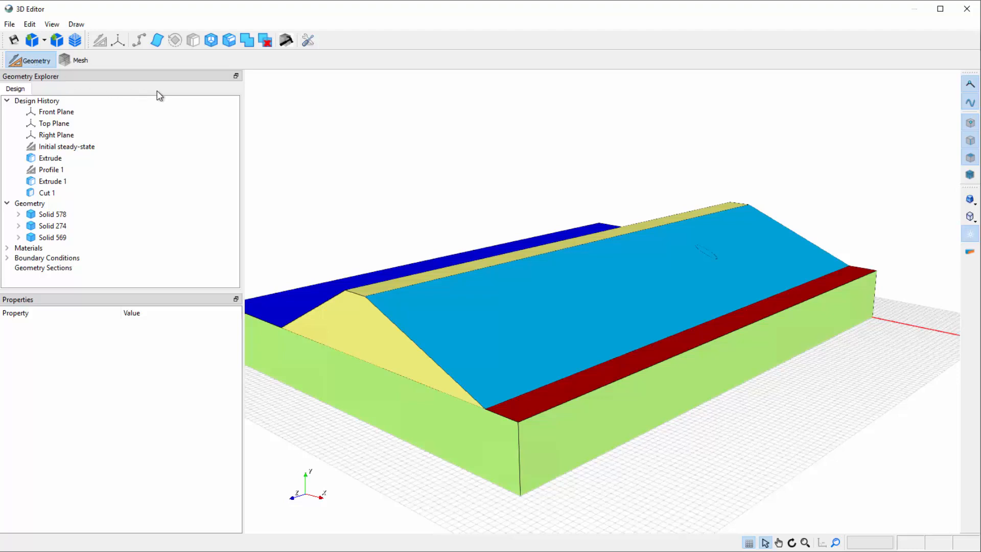
left_click(967, 9)
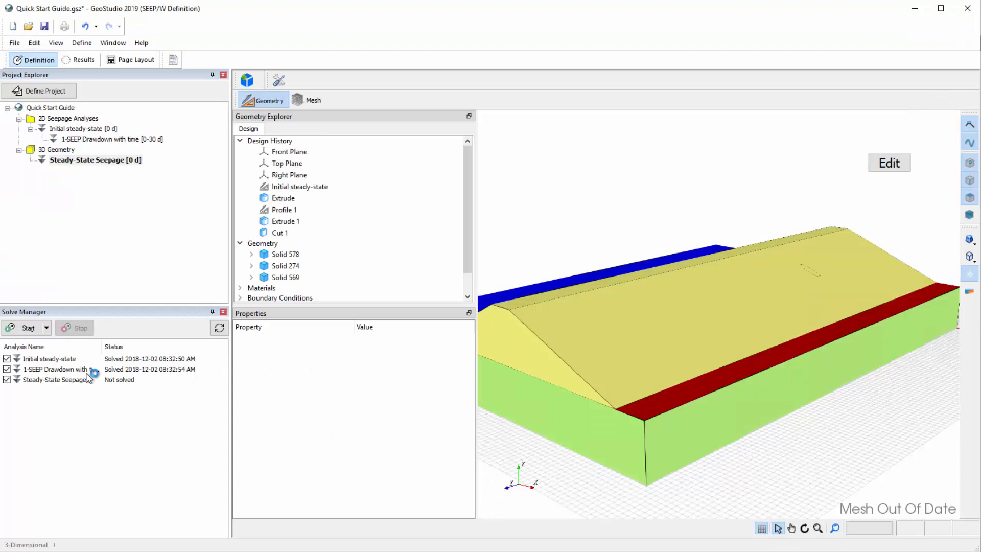
left_click(7, 369)
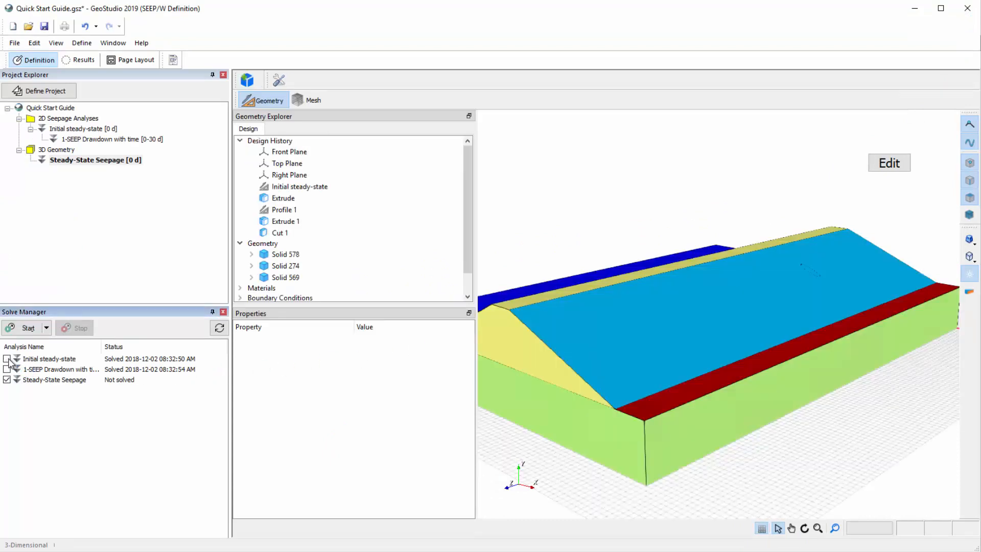
left_click(27, 328)
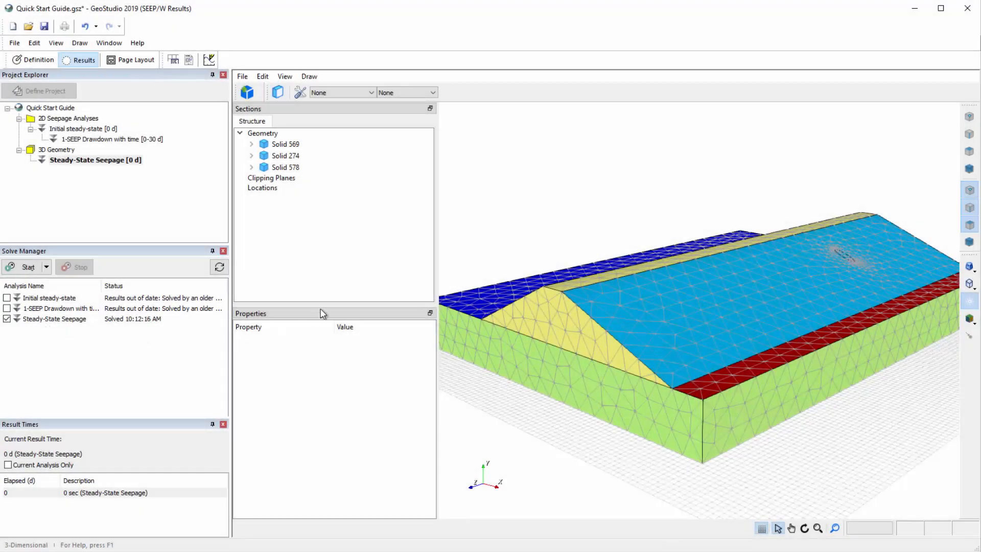
- Display Water Total Head contours with Water Flux vectors on the 3D model and inspect them from the dam's end face
left_click(366, 93)
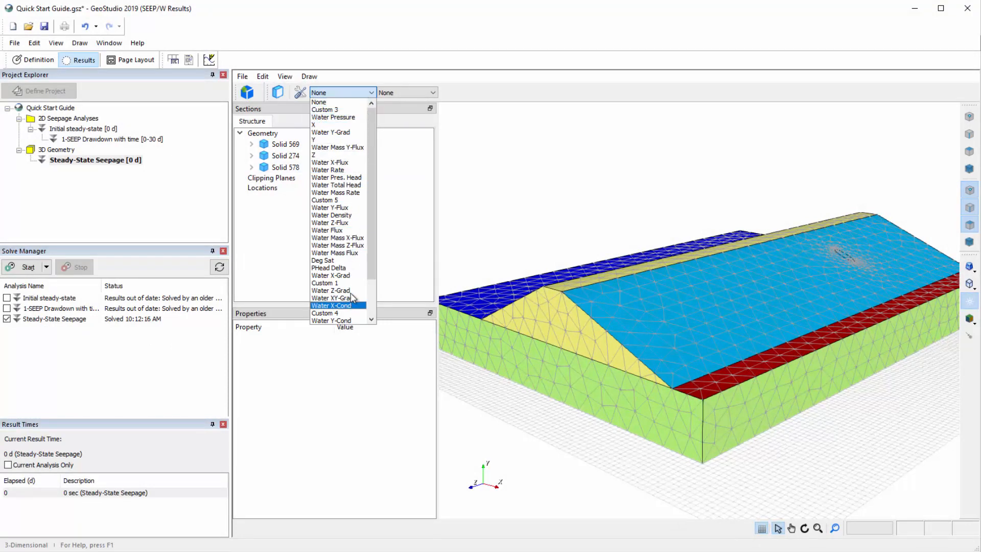
left_click(351, 186)
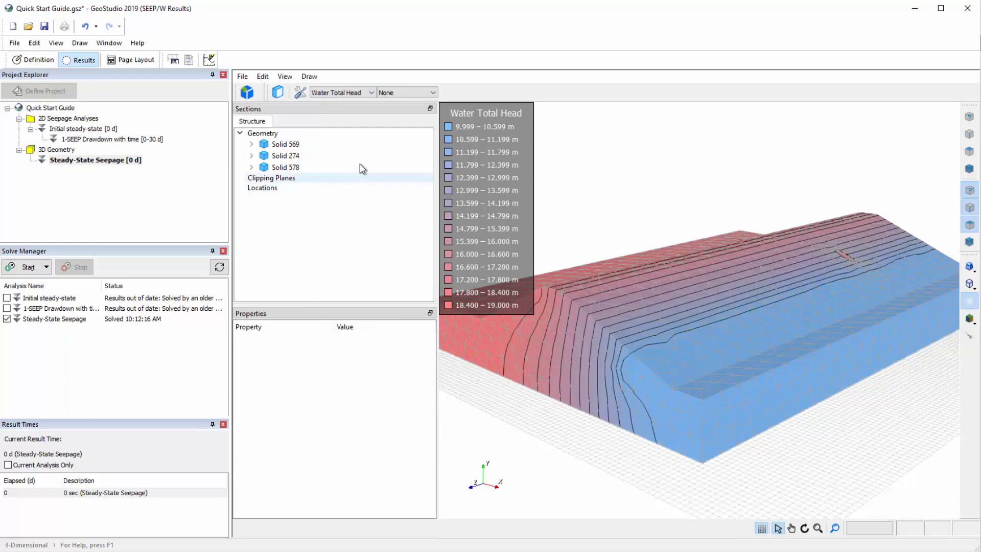
left_click(407, 97)
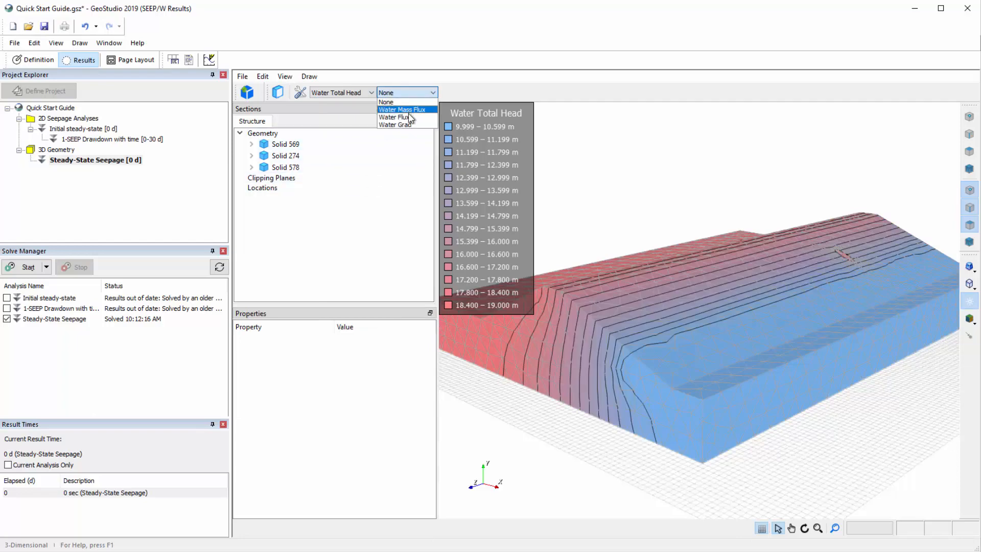
left_click(412, 119)
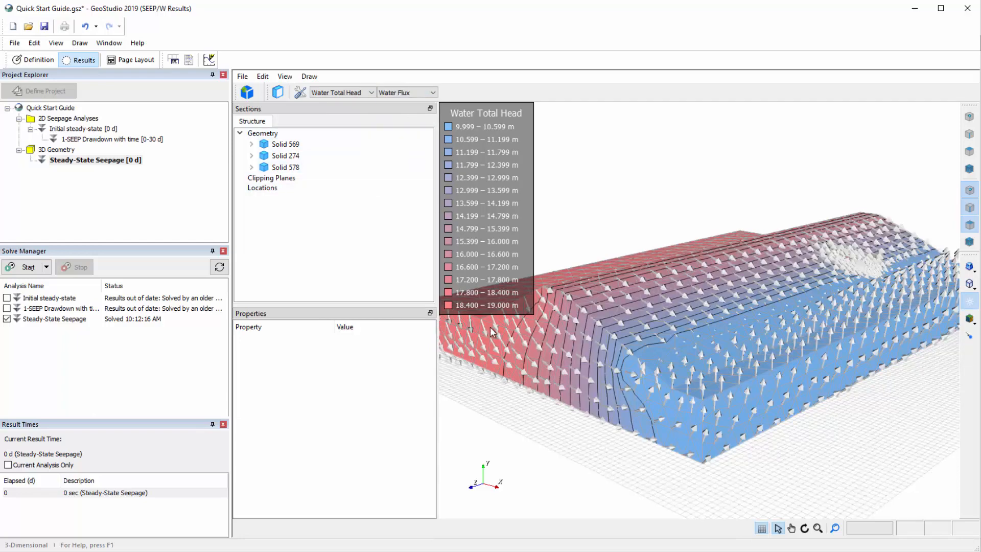
left_click(803, 528)
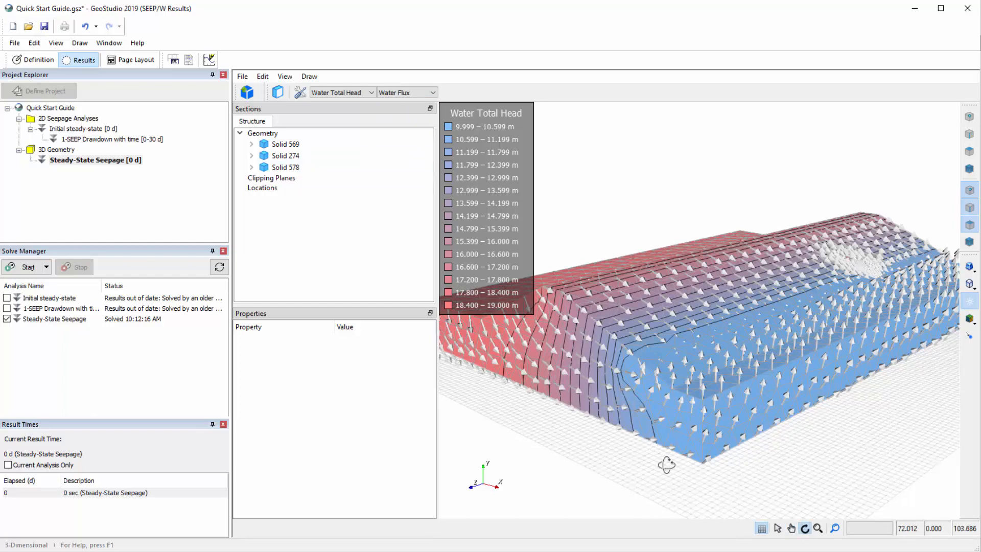
left_click_drag(666, 464, 716, 460)
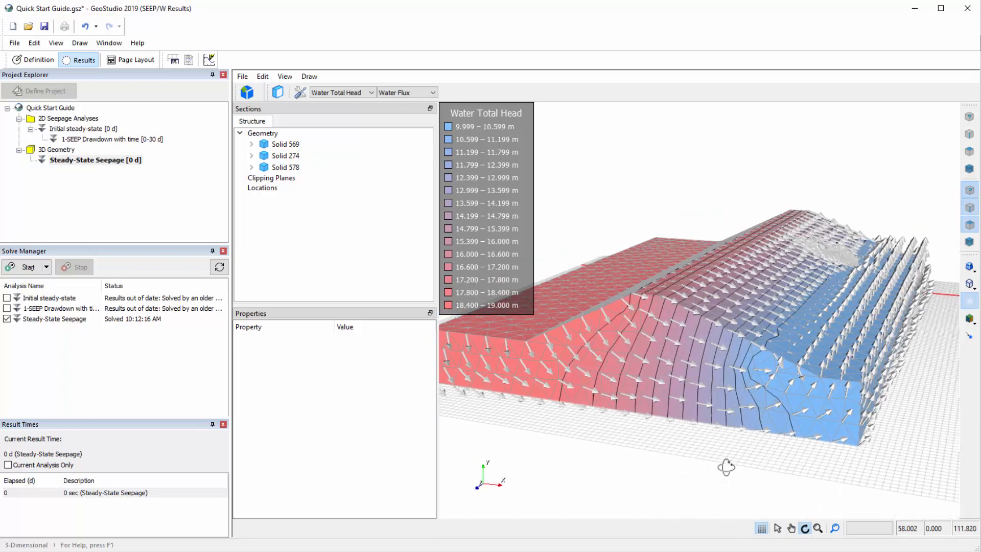
left_click(777, 528)
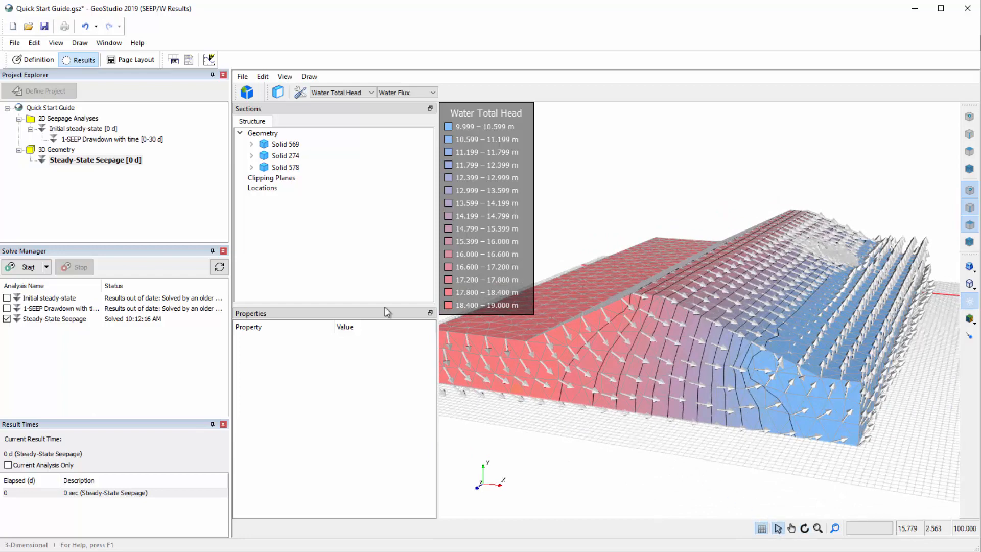
- Check which locations are available for graphing Water Total Head against distance, and close the graph window
left_click(209, 60)
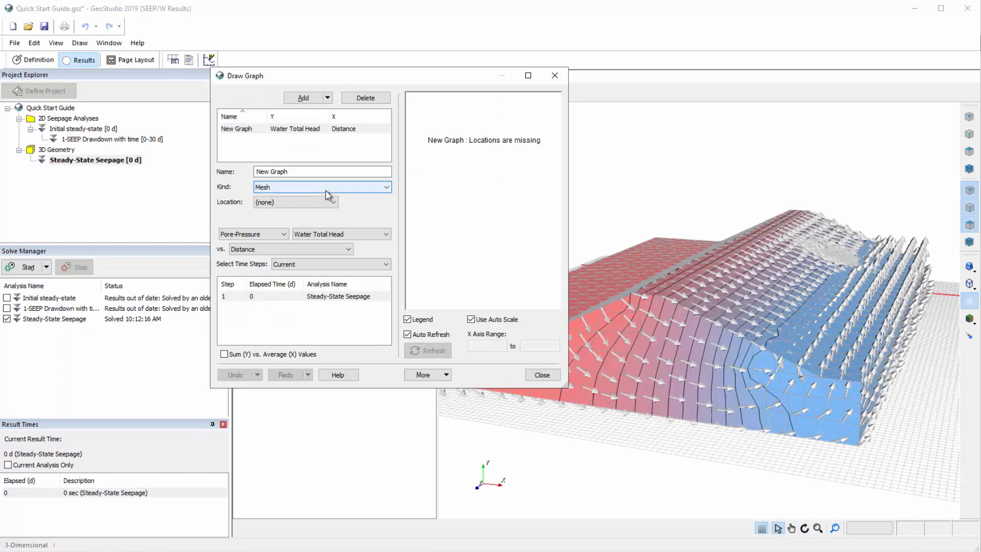
left_click(334, 203)
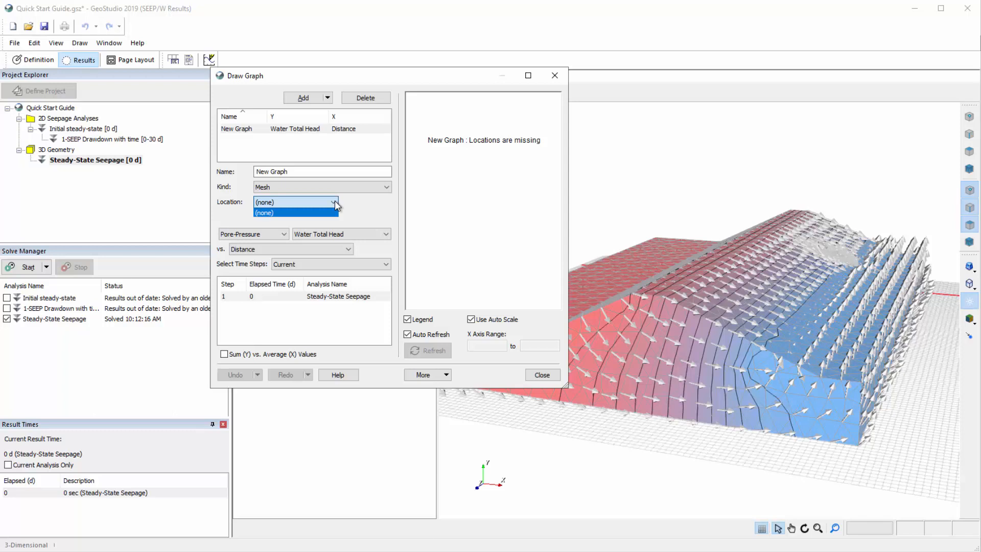
left_click(335, 201)
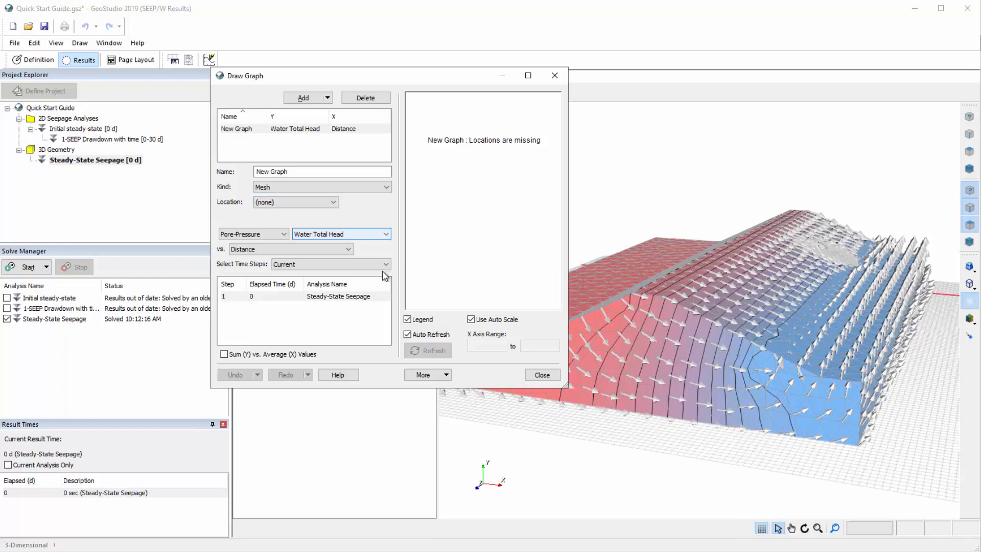
left_click(541, 376)
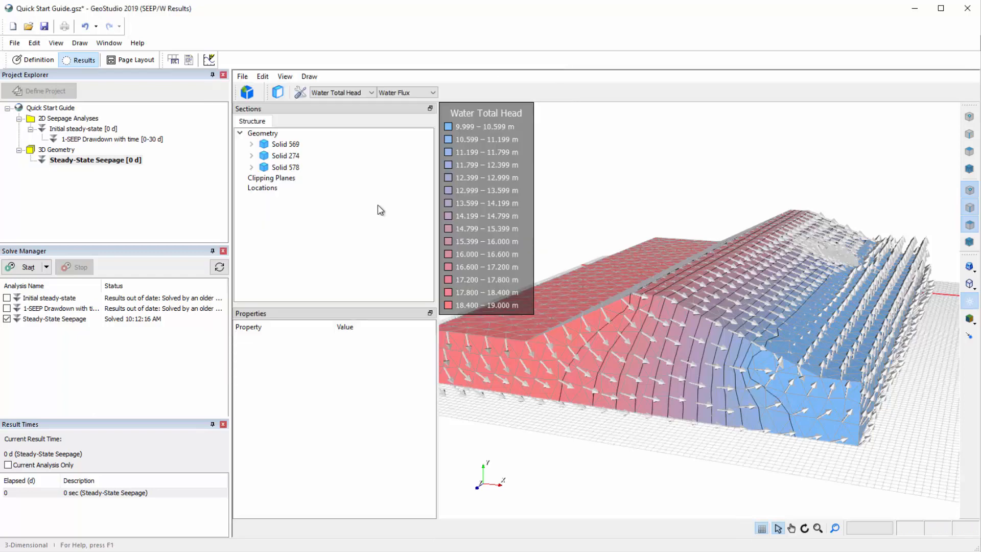
- In the 3D Editor's mesh view, create Location 1 as an Edge location on the near sloping edge of the embankment's downstream face
left_click(40, 61)
left_click(87, 44)
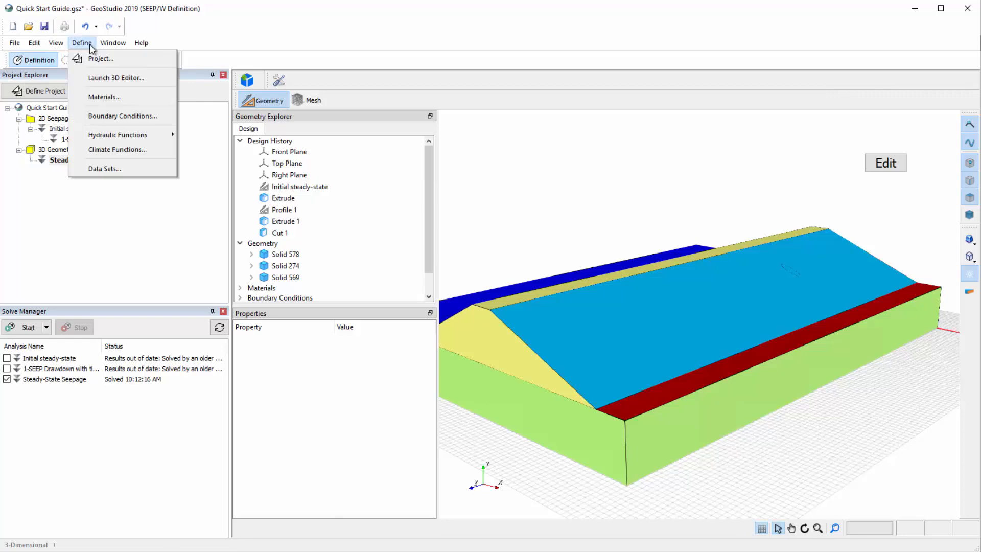
left_click(111, 77)
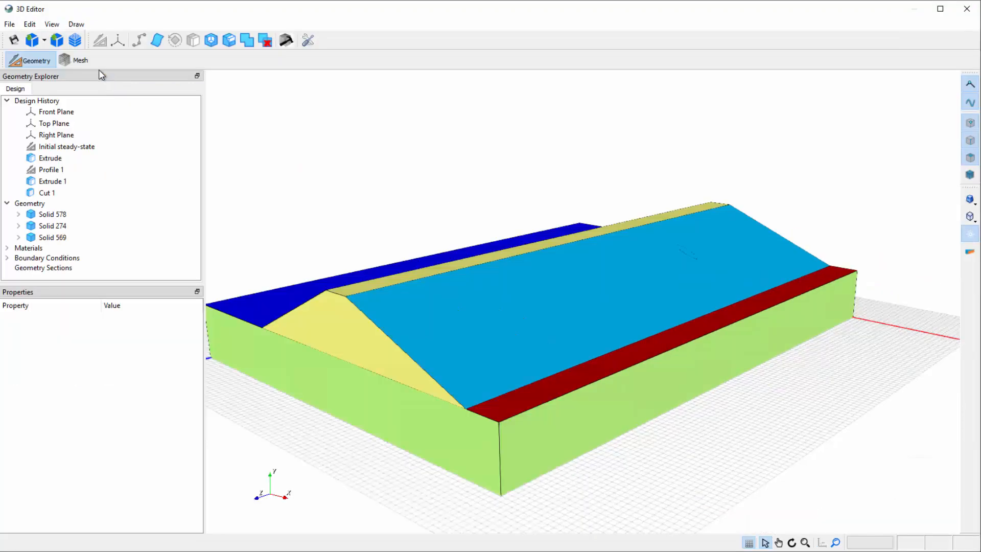
left_click(82, 61)
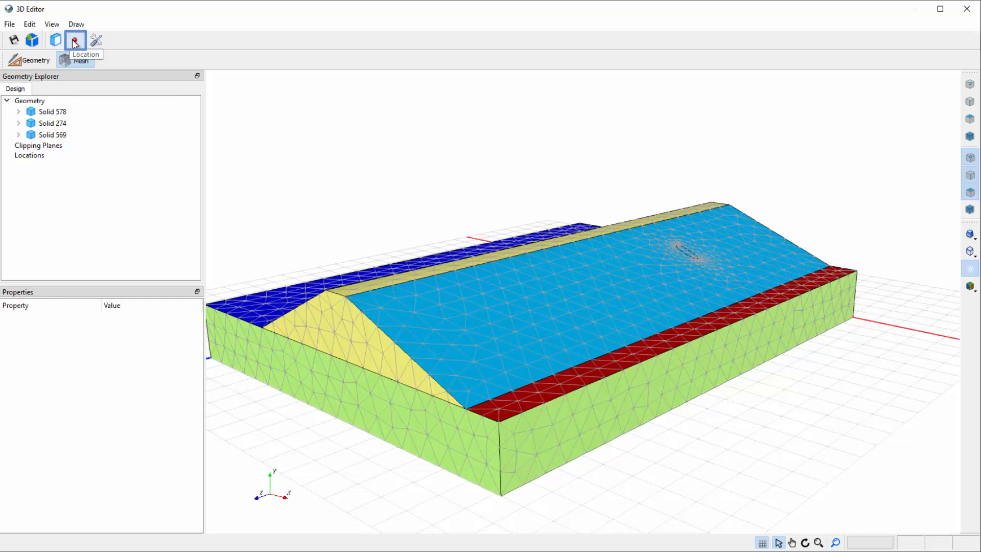
left_click(75, 42)
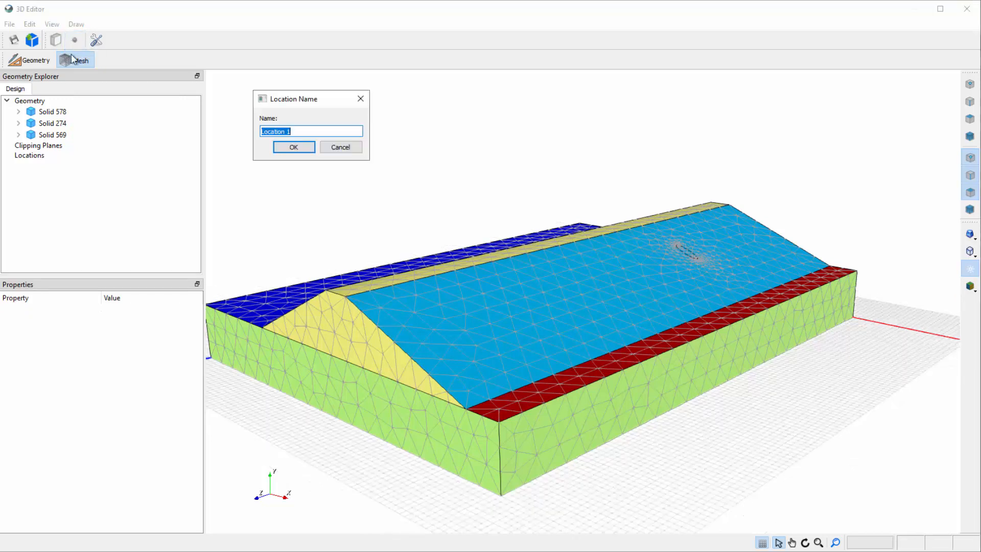
left_click(289, 148)
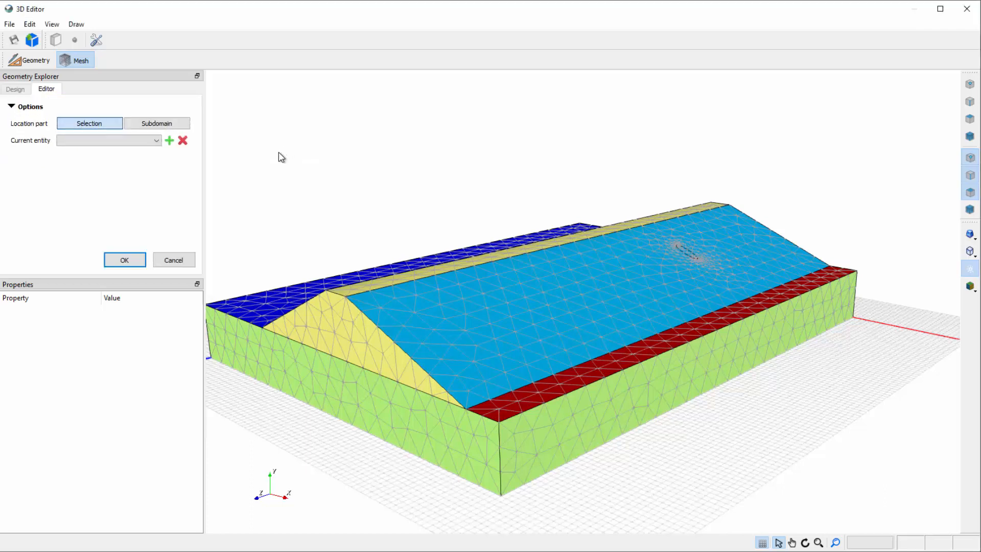
left_click(168, 142)
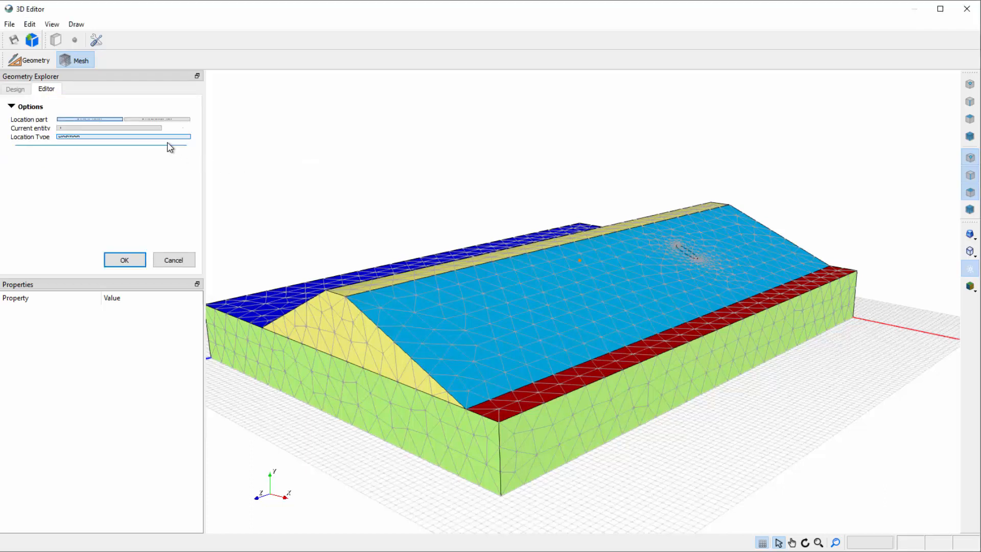
left_click(163, 160)
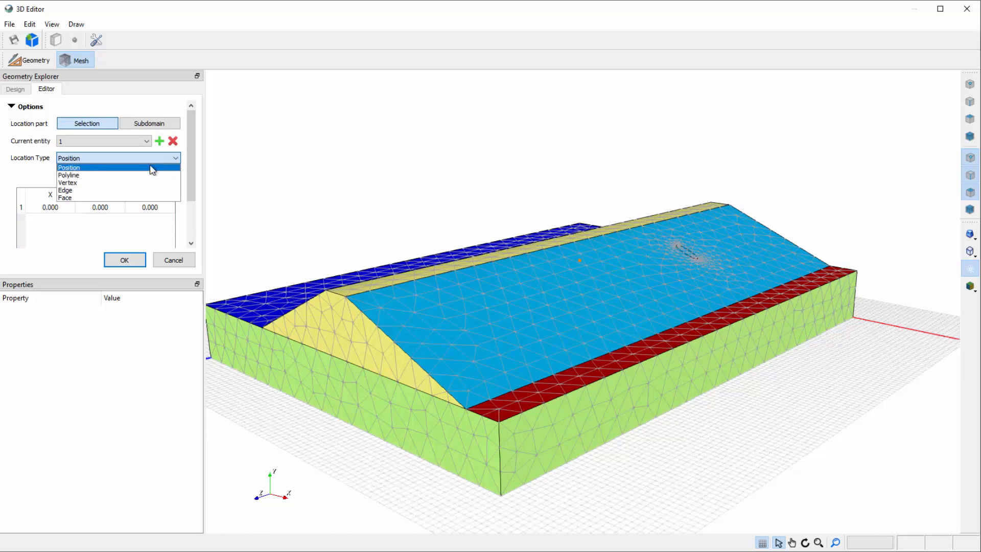
left_click(123, 196)
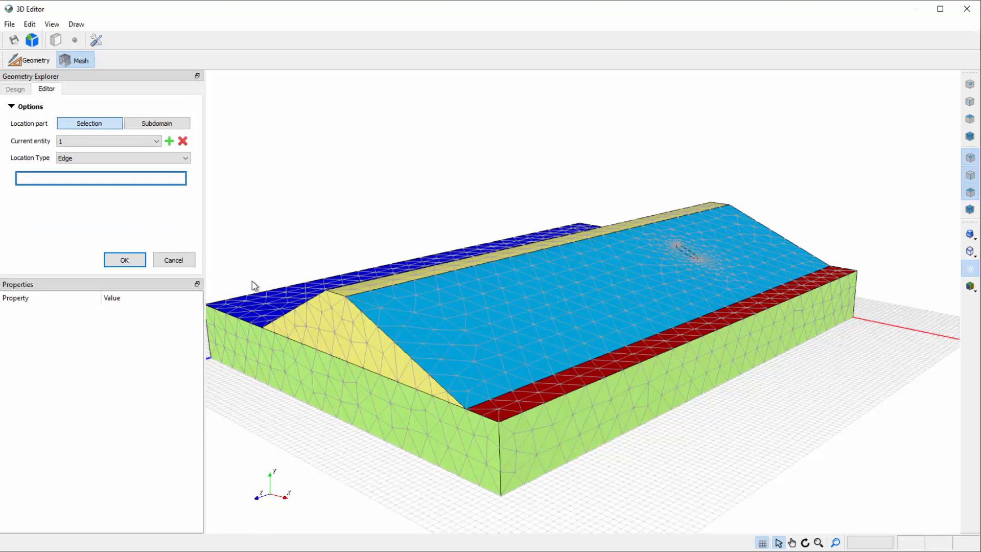
left_click(369, 320)
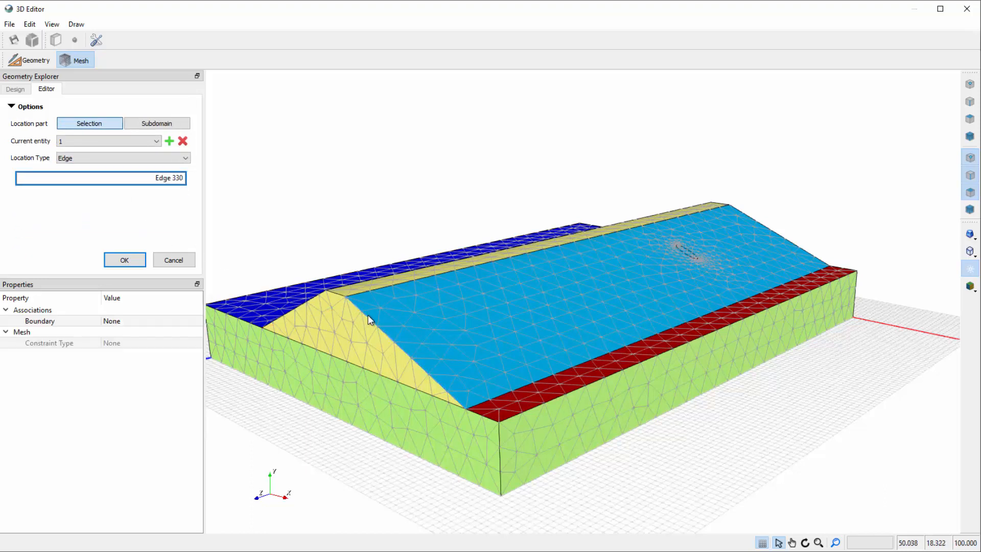
left_click(130, 262)
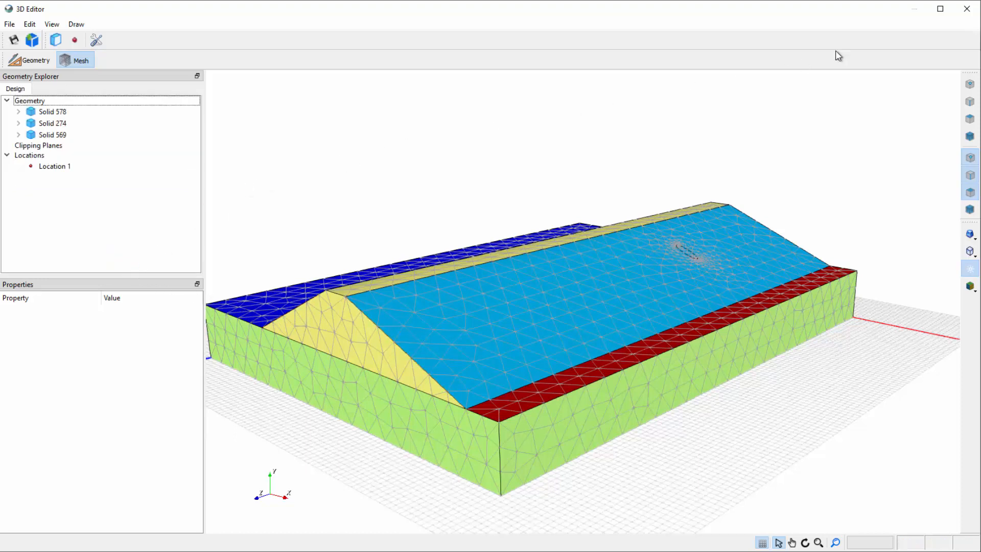
- Close the 3D Editor and view the results graph of Water Total Head versus distance for Location 1
left_click(966, 8)
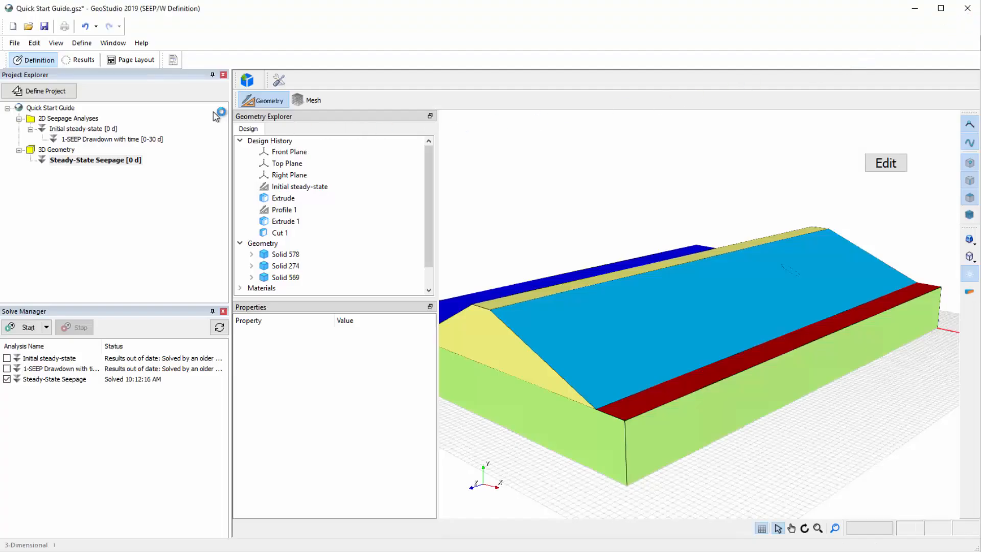
left_click(84, 60)
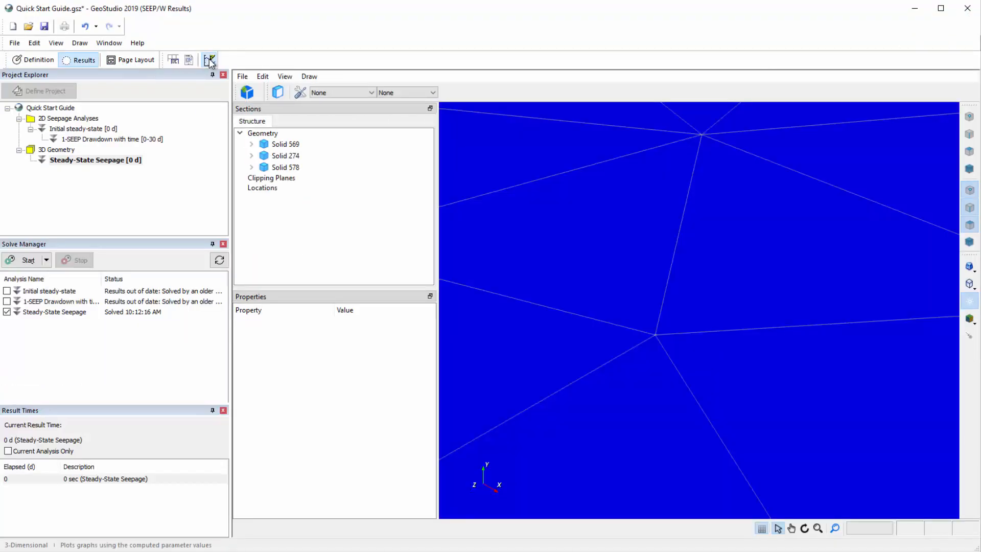
left_click(209, 59)
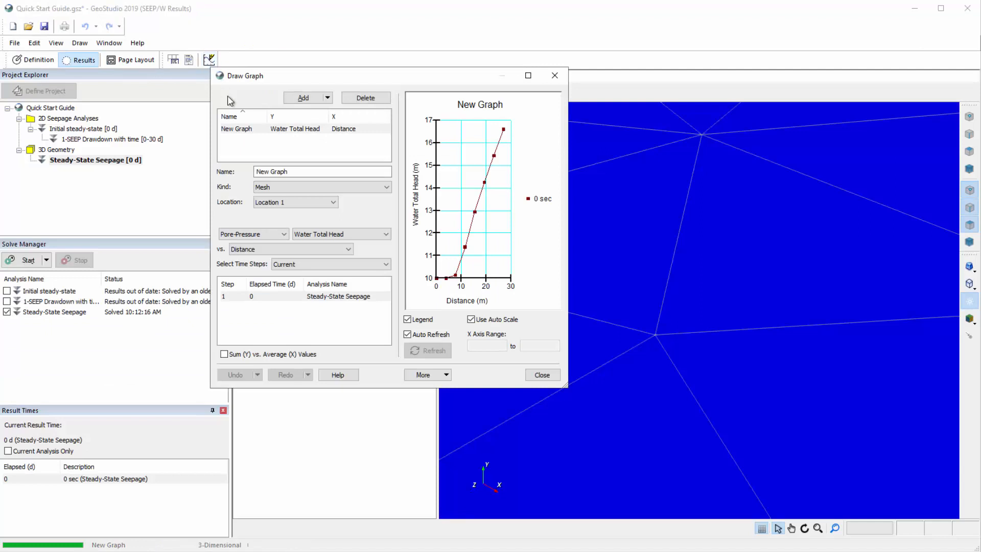
left_click(320, 203)
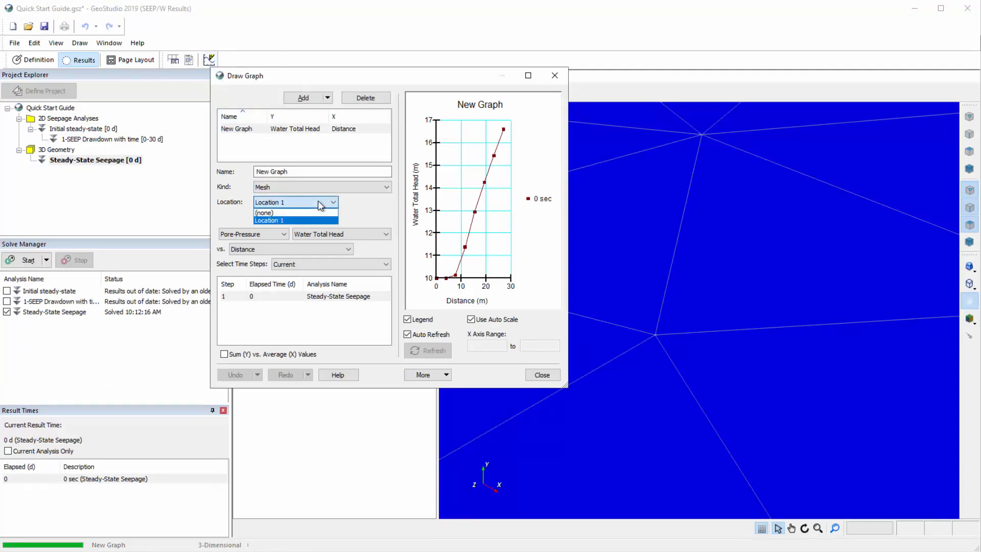
left_click(320, 204)
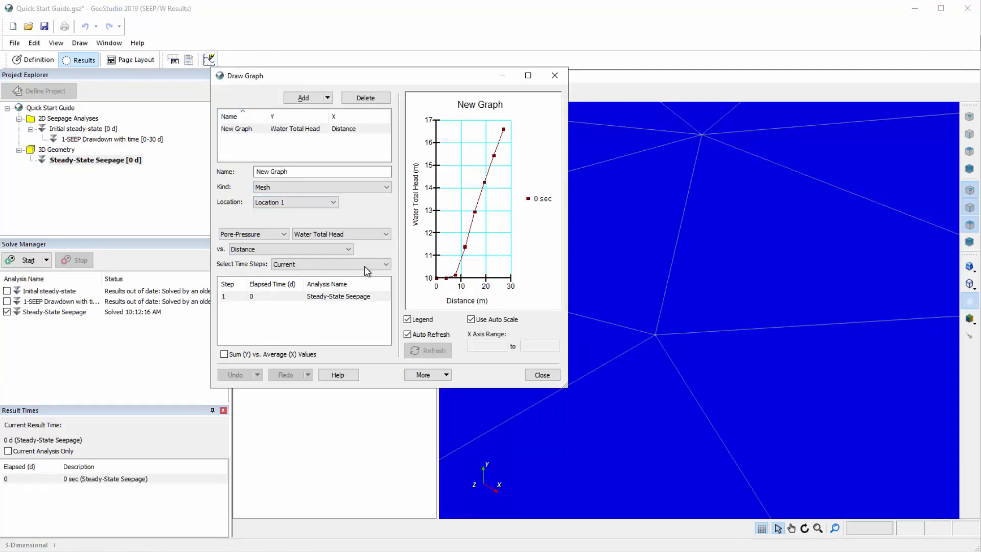
left_click(542, 375)
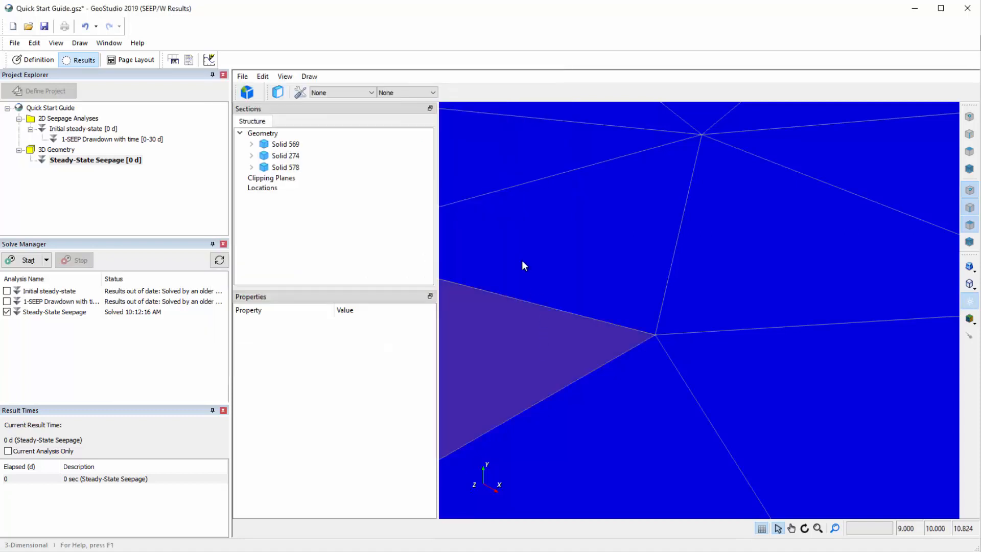
- Reopen the 3D Editor and create a geometry section from the Front Plane with an offset of 50
left_click(37, 62)
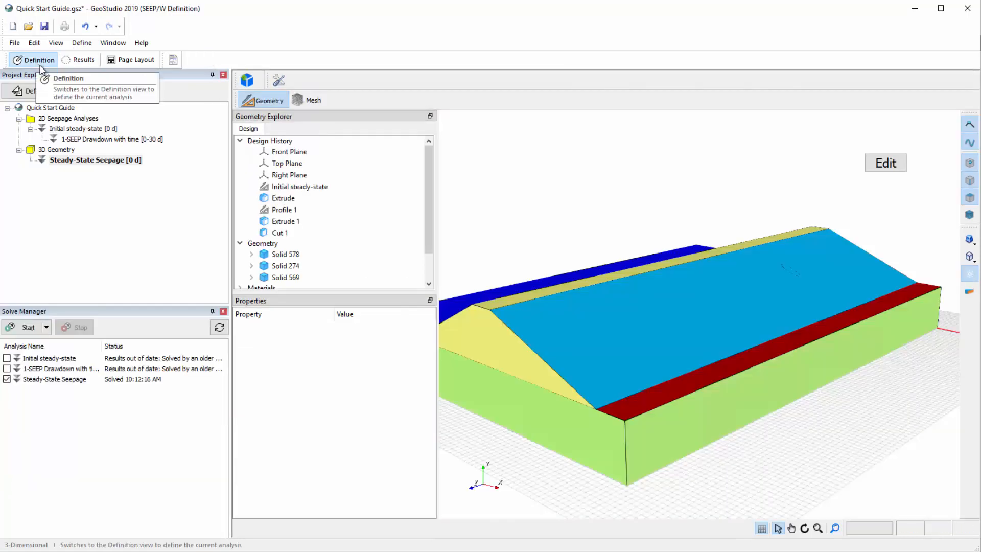
left_click(90, 46)
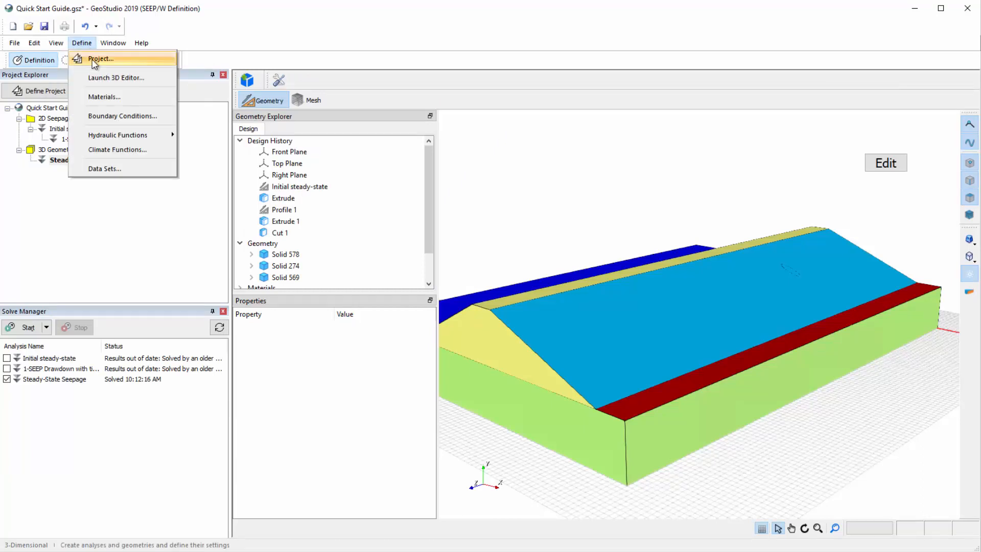
left_click(98, 77)
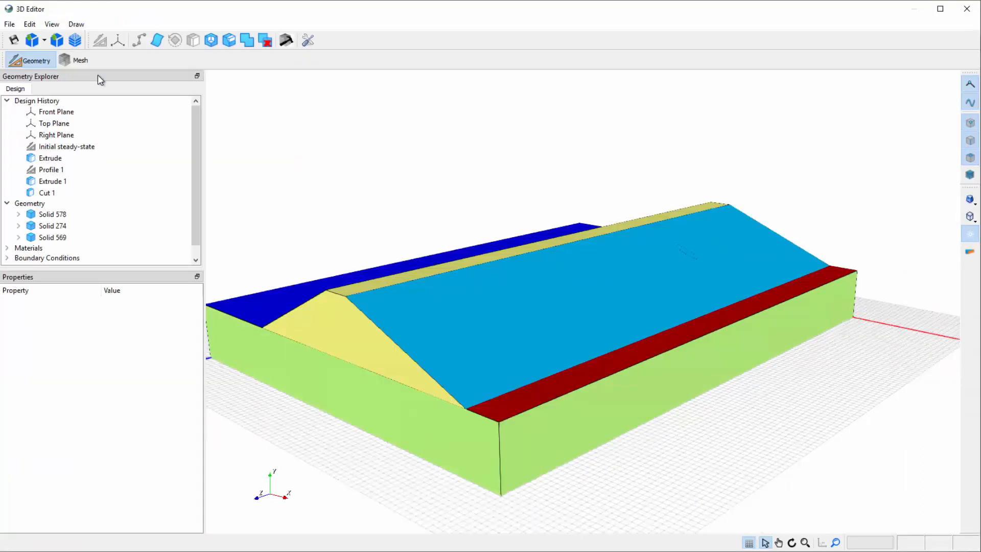
left_click(58, 113)
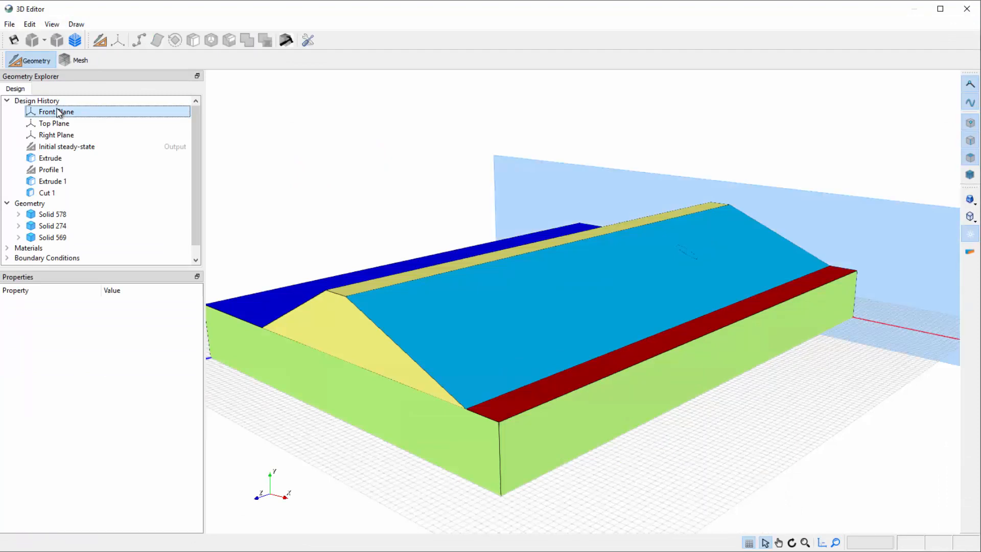
left_click(75, 41)
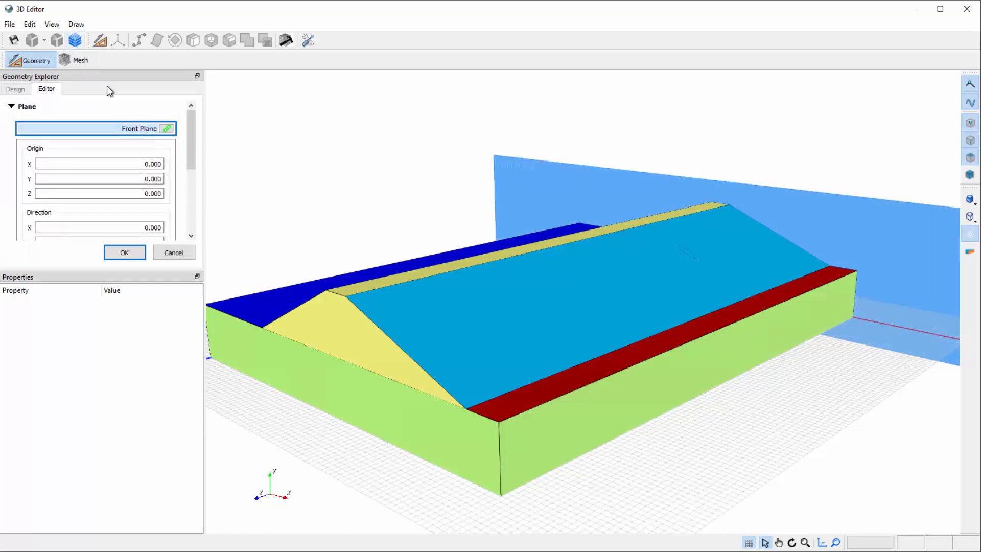
left_click_drag(191, 133, 183, 189)
left_click(159, 189)
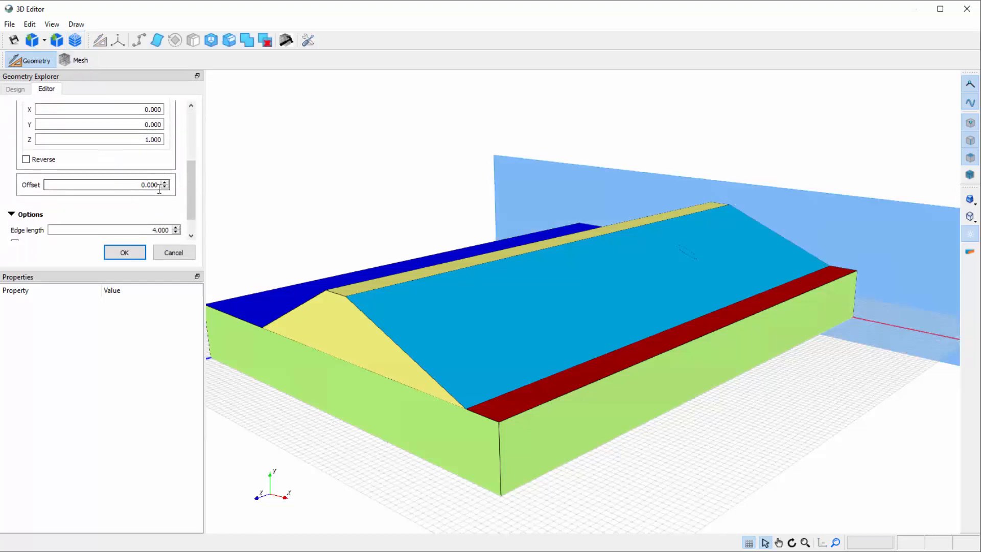
type("5")
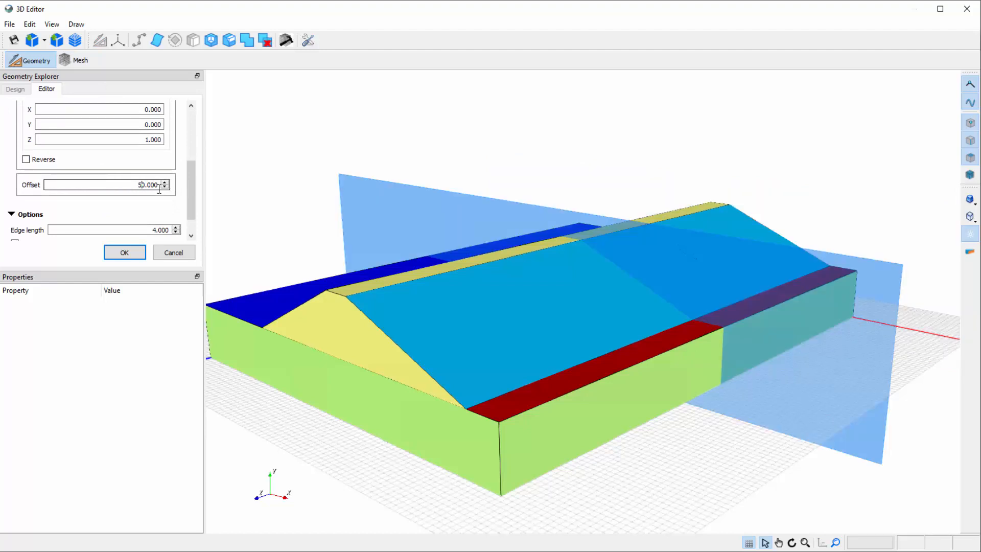
left_click(138, 254)
left_click(194, 256)
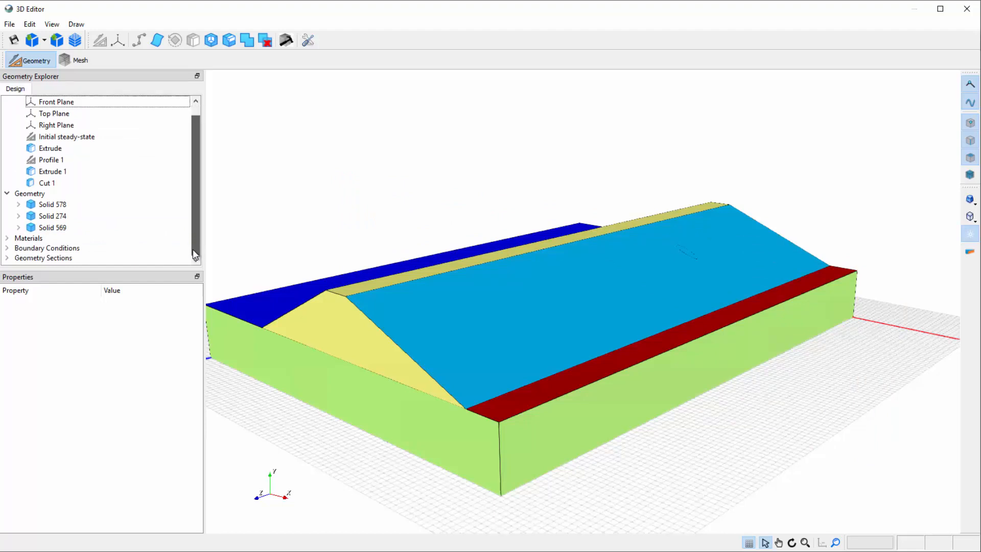
- Generate the 2D geometry from Section 1 under the geometry sections and close the 3D Editor
left_click(8, 258)
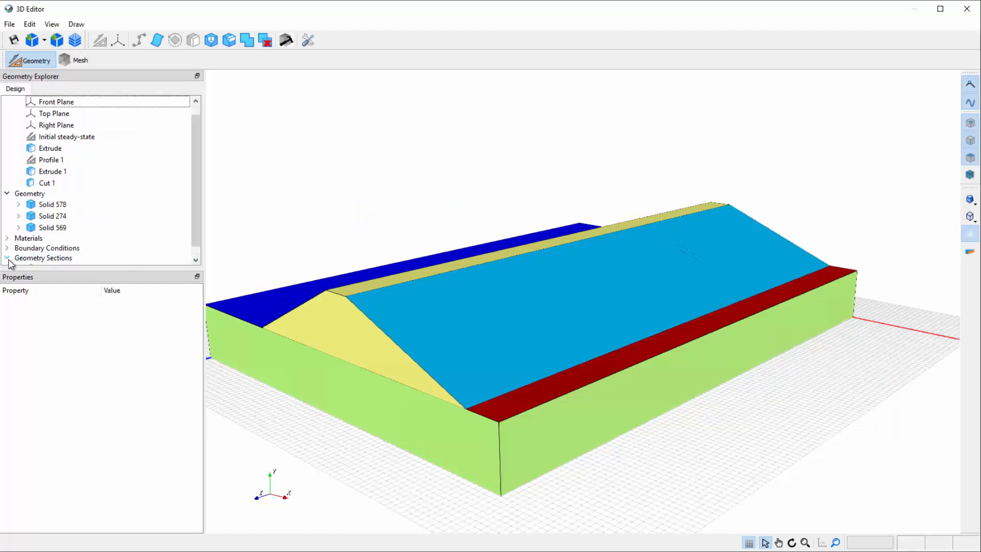
scroll(41, 259, "down", 1)
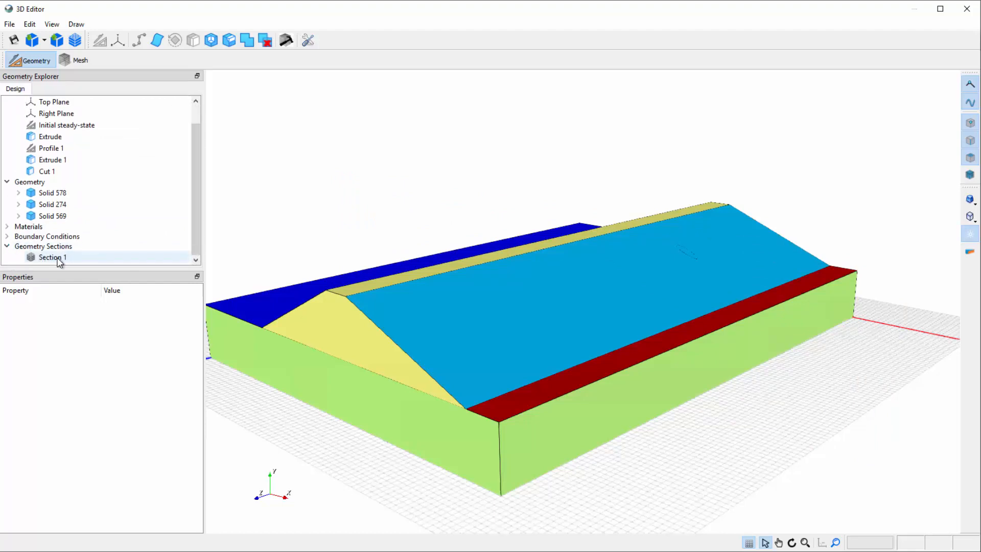
left_click(62, 260)
right_click(62, 262)
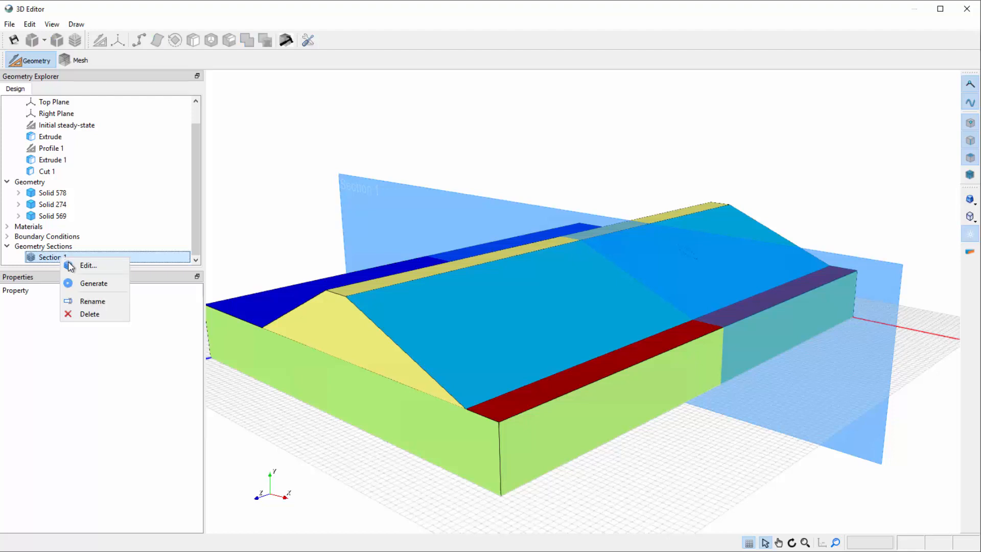
left_click(94, 284)
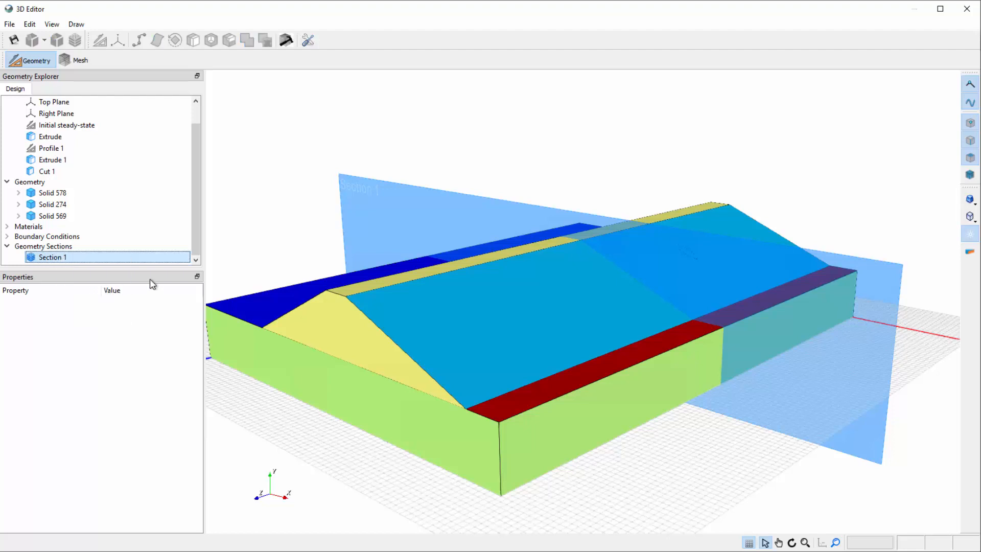
left_click(966, 9)
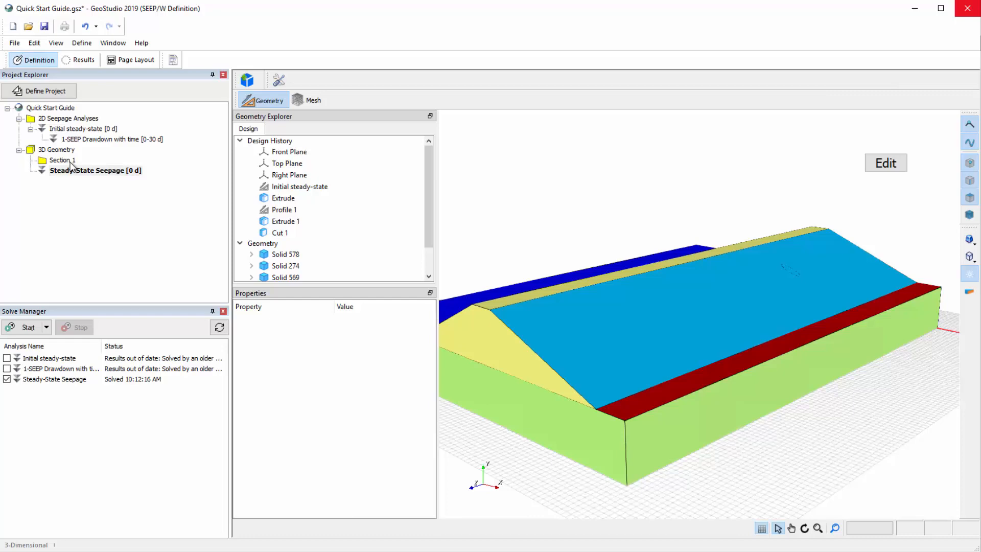
- Open the 2D geometry of Section 1 in the project and bring the whole embankment into view
left_click(63, 160)
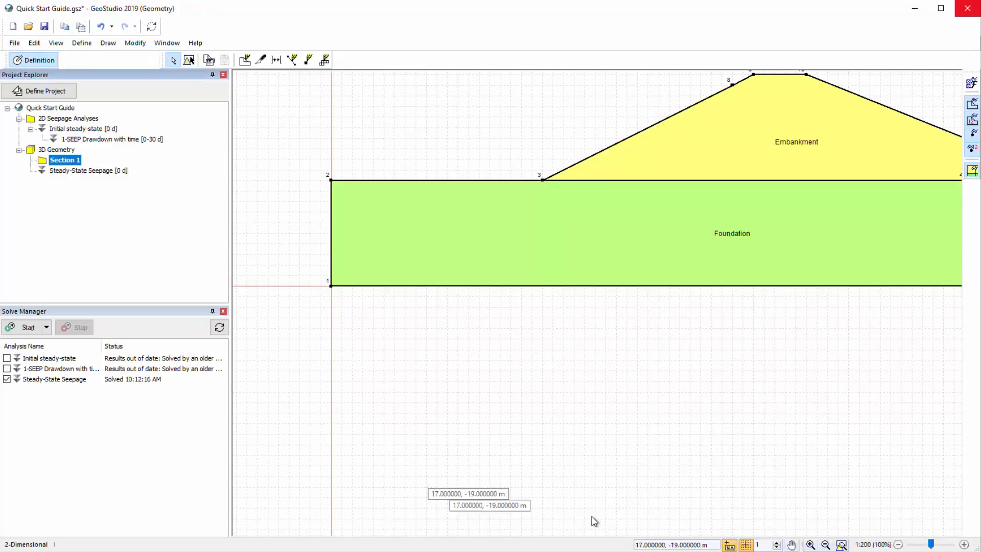
left_click(791, 544)
left_click_drag(791, 423, 603, 532)
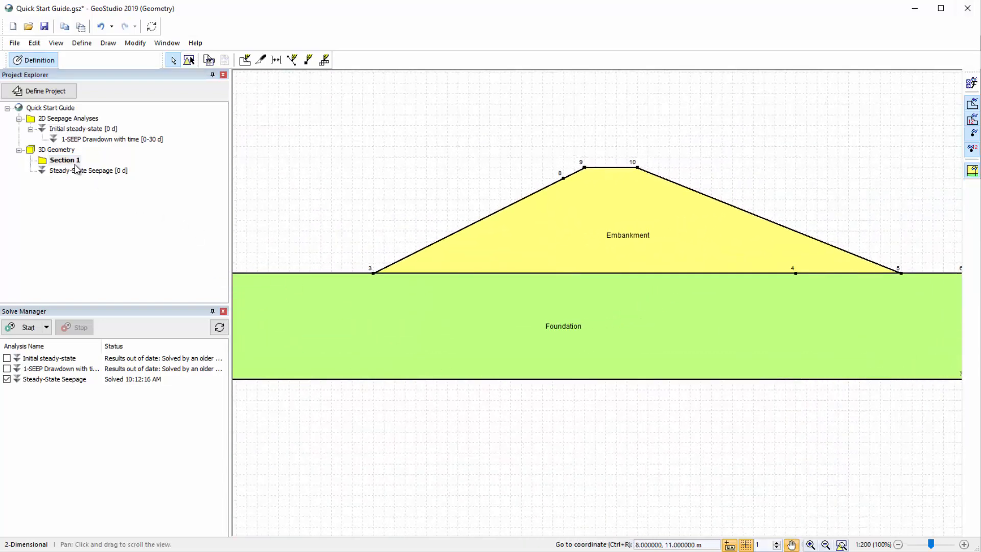
- Open the project definition and check which analysis types can be added to the Section 1 geometry
left_click(27, 91)
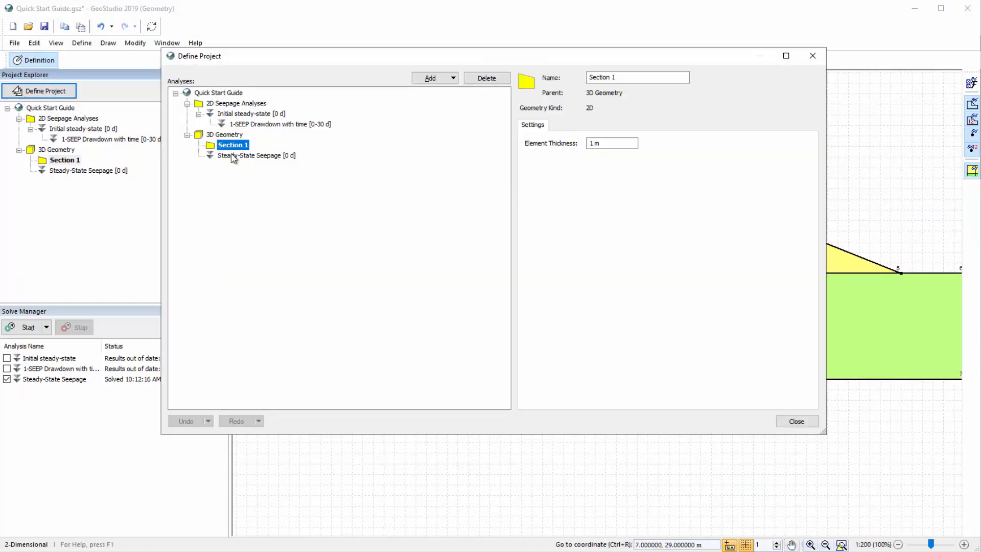
left_click(453, 78)
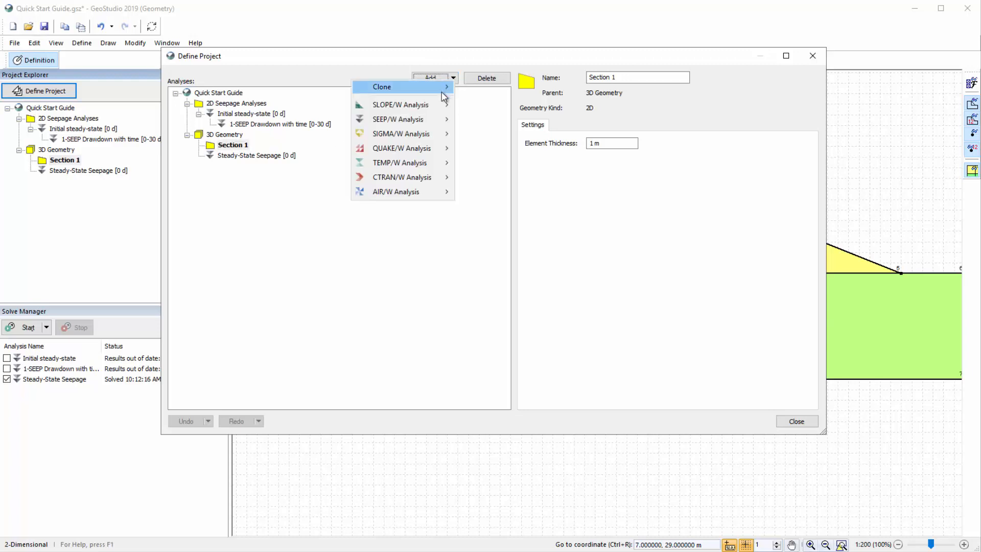
left_click(469, 105)
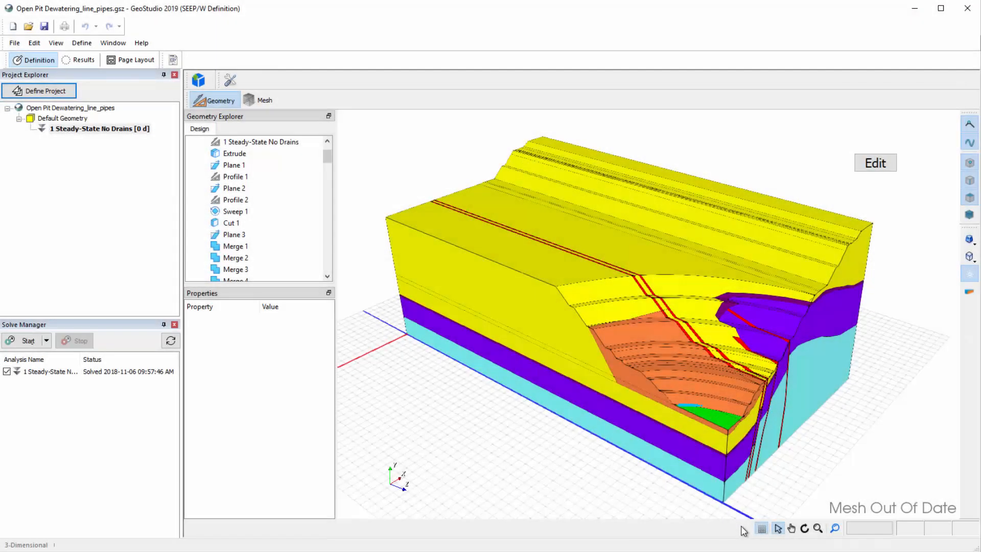
- Rotate the 3D open pit dewatering model slightly to examine its pit benches and layered geometry
left_click(804, 529)
mouse_move(793, 492)
left_mouse_down()
mouse_move(694, 490)
mouse_move(775, 489)
left_mouse_up()
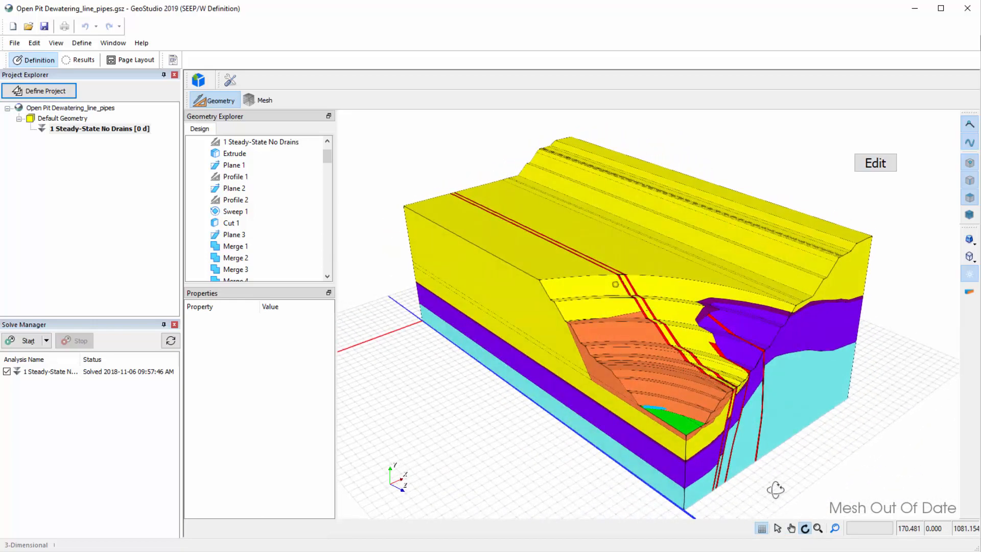
left_click(777, 528)
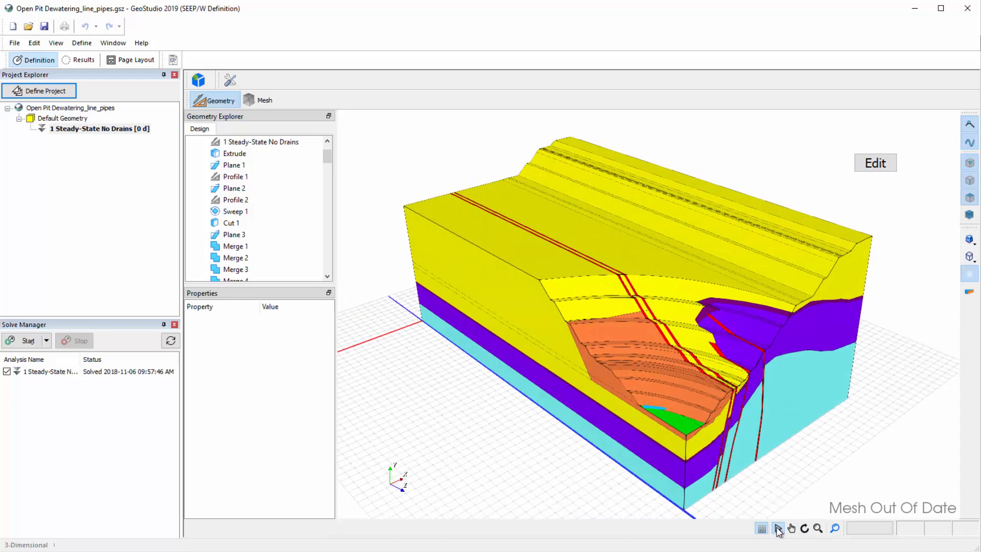